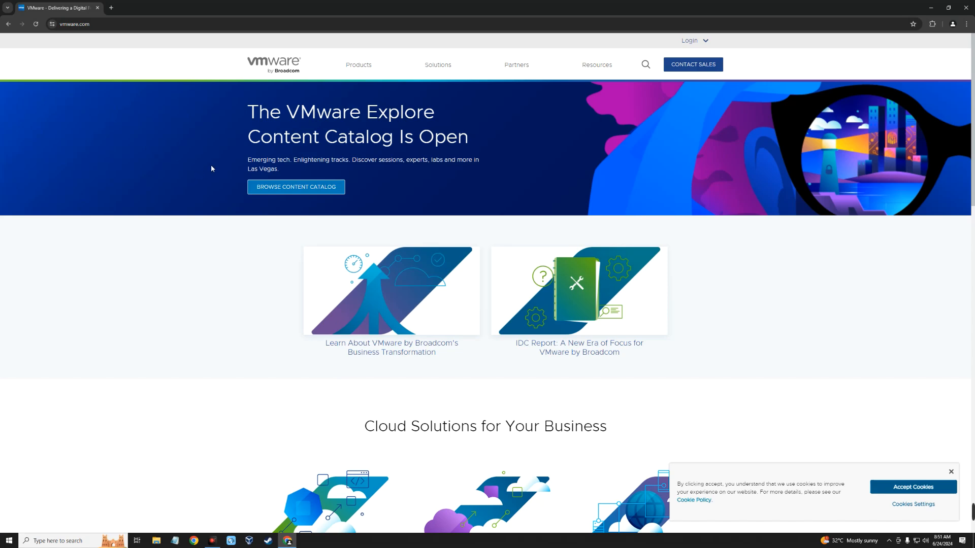
Open the Workstation Pro product page on the VMware site and follow the download link for VMware Workstation Pro for PC
left_click(359, 63)
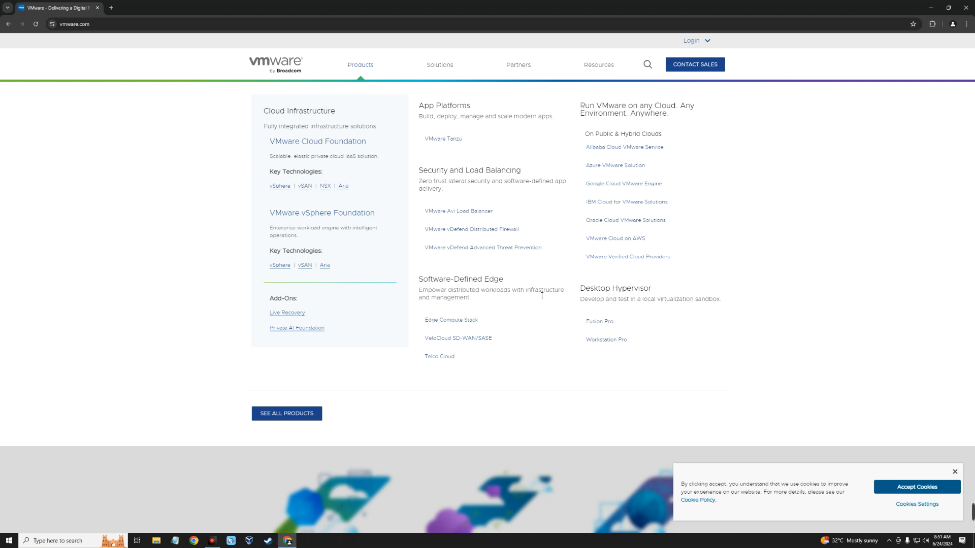
left_click(601, 344)
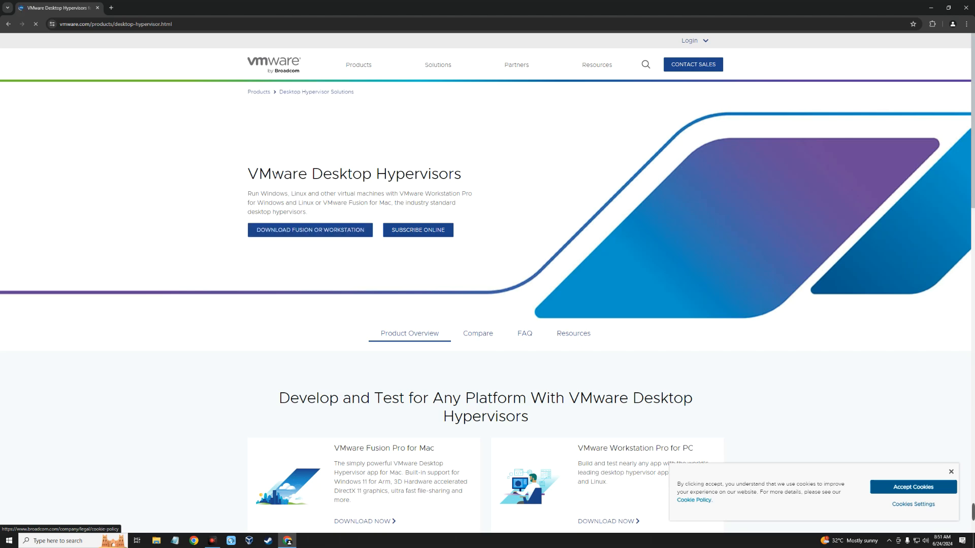
scroll(288, 199, "down", 4)
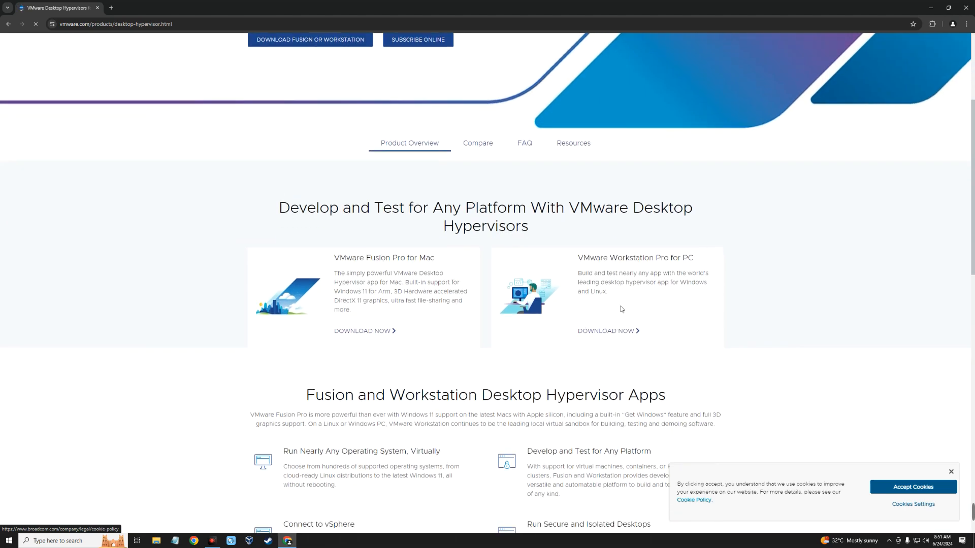
left_click_drag(574, 261, 693, 260)
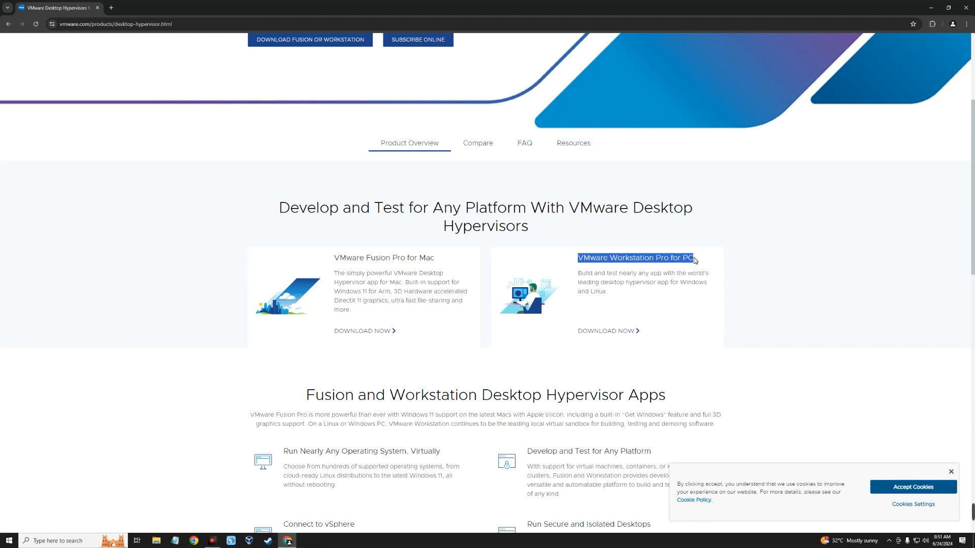
left_click(646, 295)
left_click(611, 331)
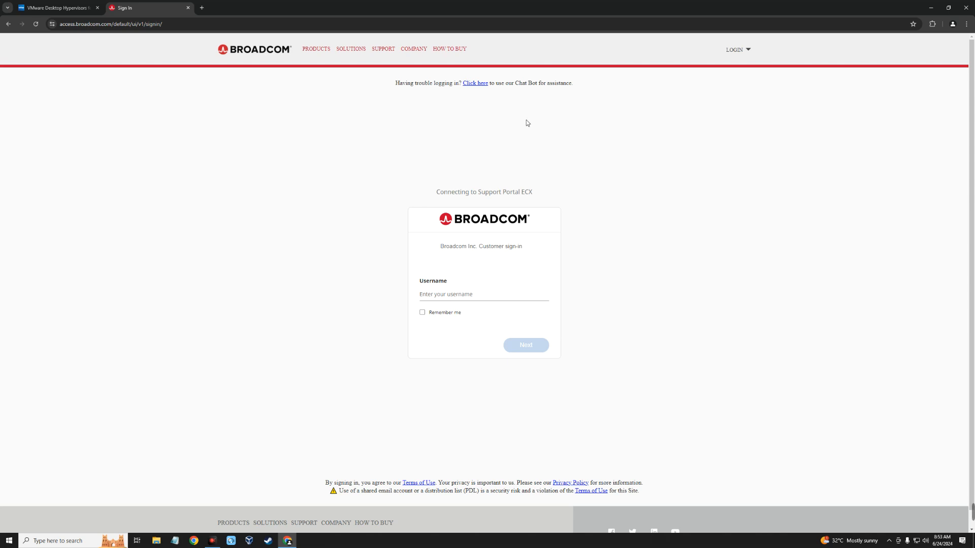
Open the Broadcom account registration page in a separate tab and view its user registration form
left_click(737, 50)
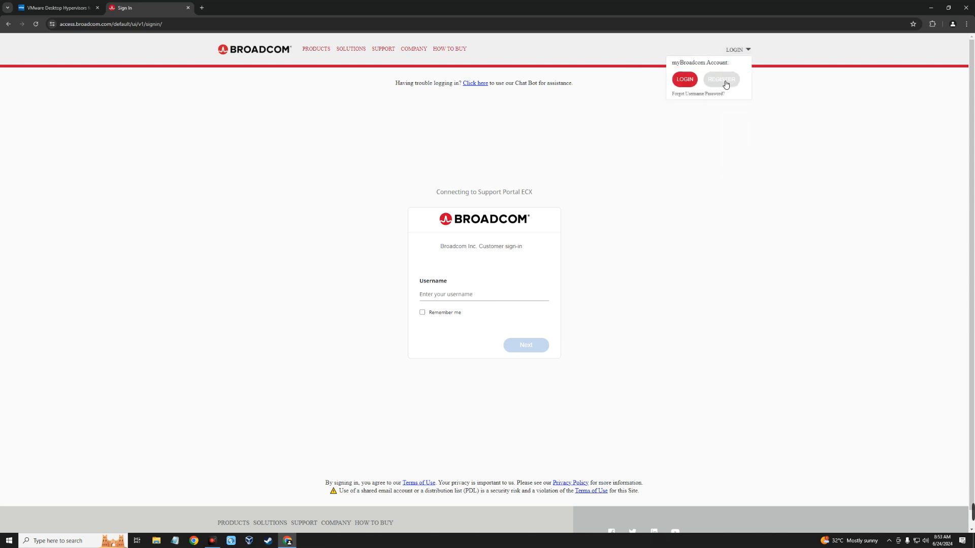
right_click(725, 82)
left_click(735, 87)
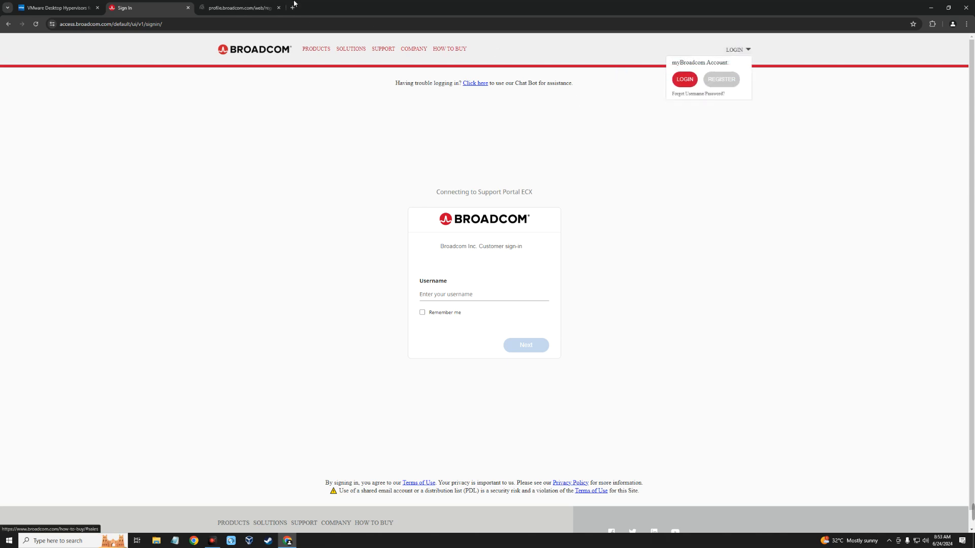
left_click(239, 7)
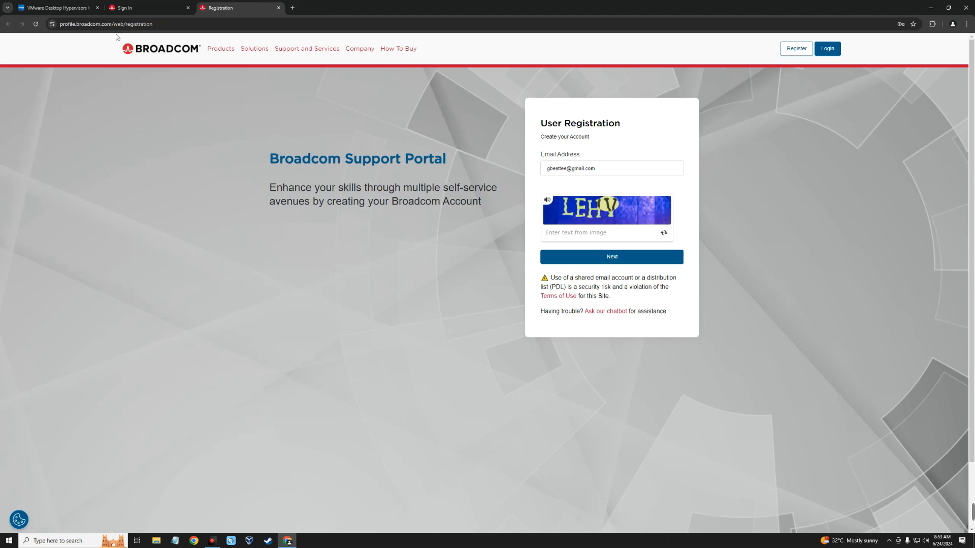
Return to the Broadcom sign-in page and log in with the account username
left_click(128, 8)
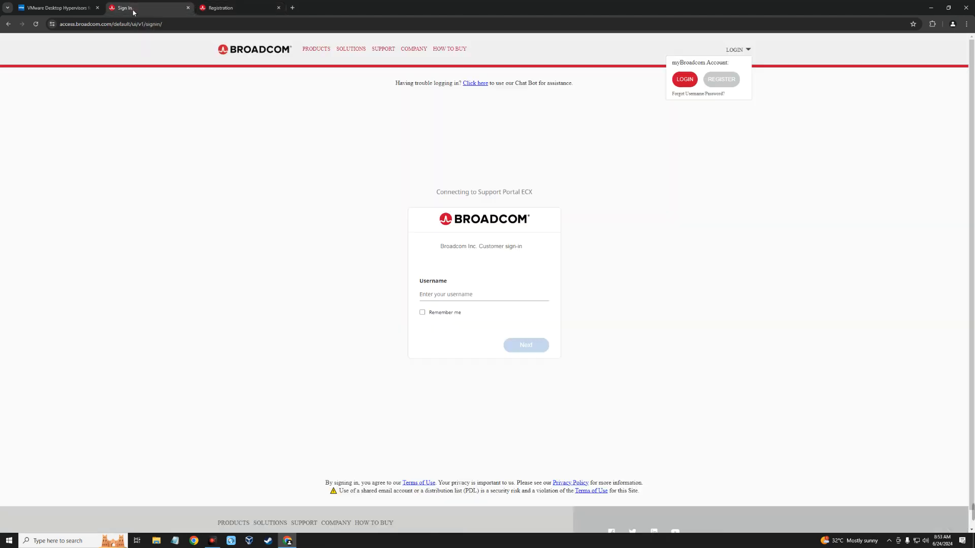
left_click(447, 296)
left_click(528, 346)
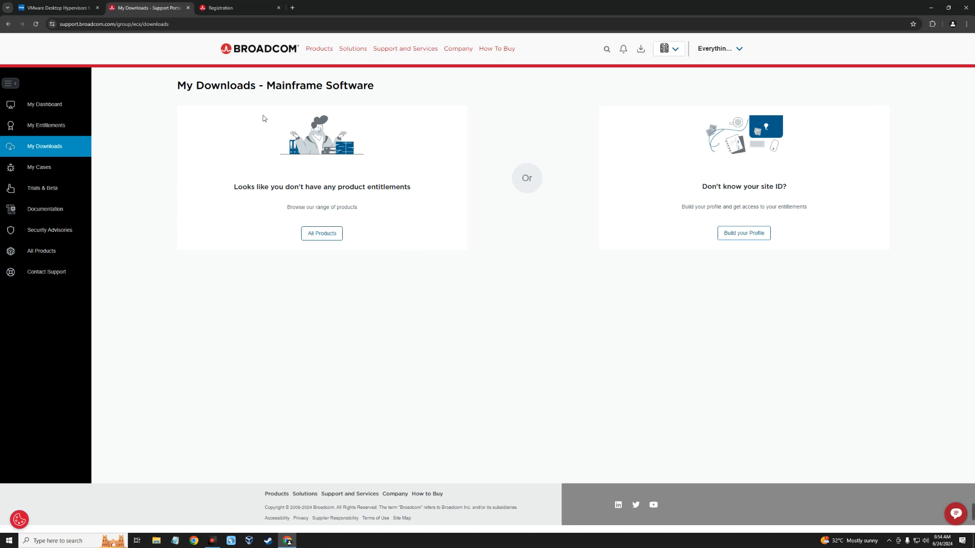
Browse the list of all Broadcom products from the downloads page and follow its link to the VMware products page
left_click(332, 236)
left_click(324, 47)
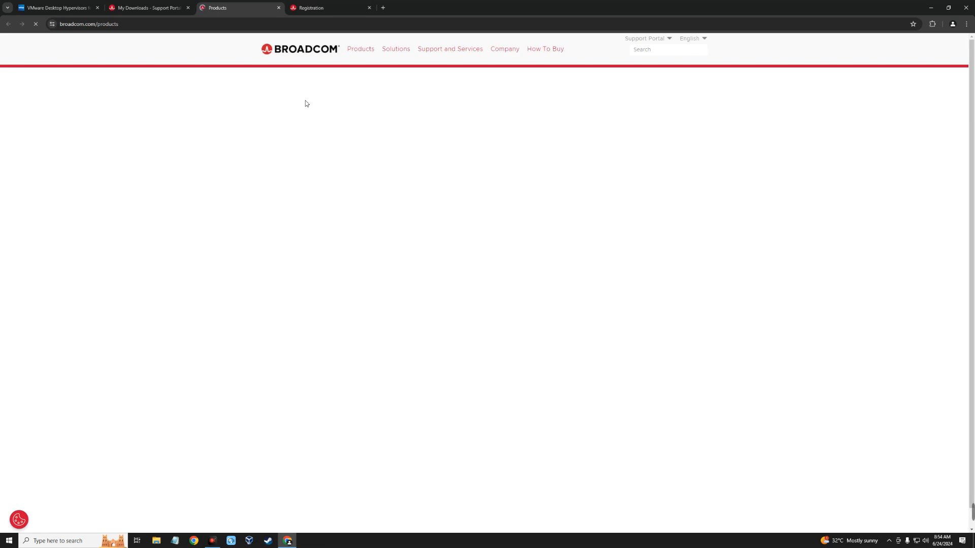
scroll(257, 135, "down", 11)
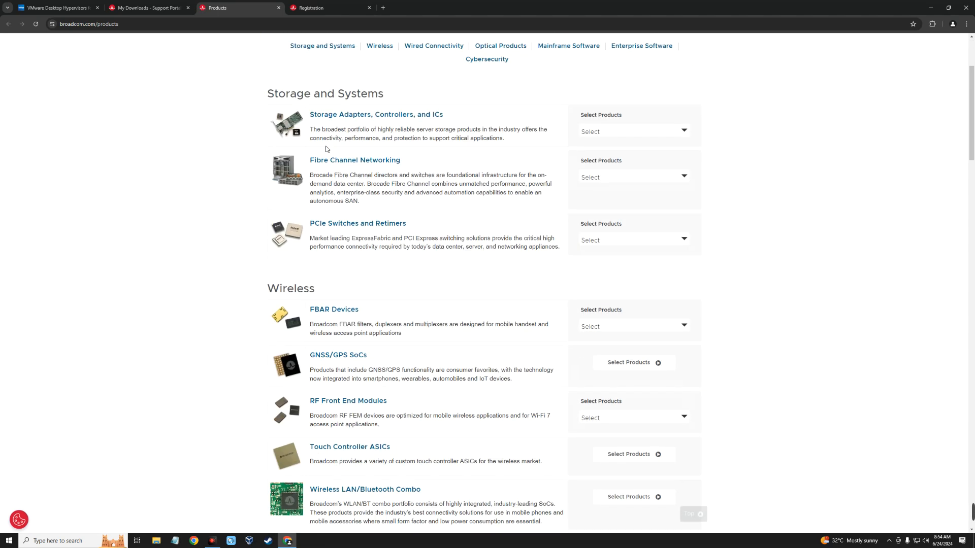
scroll(321, 146, "down", 20)
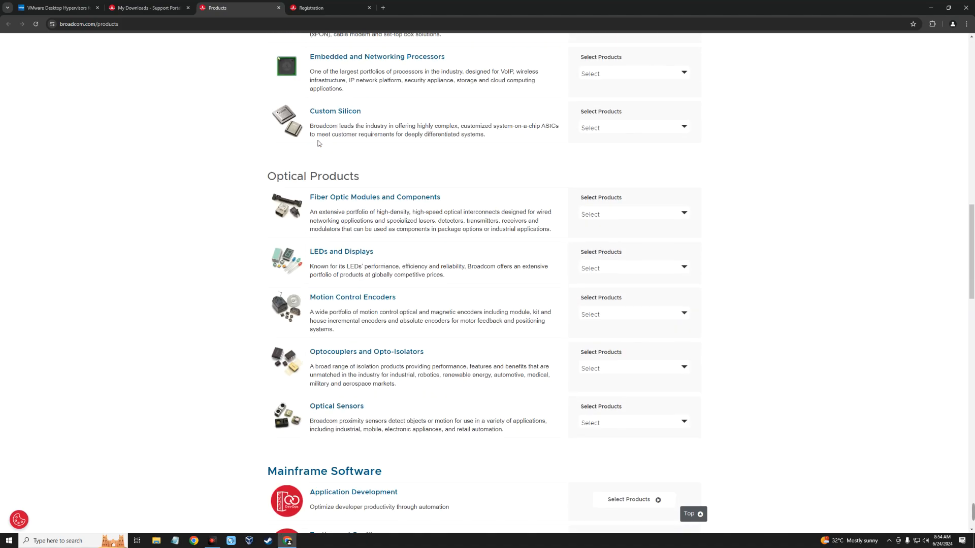
scroll(316, 143, "up", 2)
scroll(315, 143, "up", 20)
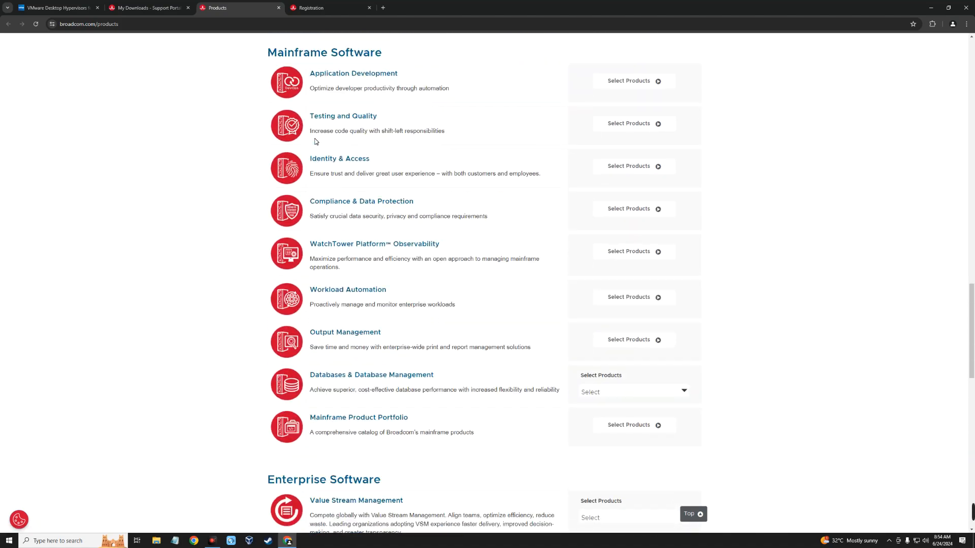
scroll(316, 143, "up", 9)
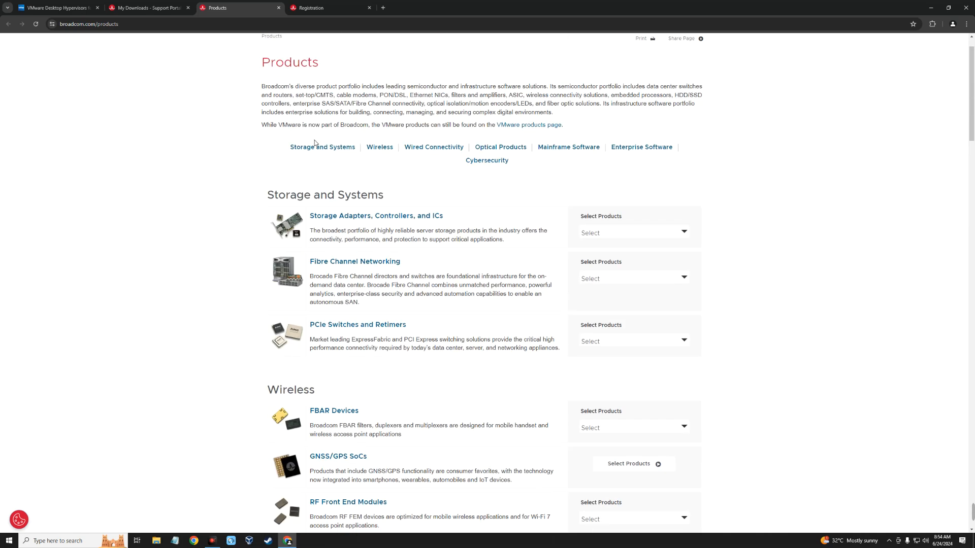
left_click_drag(279, 168, 565, 162)
left_click(582, 164)
left_click(539, 164)
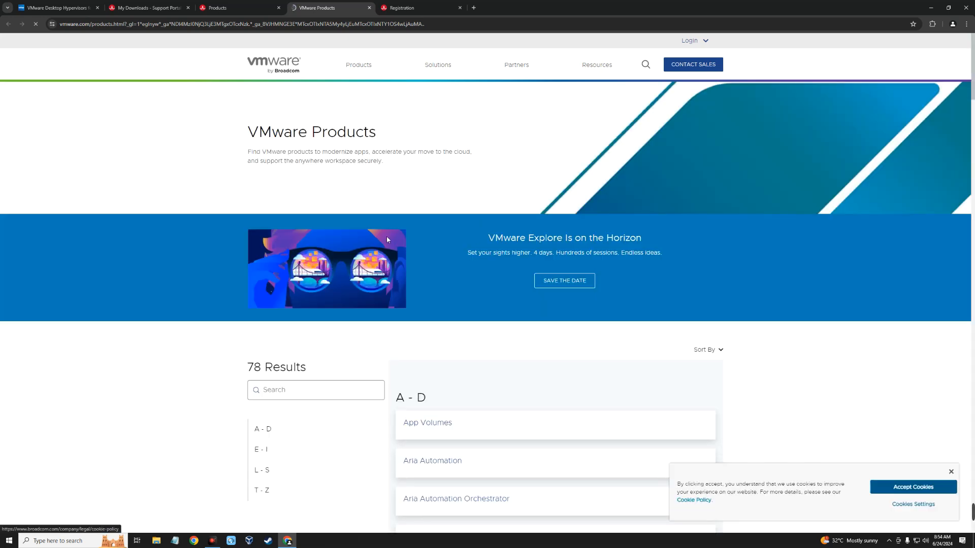
Find Workstation Pro in the VMware product list and follow the download link for VMware Workstation Pro for PC
scroll(387, 239, "down", 20)
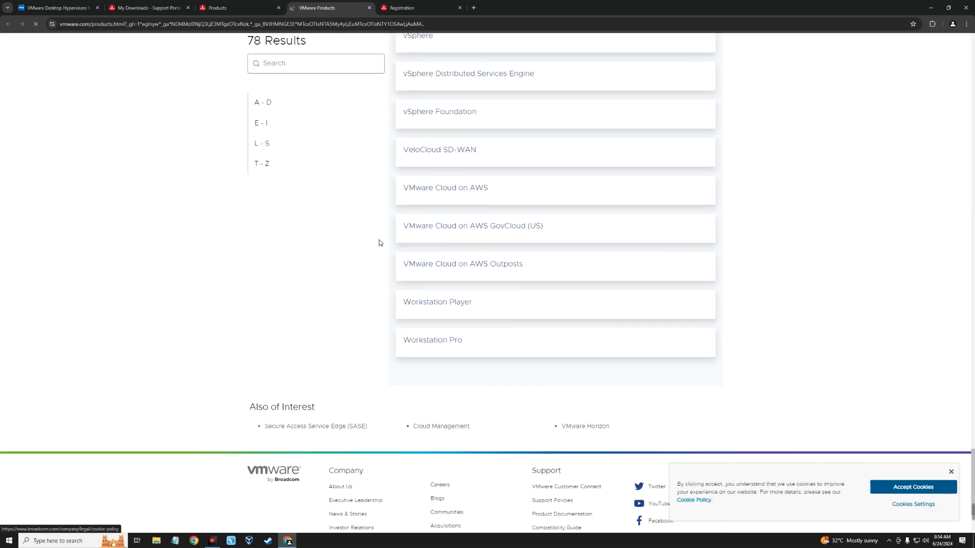
scroll(379, 243, "down", 3)
scroll(406, 259, "up", 2)
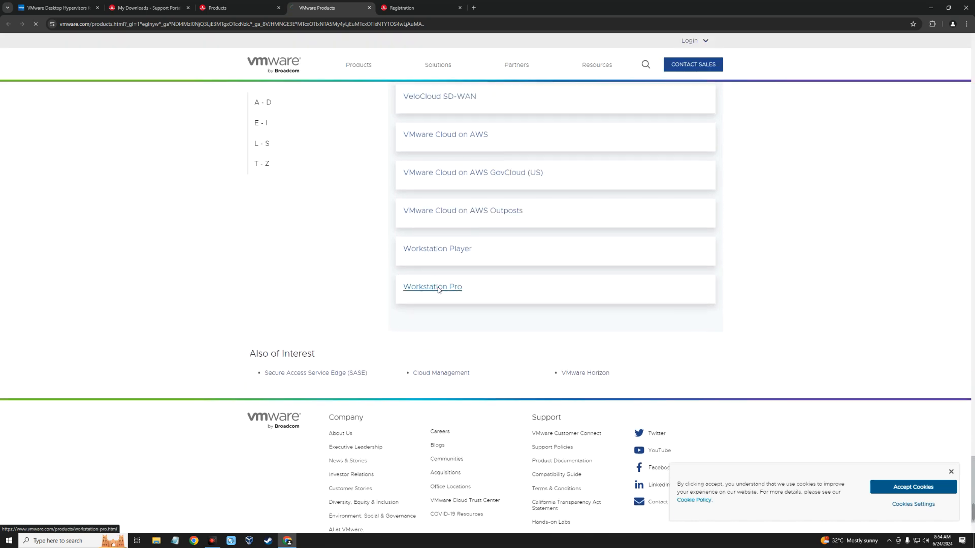
left_click(438, 287)
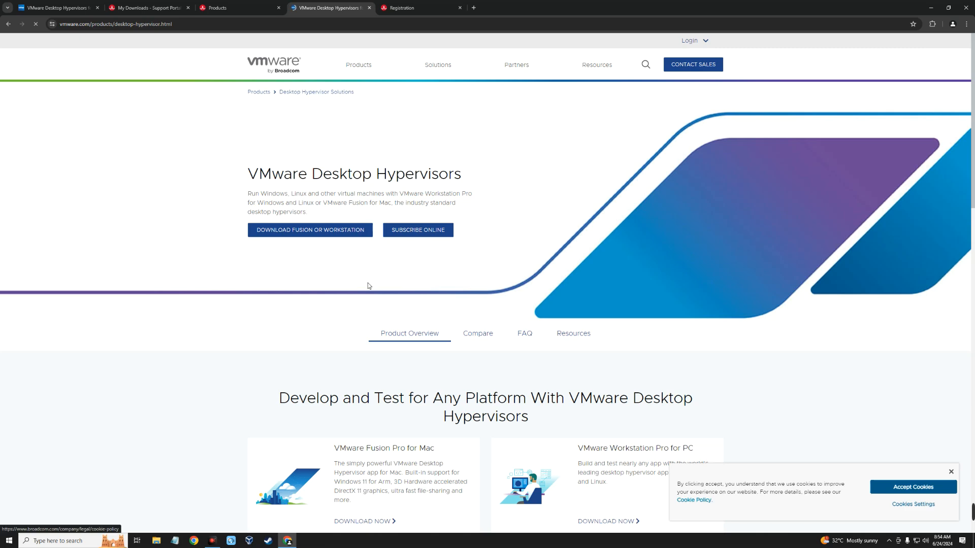
scroll(369, 289, "down", 3)
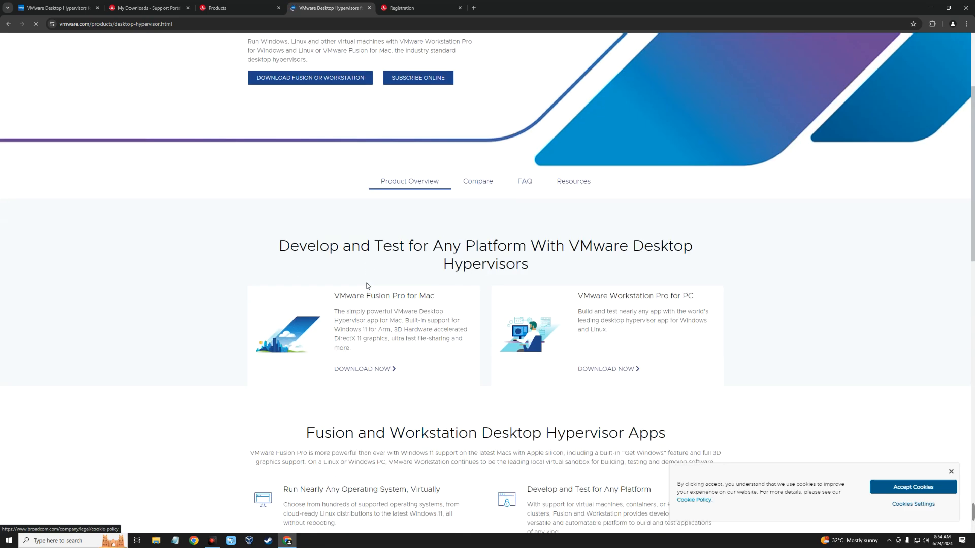
scroll(368, 286, "down", 2)
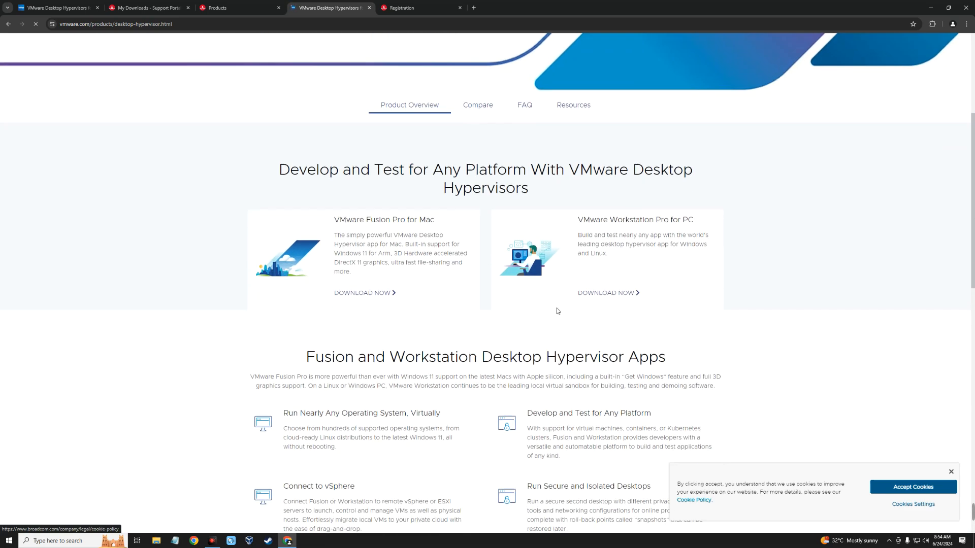
left_click(603, 297)
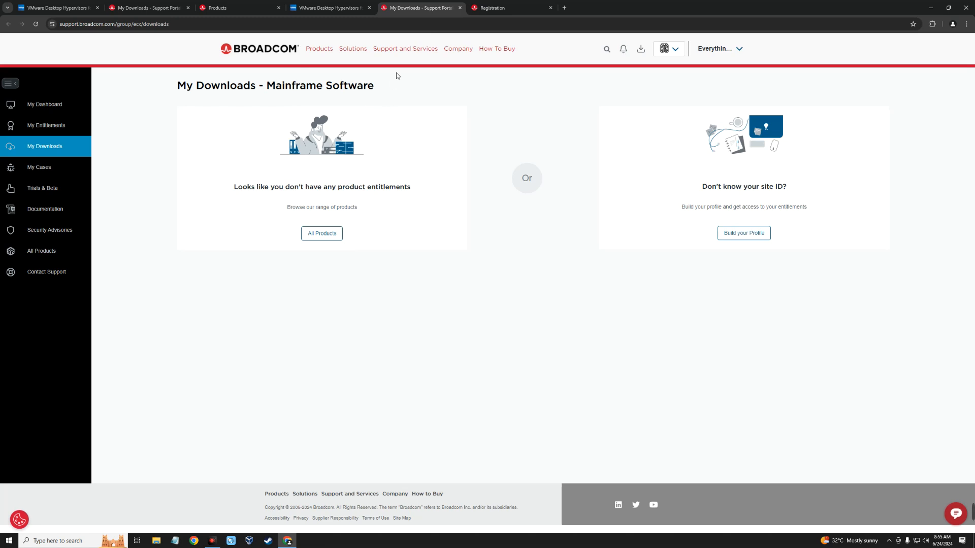
Load blogs.vmware.com/workstation/2024/05/vmware-workstation-pro-now-available-free-for-personal-use.html and highlight the article's publication date
left_click(363, 25)
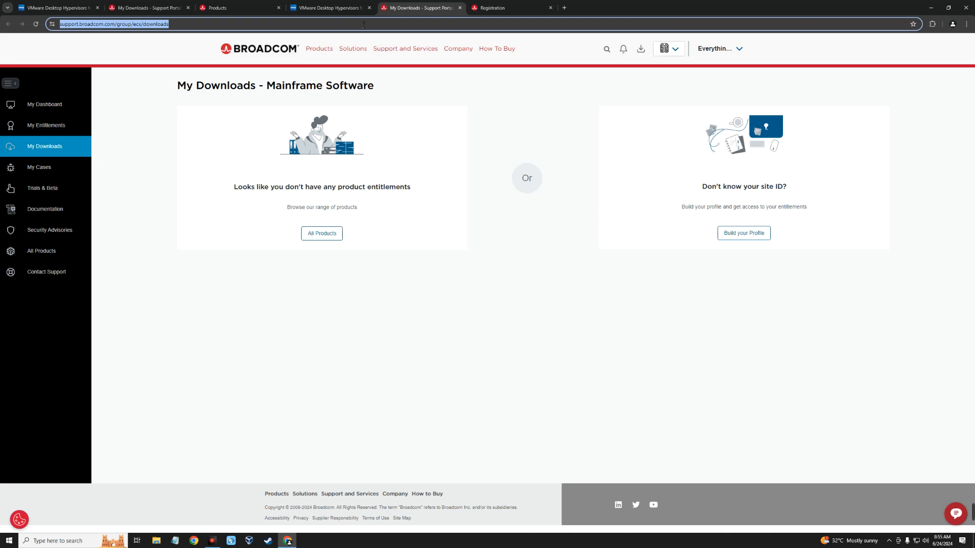
type("https://blogs.vmware.com/workstation/2024/05/vmware-workstation-pro-now-available-free-for-personal-use.html")
key("Return")
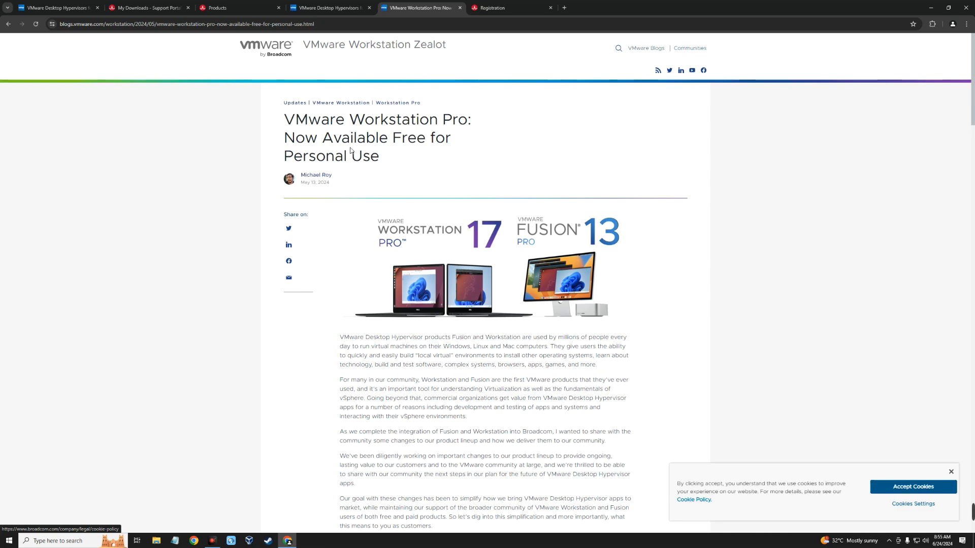
left_click_drag(330, 182, 300, 183)
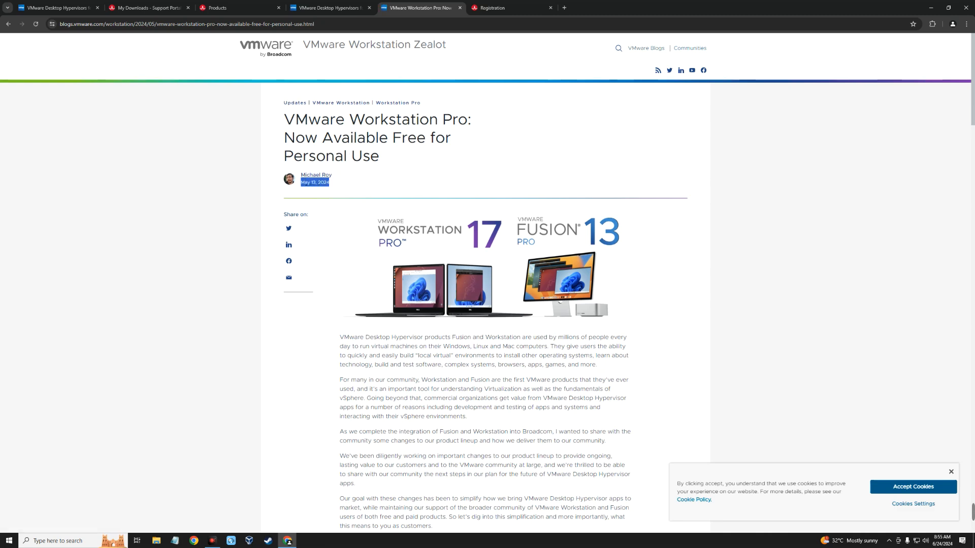
left_click(350, 182)
Read the article's section on free personal use of the Pro apps and follow the VMware Workstation Pro Download link
scroll(342, 176, "down", 8)
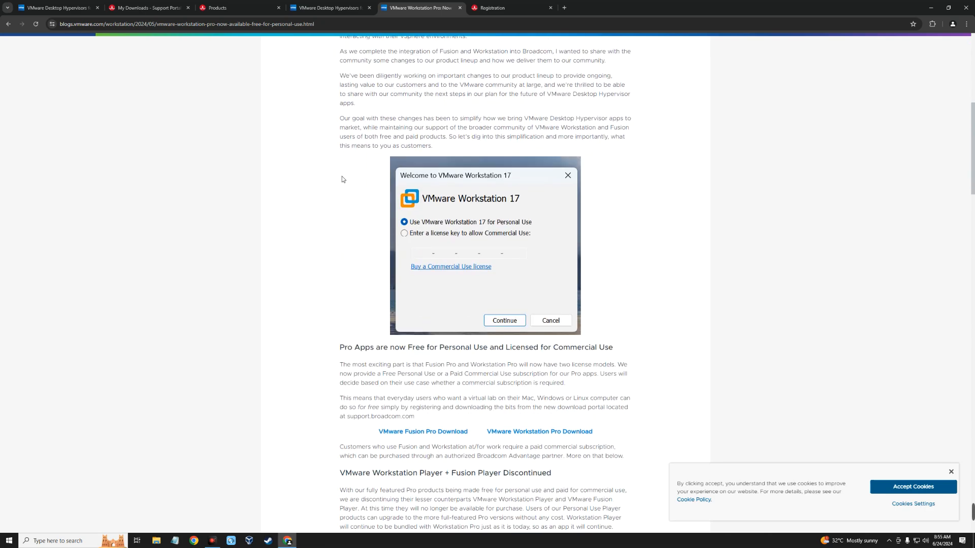
scroll(355, 243, "down", 2)
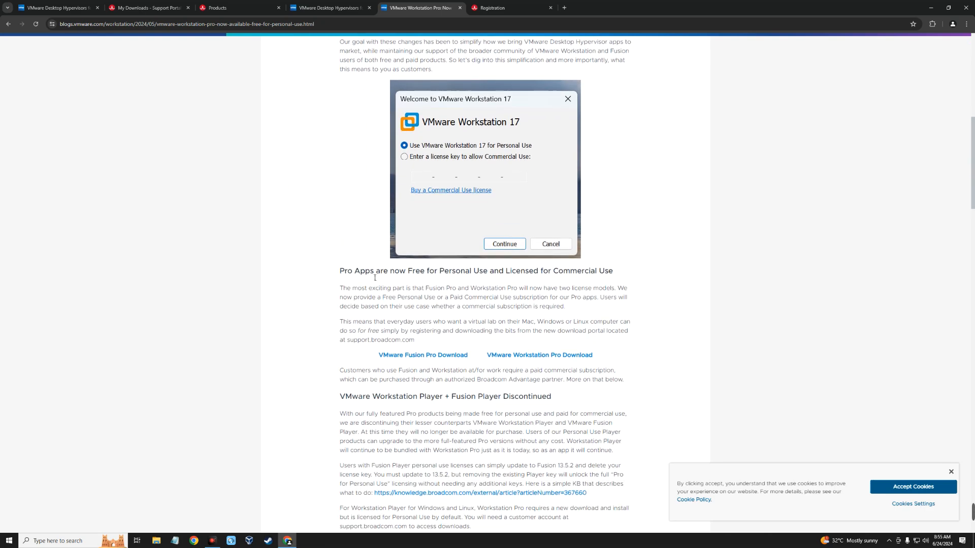
left_click_drag(370, 271, 618, 272)
left_click(509, 283)
scroll(407, 288, "down", 3)
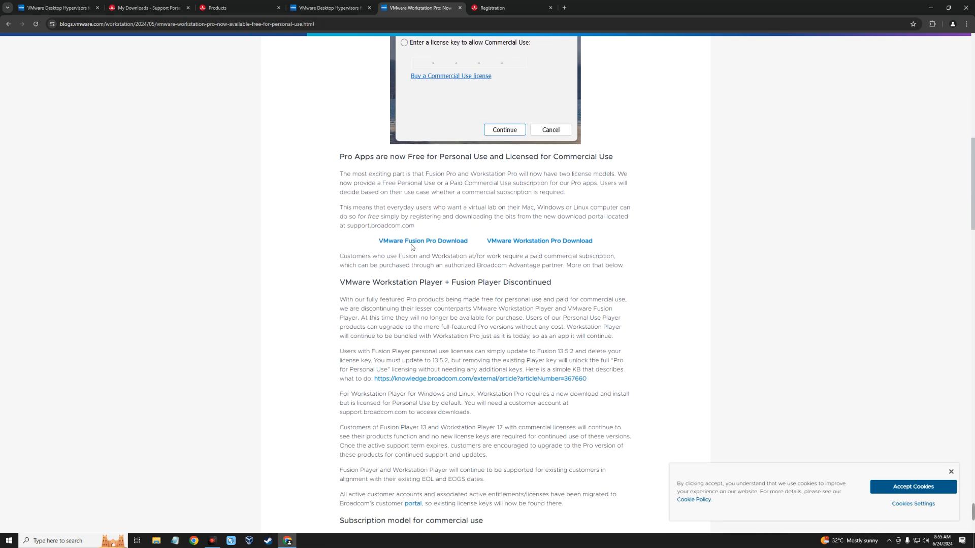
left_click(511, 246)
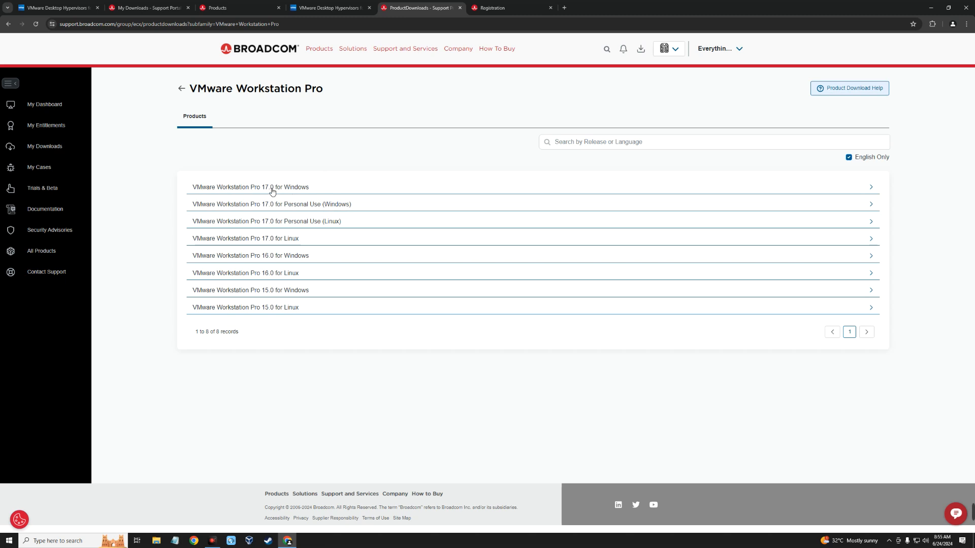
Open release 17.5.1 of VMware Workstation Pro 17.0 for Personal Use (Windows) and agree to the Terms and Conditions
left_click(299, 206)
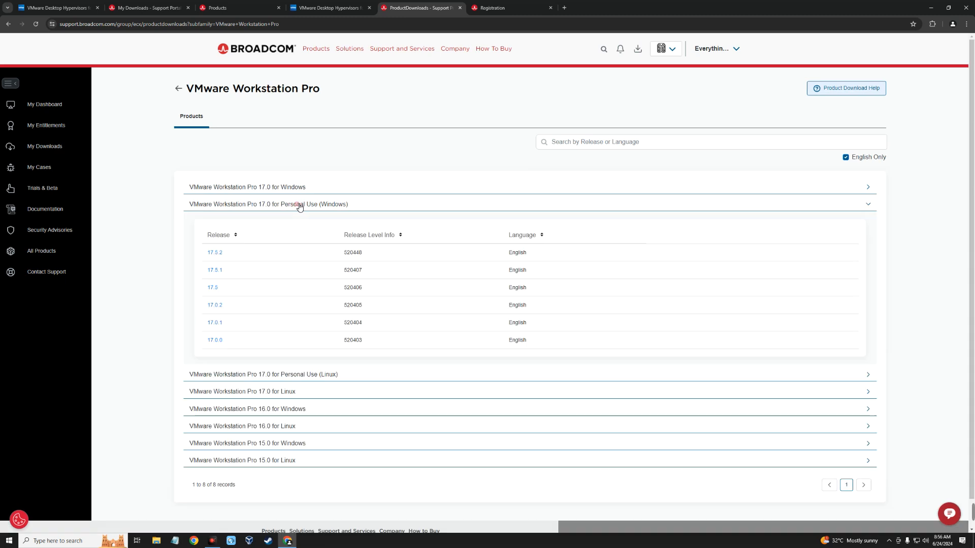
left_click(218, 270)
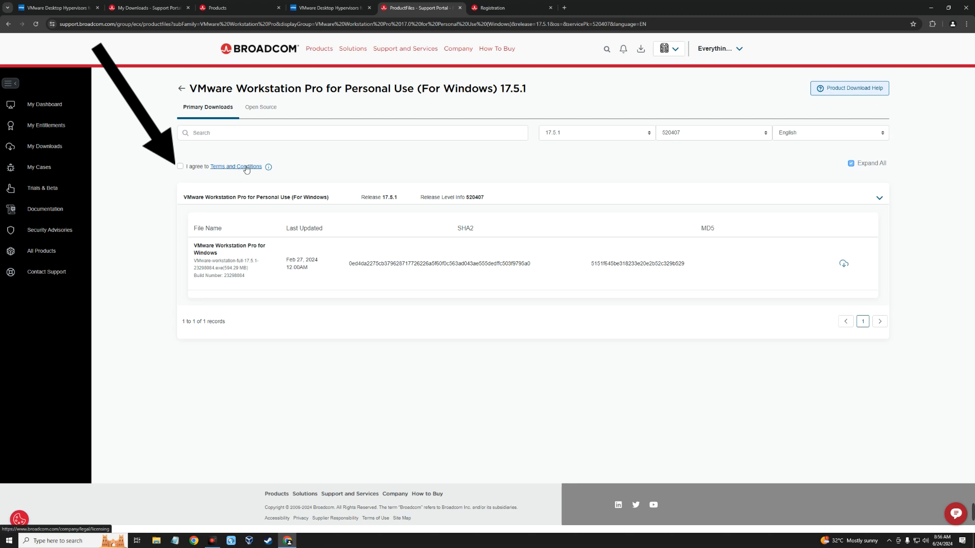
left_click(181, 167)
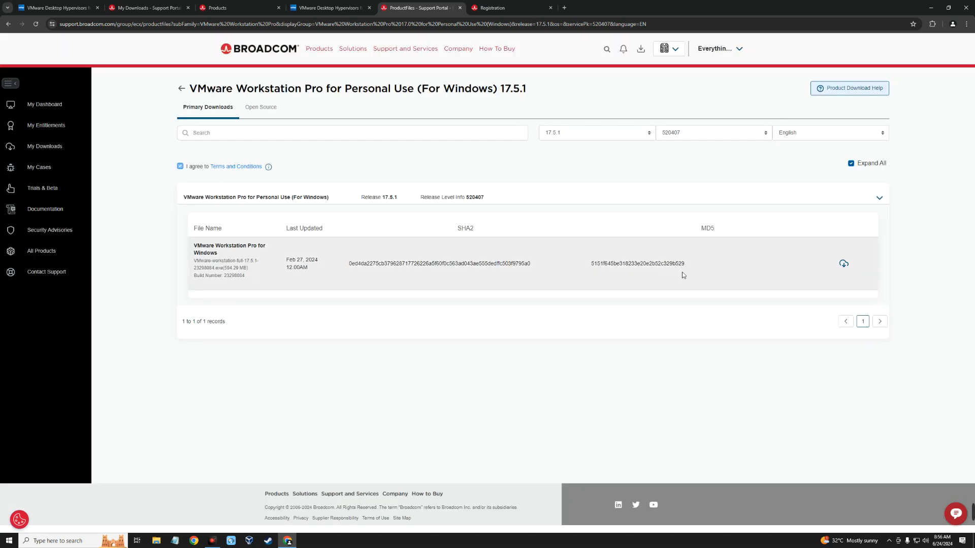
Download the VMware Workstation Pro for Windows installer, keeping the Programs category and the suggested save path
left_click(844, 264)
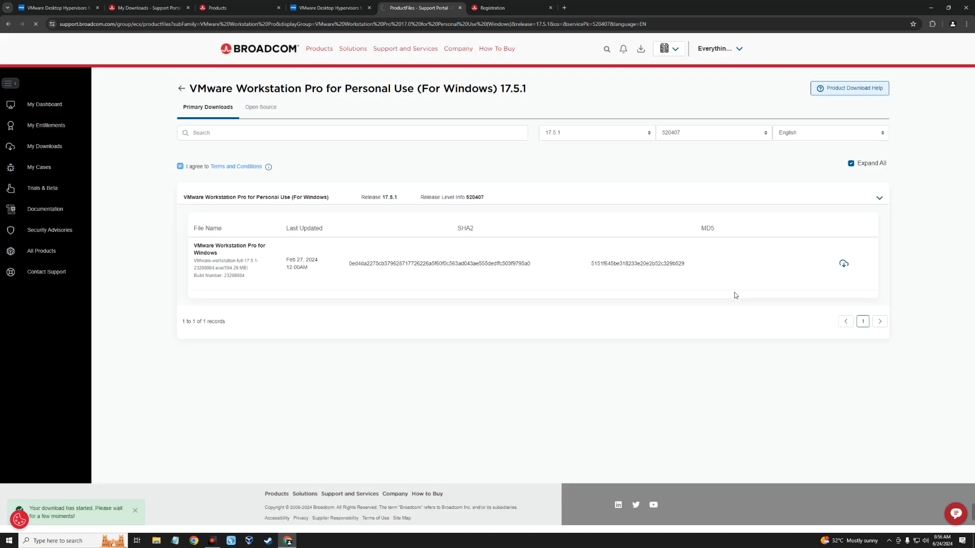
left_click(487, 304)
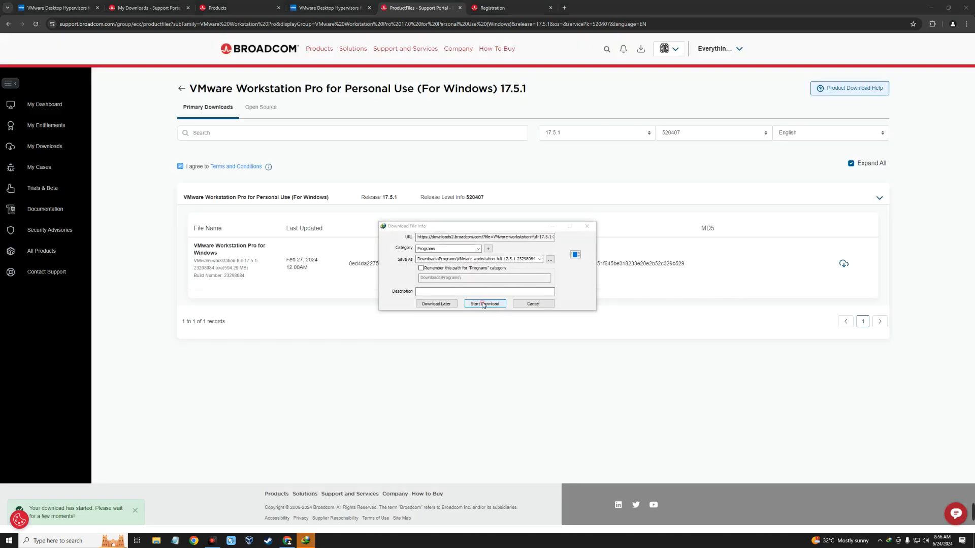
left_click(504, 285)
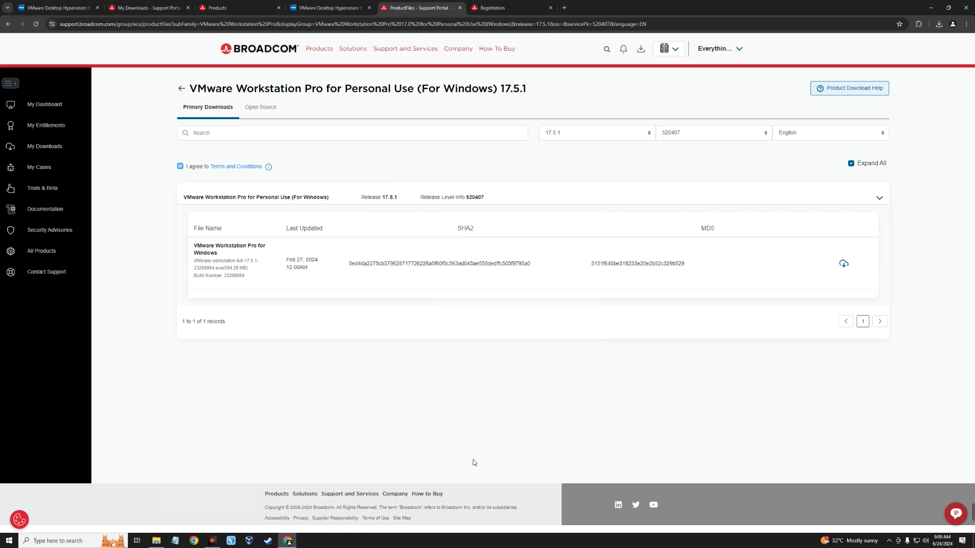
Run the downloaded VMware-workstation-full-17.5.1 installer from the Downloads folder and clear the other windows out of the way
left_click(930, 8)
left_click(155, 540)
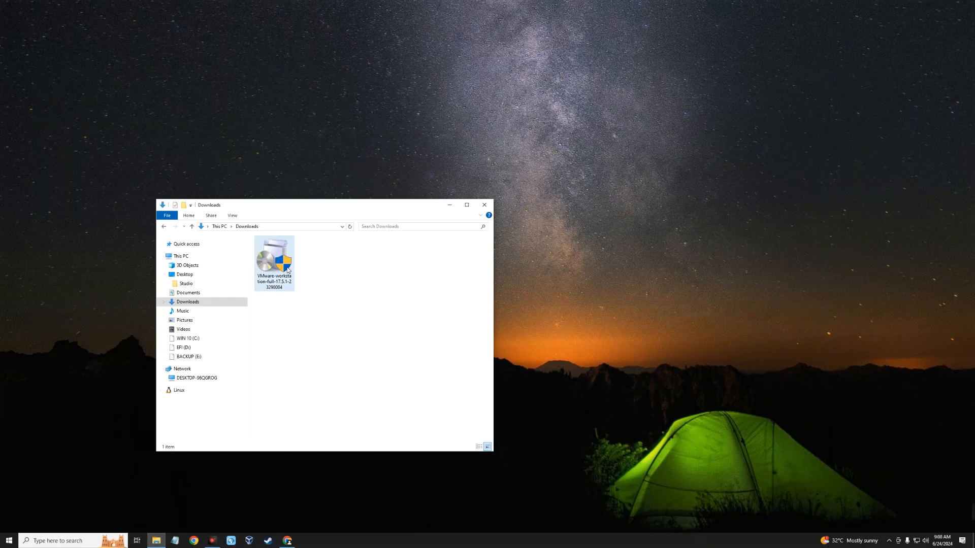
left_click(290, 269)
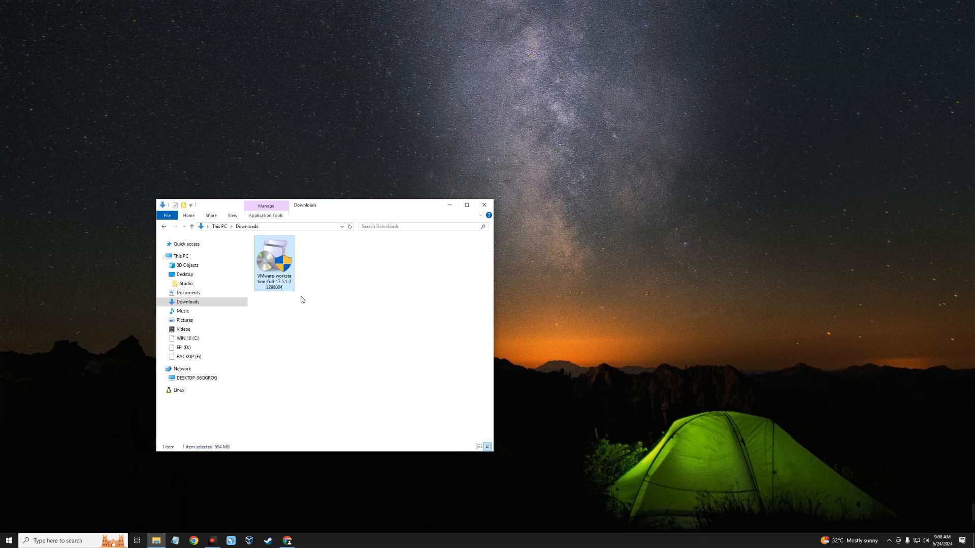
double_click(275, 261)
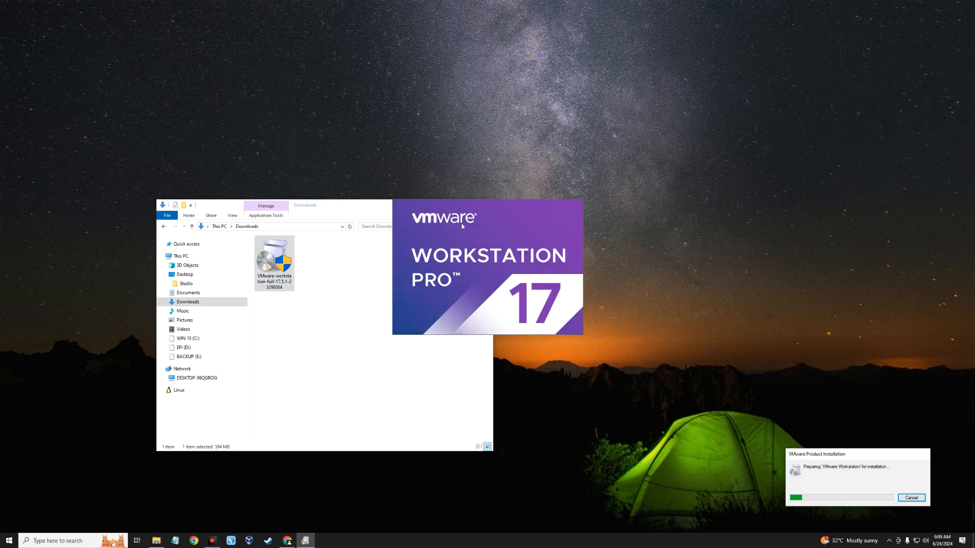
left_click(380, 277)
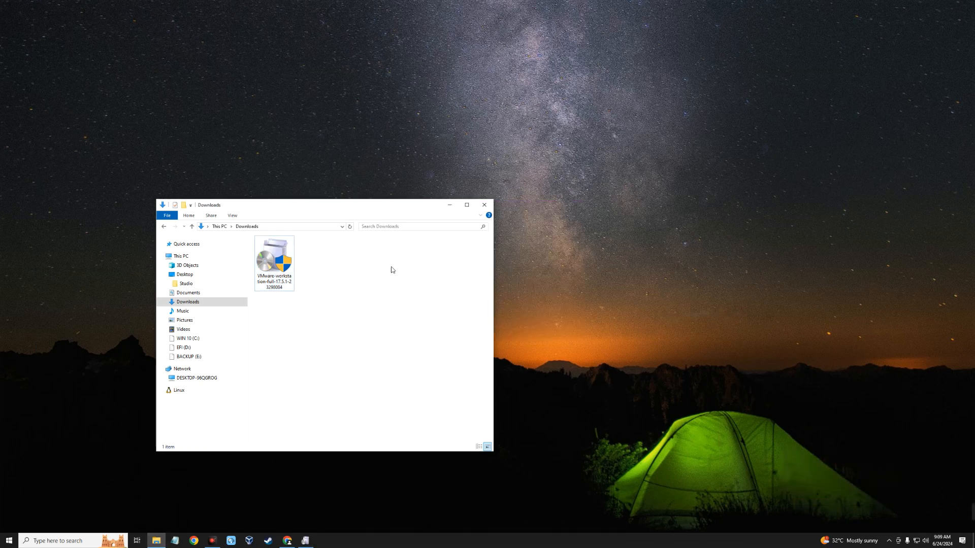
left_click(457, 205)
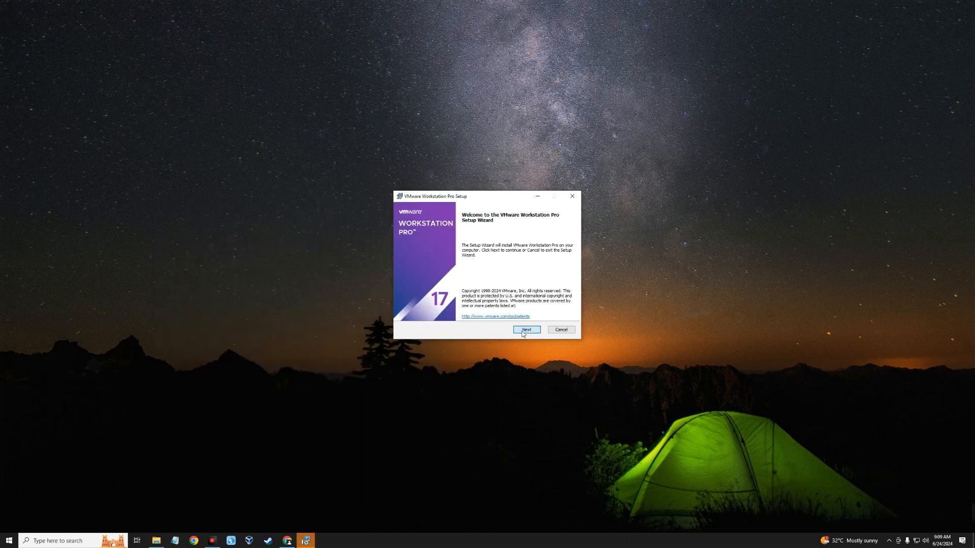
Accept the License Agreement and keep the default install location, with the console tools added to the system PATH and no Enhanced Keyboard Driver
left_click(524, 330)
left_click(416, 311)
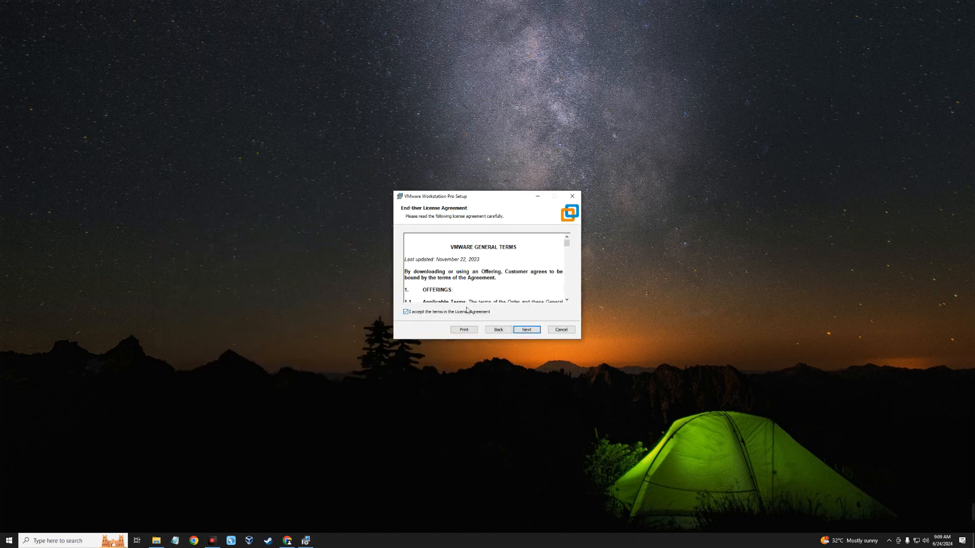
left_click(526, 330)
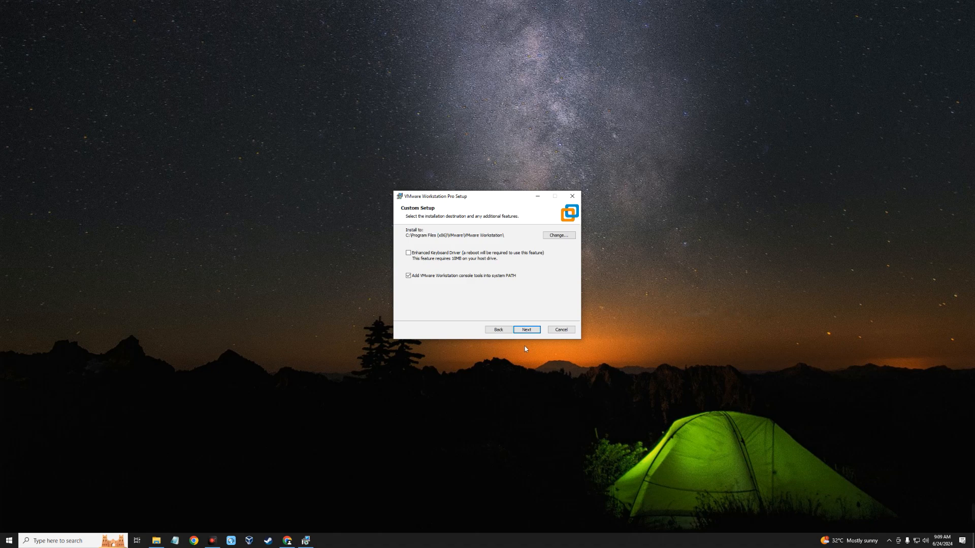
key("Return")
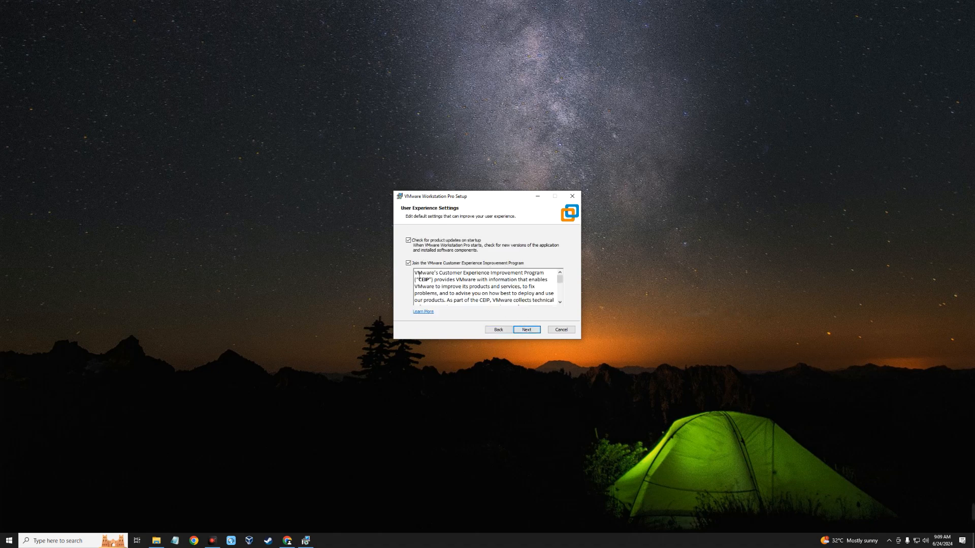
Keep startup update checks on and the Customer Experience Improvement Program off, then install VMware Workstation Pro and finish the setup
left_click(530, 333)
left_click(530, 332)
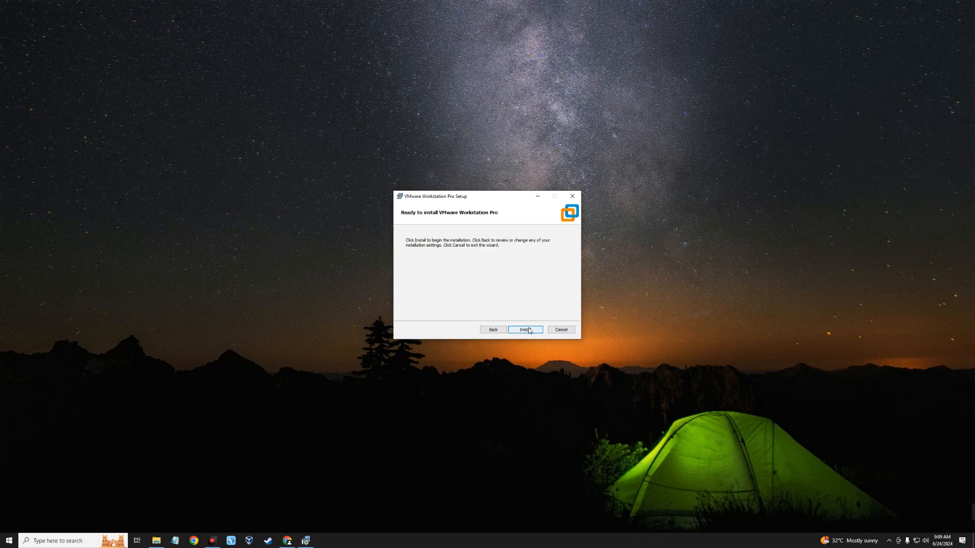
left_click(528, 331)
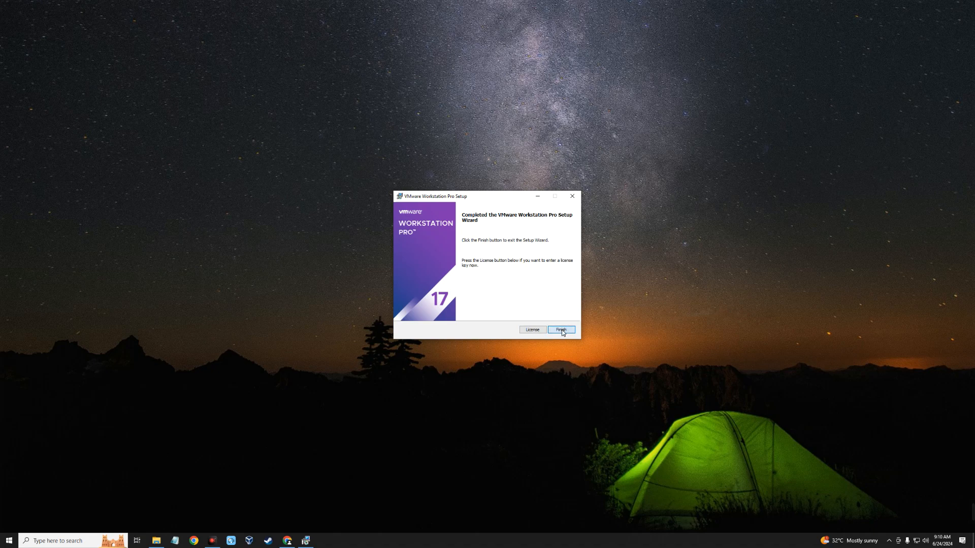
left_click(562, 331)
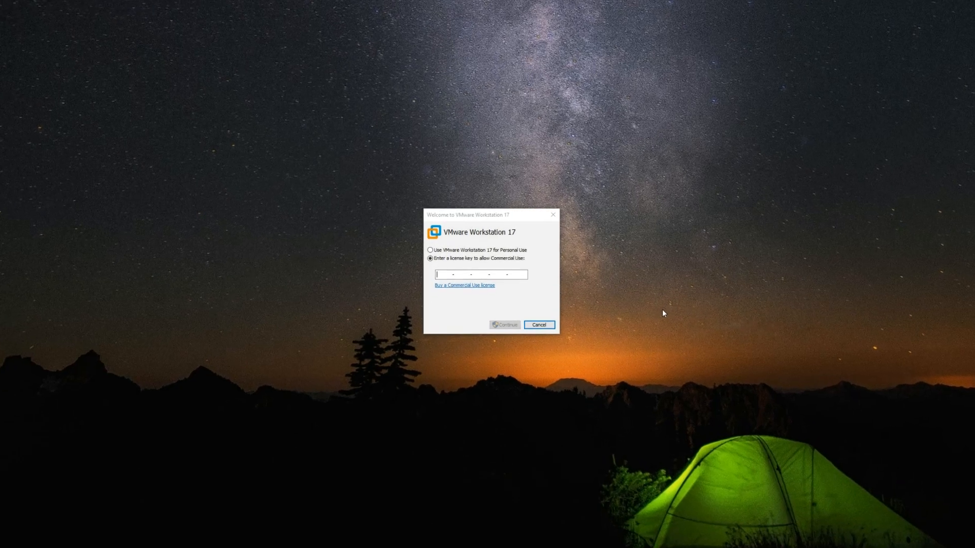
Activate VMware Workstation 17 for Personal Use without a license key and complete the welcome dialog
left_click(485, 250)
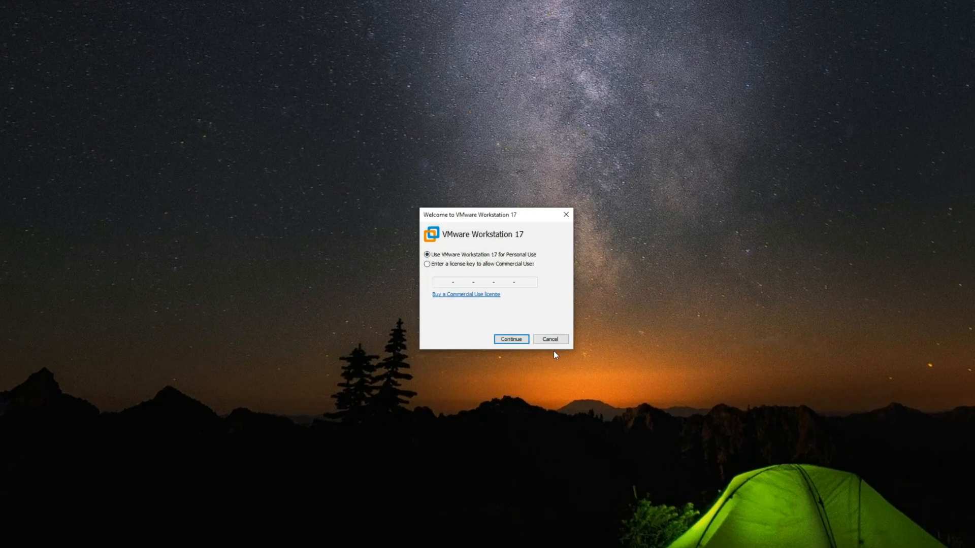
left_click(511, 339)
left_click(511, 339)
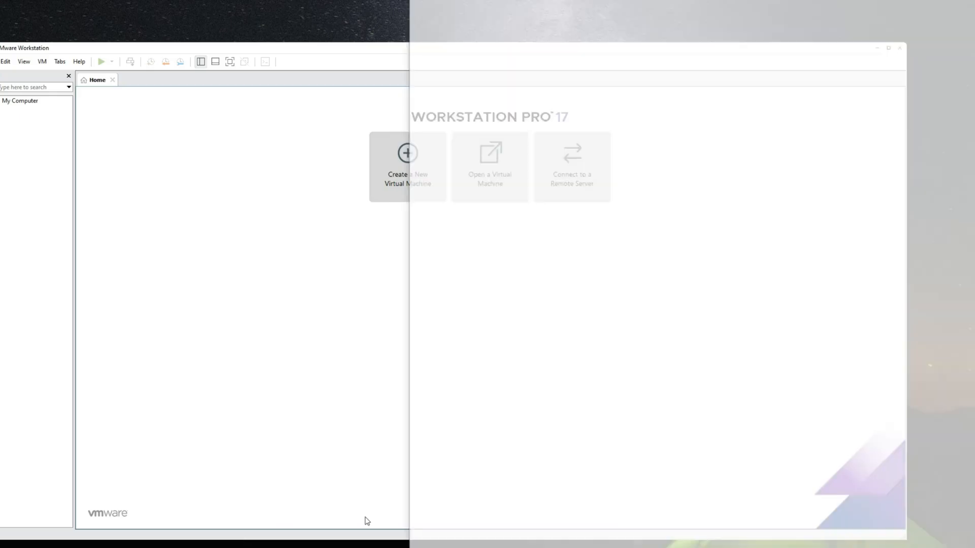
Load the MediaFire page for the macOS Sequoia ISO by techrechard.com in Chrome and download the ISO
type("https://www.mediafire.com/file/sm6sn3z4kjjqzuu/macOS+Sequoia+ISO+by+techrechard.com.iso/file")
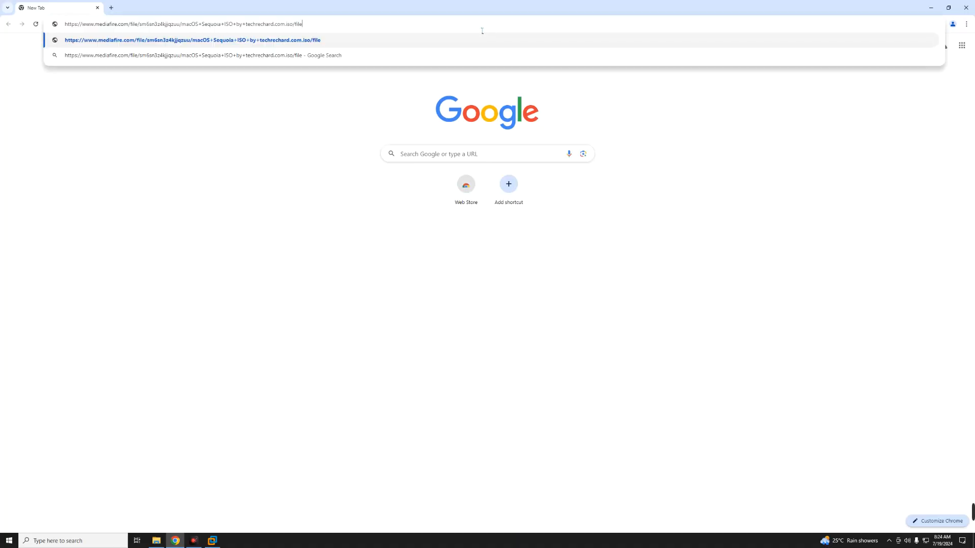
key("Return")
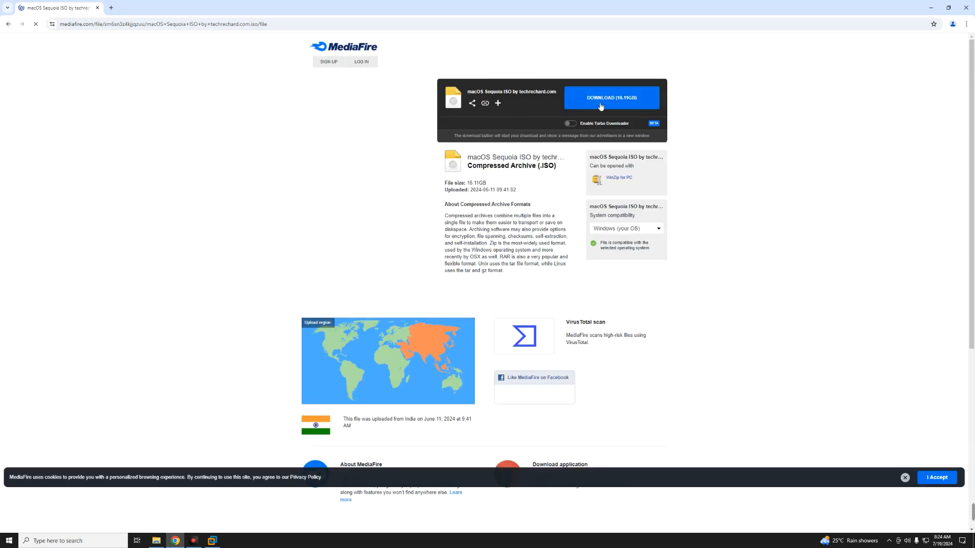
left_click(612, 102)
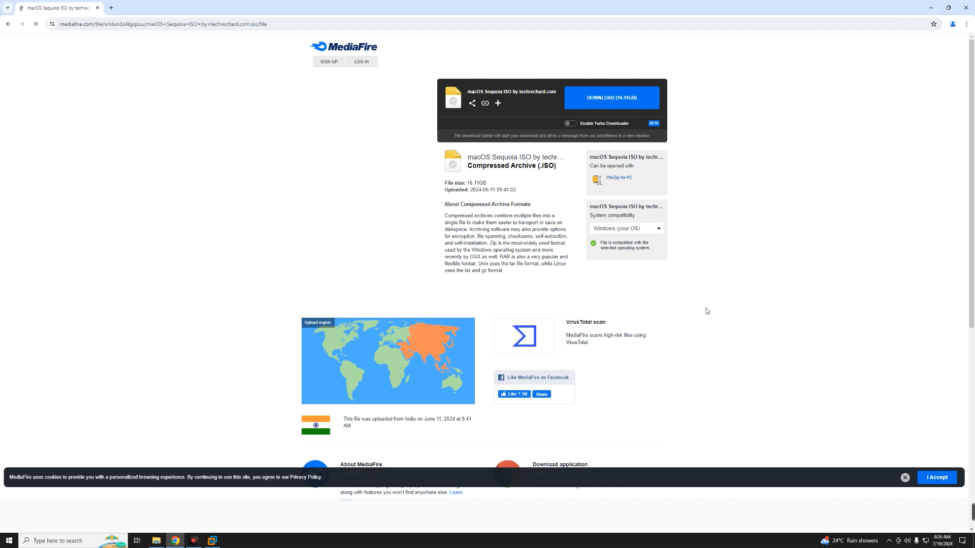
Search Google for "auto unlocker" in a new tab and open the paolo-projects/auto-unlocker GitHub repository
key("ctrl+t")
type("a")
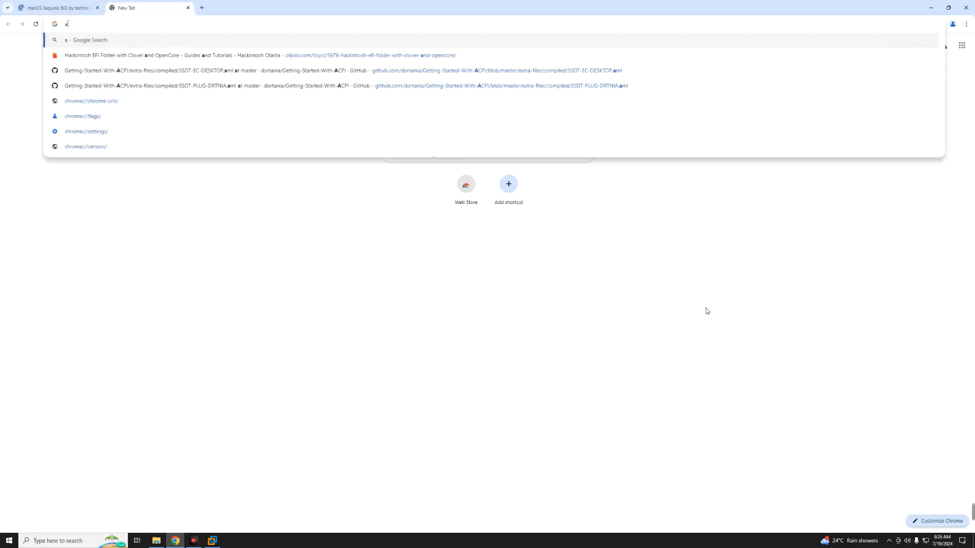
type("uto unlock")
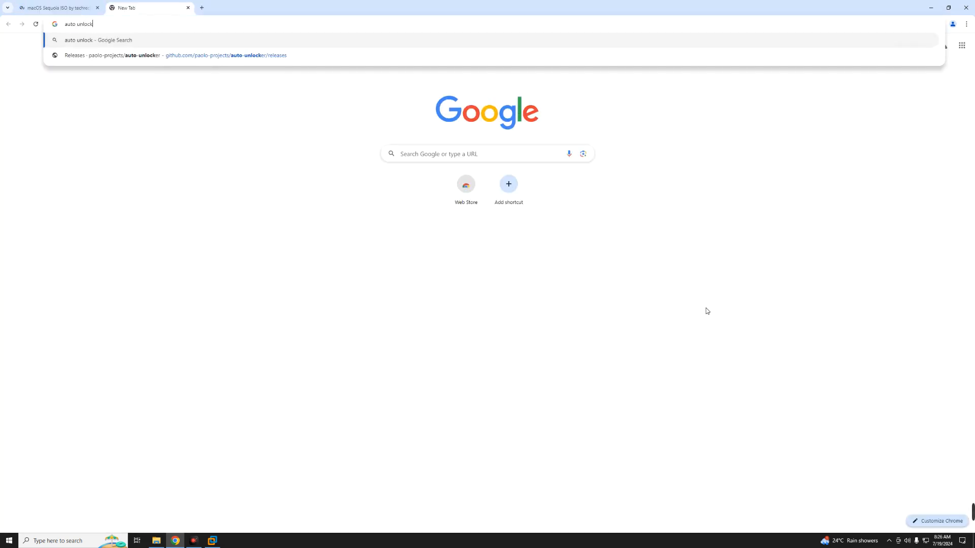
type("er")
key("Return")
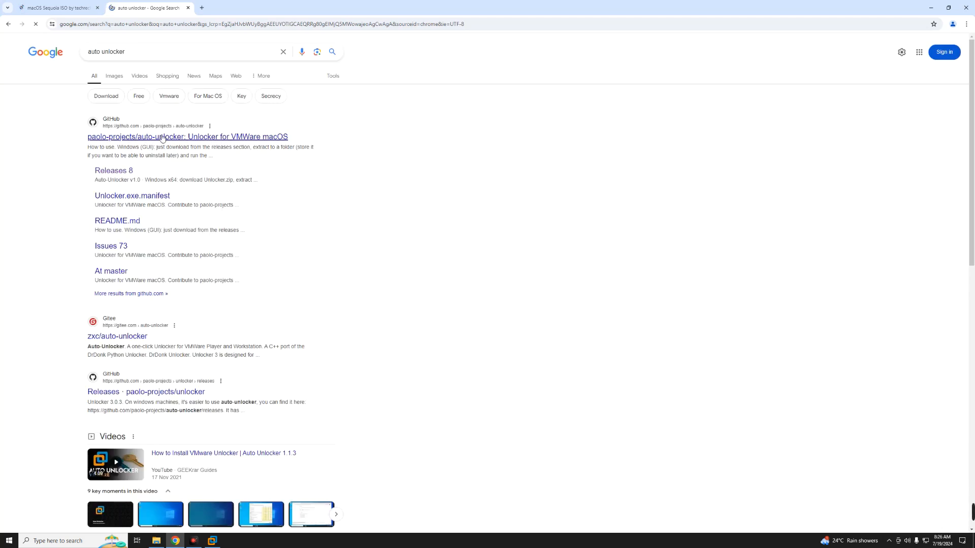
left_click(225, 138)
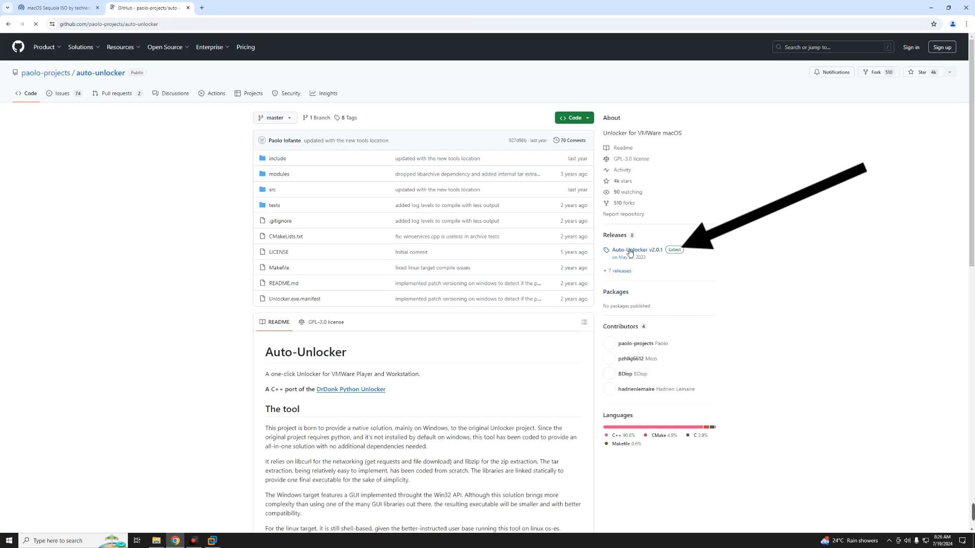
Download Unlocker-v2.0.1-x64.zip from the Auto-Unlocker v2.0.1 release and close the browser
left_click(638, 251)
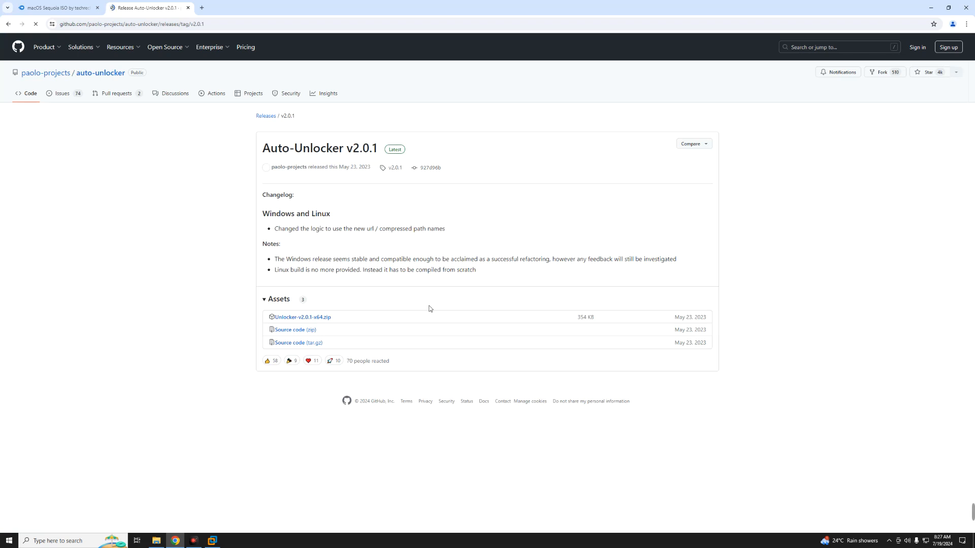
left_click(324, 318)
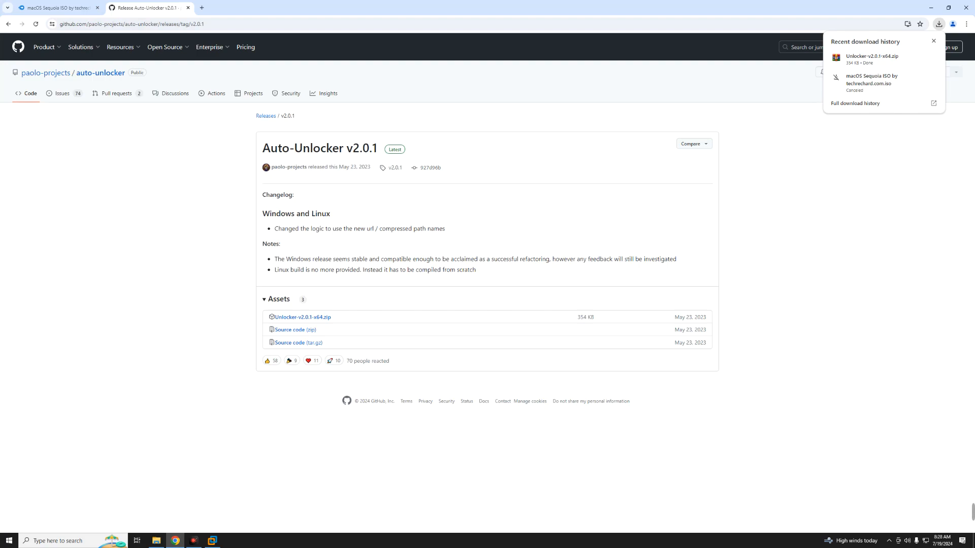
left_click(966, 7)
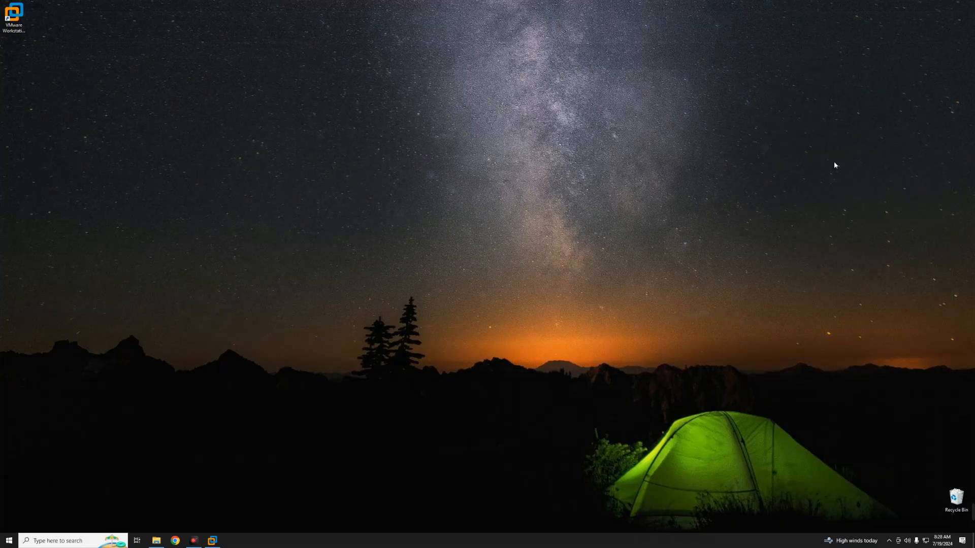
Extract the Unlocker-v2.0.1-x64 archive into its own folder in Downloads and delete the original archive
left_click(156, 540)
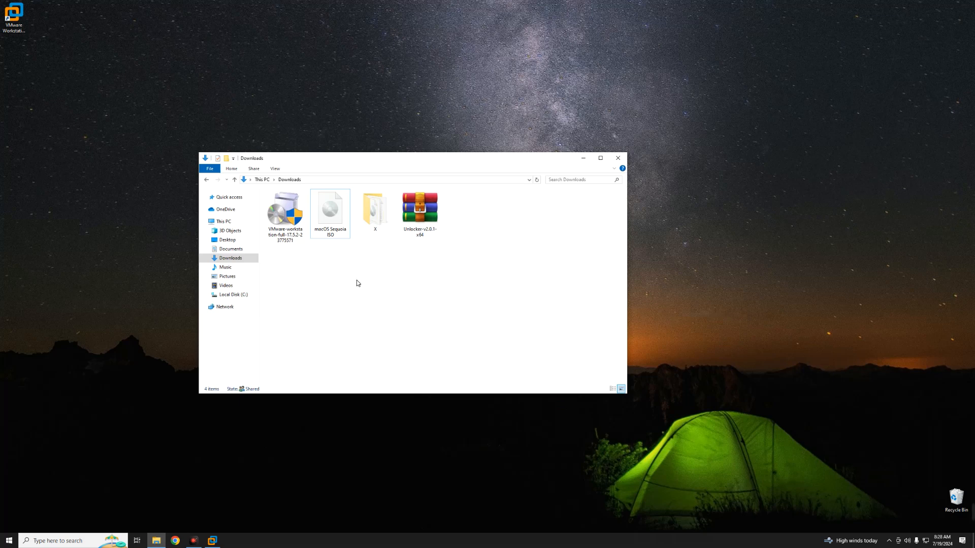
left_click(330, 227)
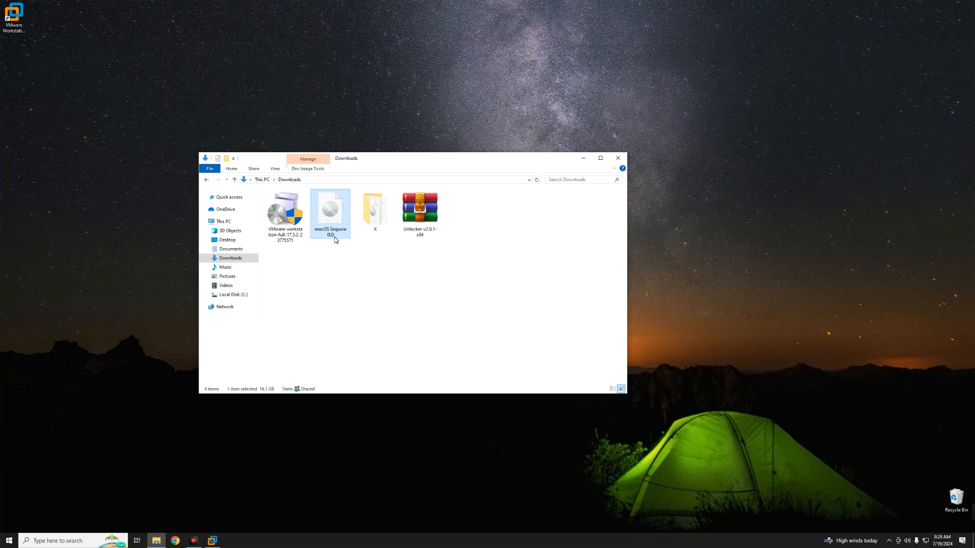
left_click(420, 211)
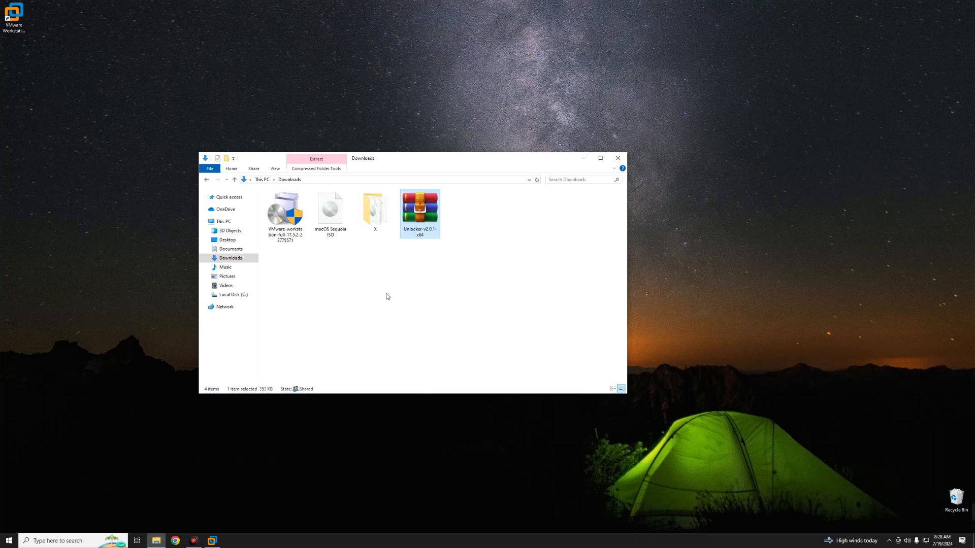
right_click(422, 215)
left_click(436, 235)
key("Return")
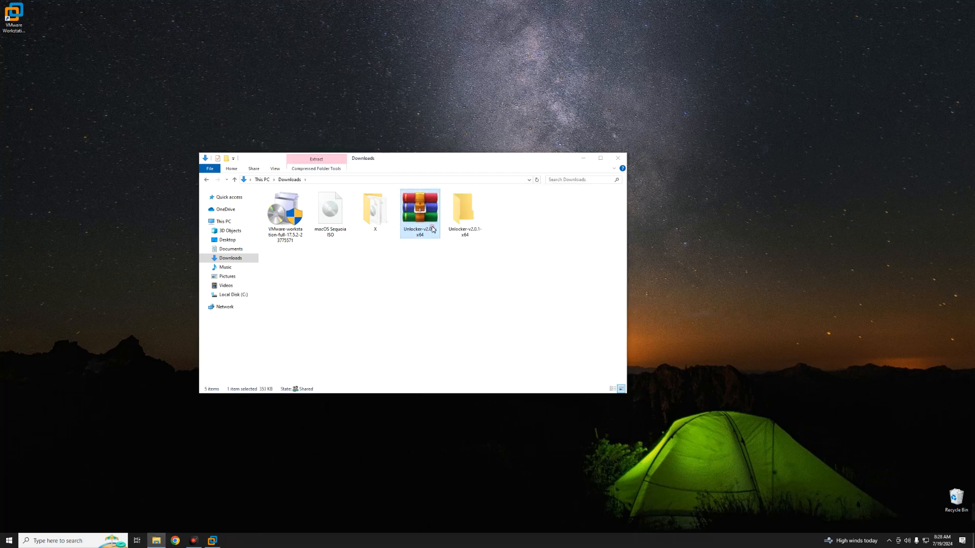
key("Delete")
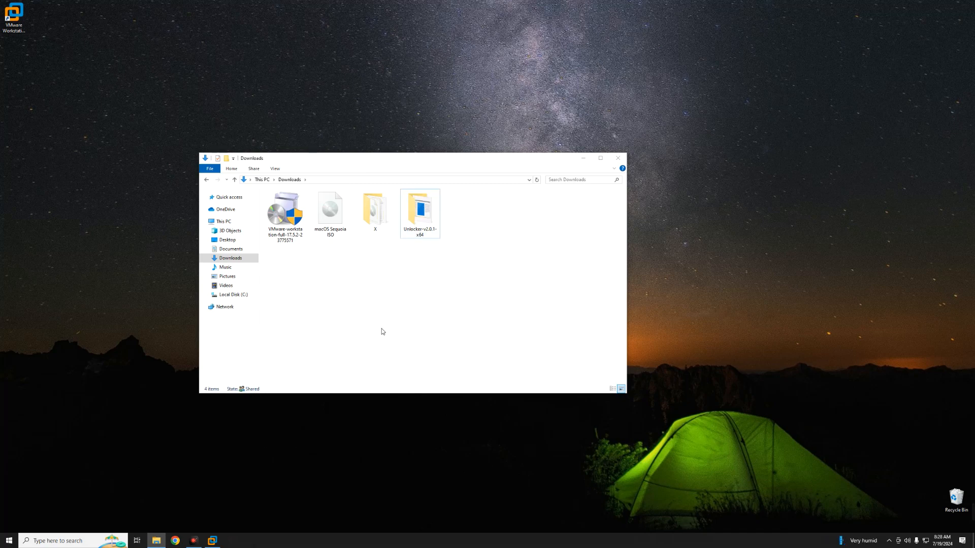
Check which guest operating systems VMware Workstation offers for a typical new virtual machine, then close the wizard and minimize the program
left_click(212, 540)
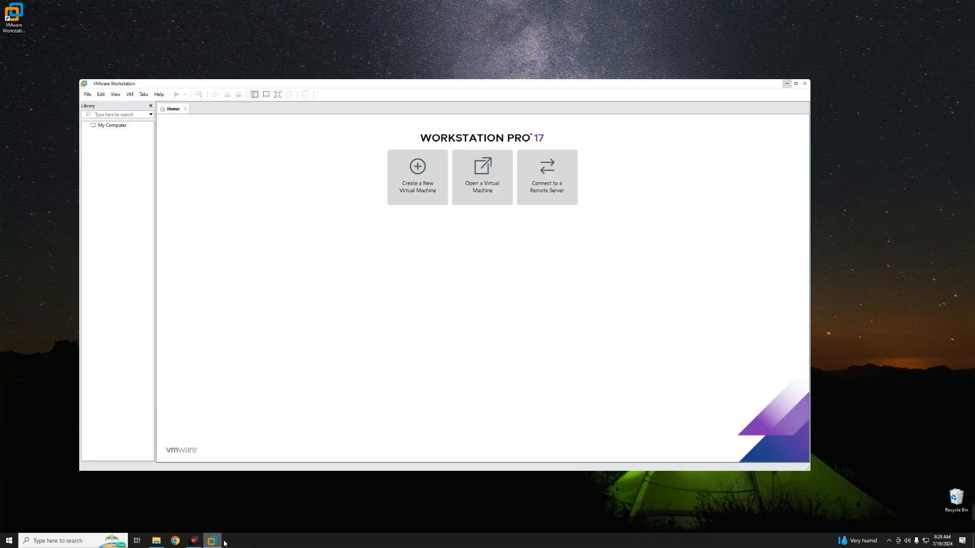
left_click(414, 175)
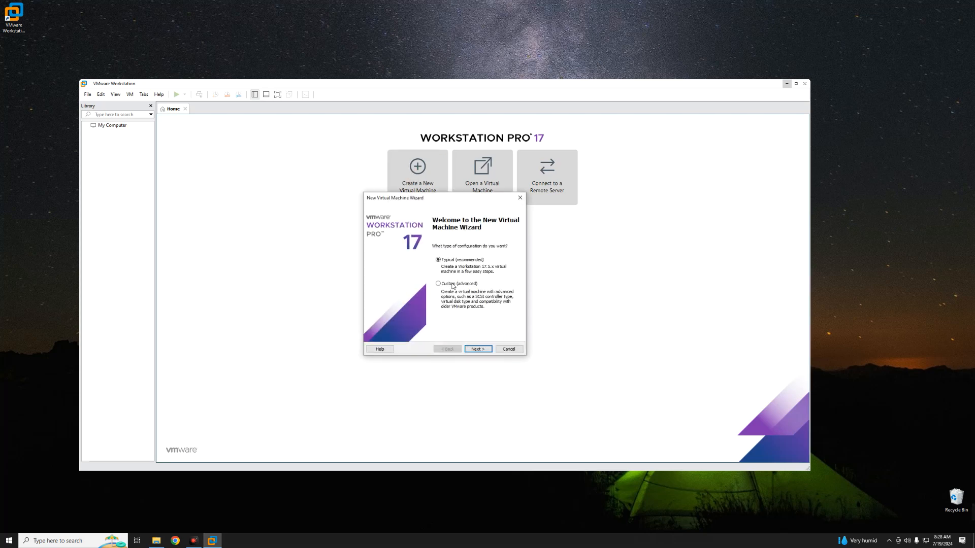
left_click(476, 350)
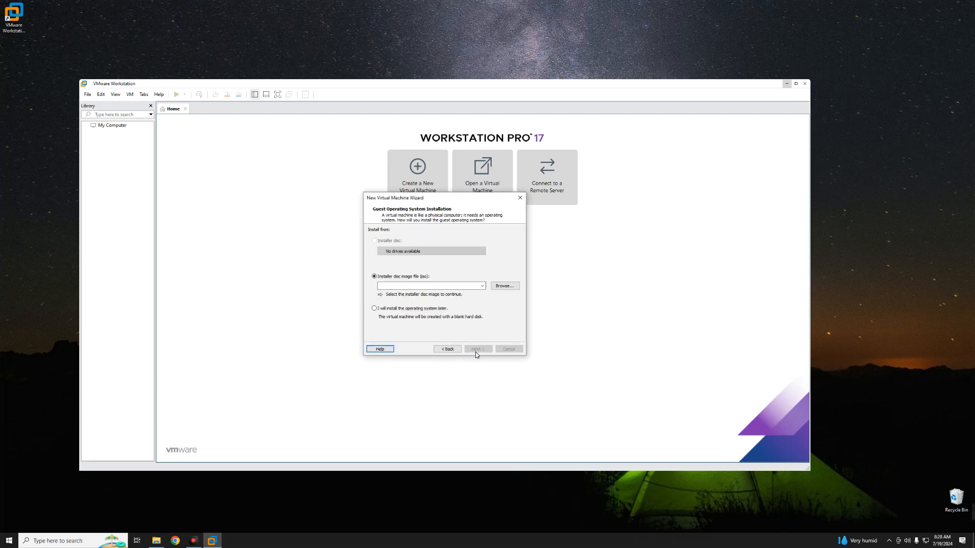
left_click(399, 307)
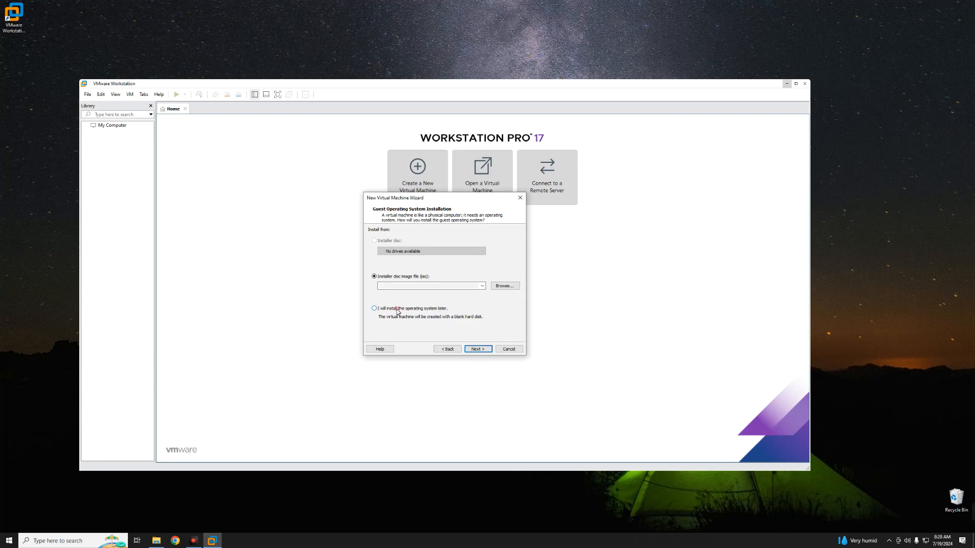
left_click(473, 349)
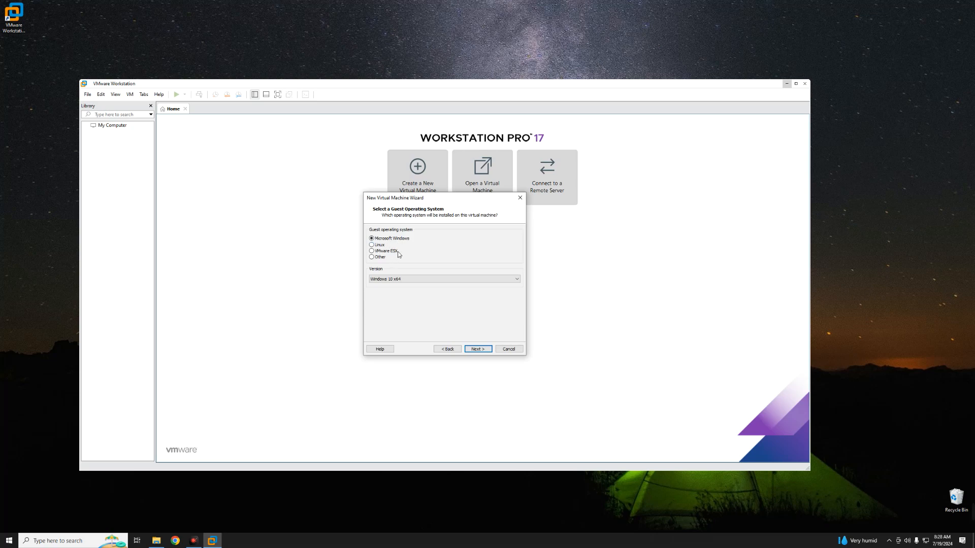
left_click(517, 198)
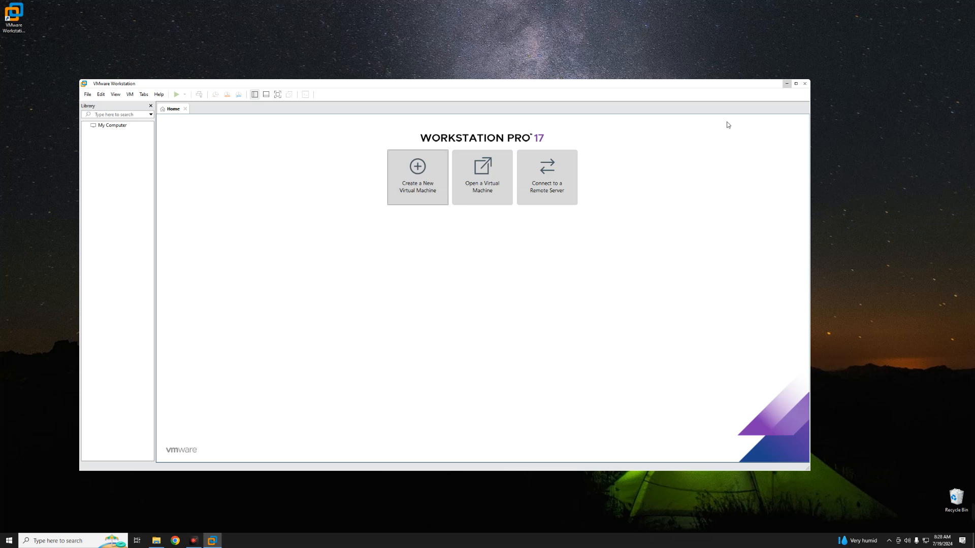
left_click(785, 84)
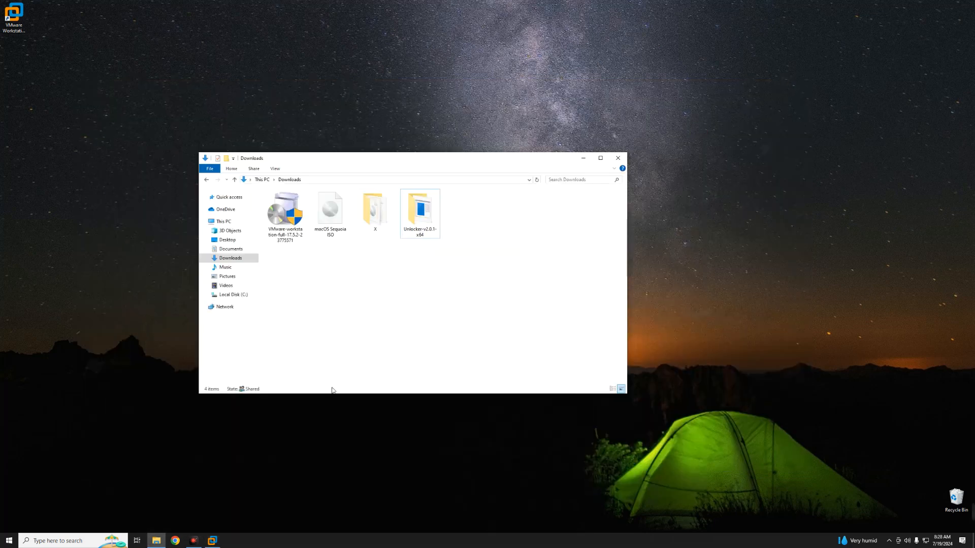
Run Unlocker from the Unlocker-v2.0.1-x64 folder, close VMware Workstation, patch its installation, and close Auto-Unlocker
double_click(418, 213)
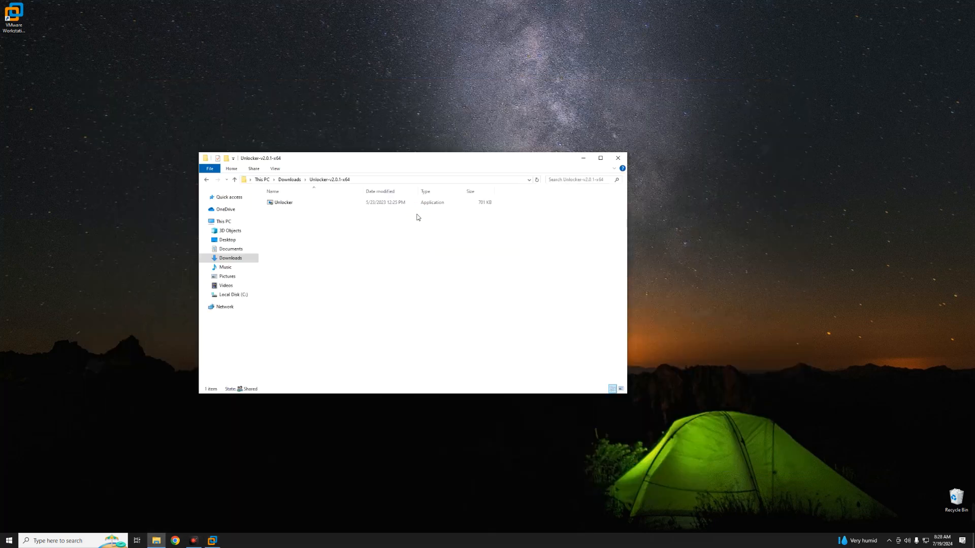
double_click(369, 203)
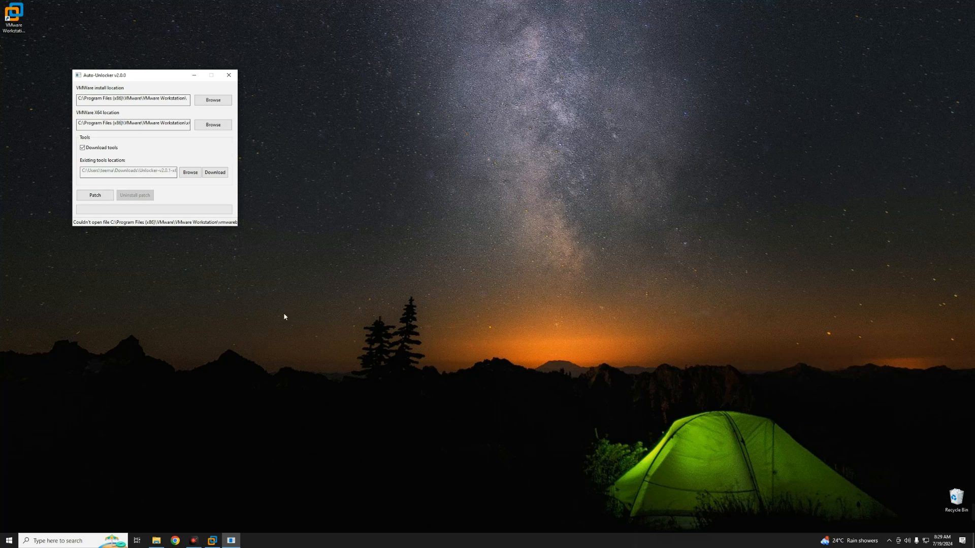
left_click(212, 541)
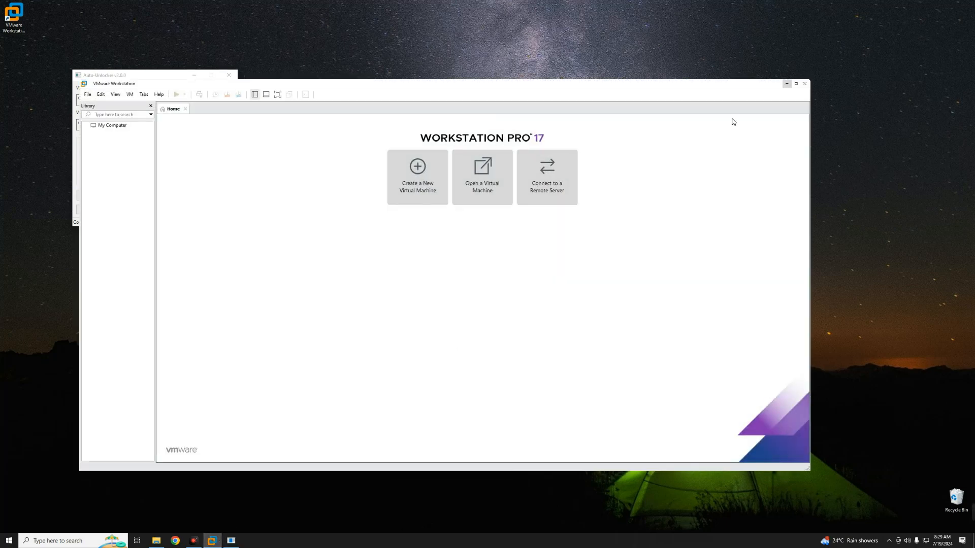
left_click(805, 83)
left_click(100, 197)
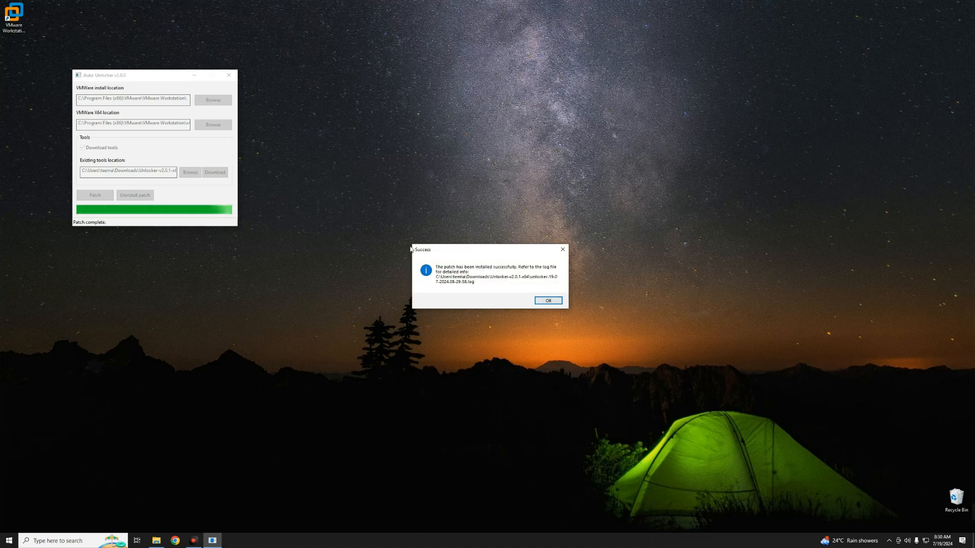
left_click(546, 302)
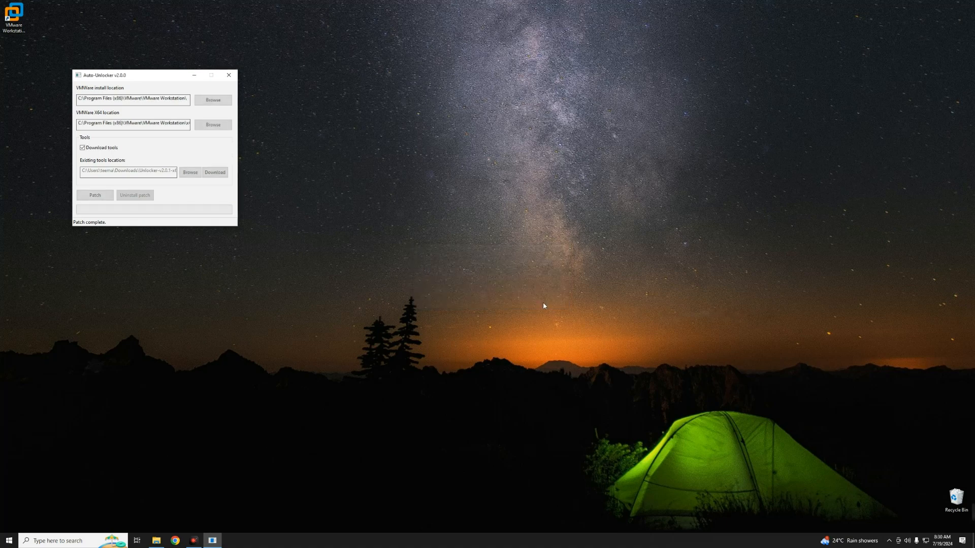
left_click(229, 76)
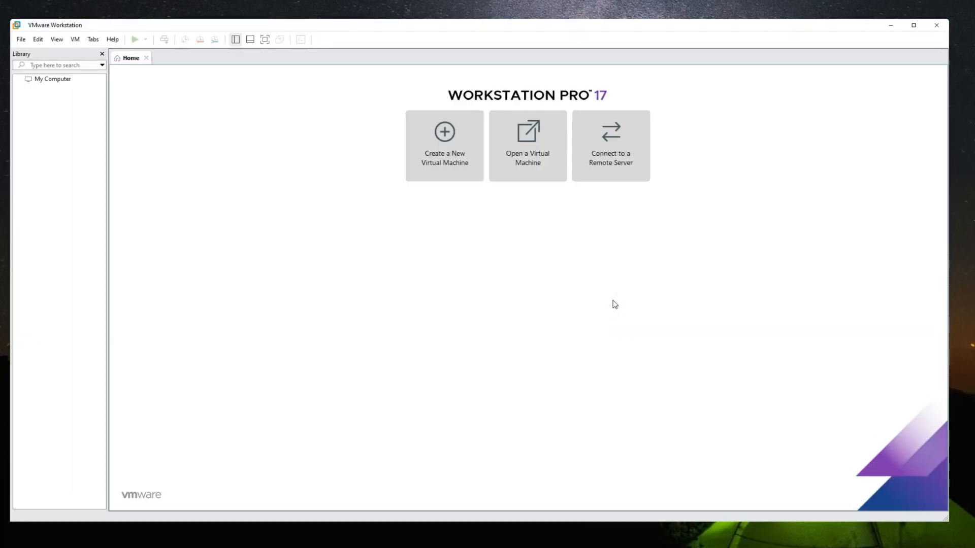
Start a new typical virtual machine using the macOS Sequoia ISO from Downloads as the installer disc image
left_click(450, 180)
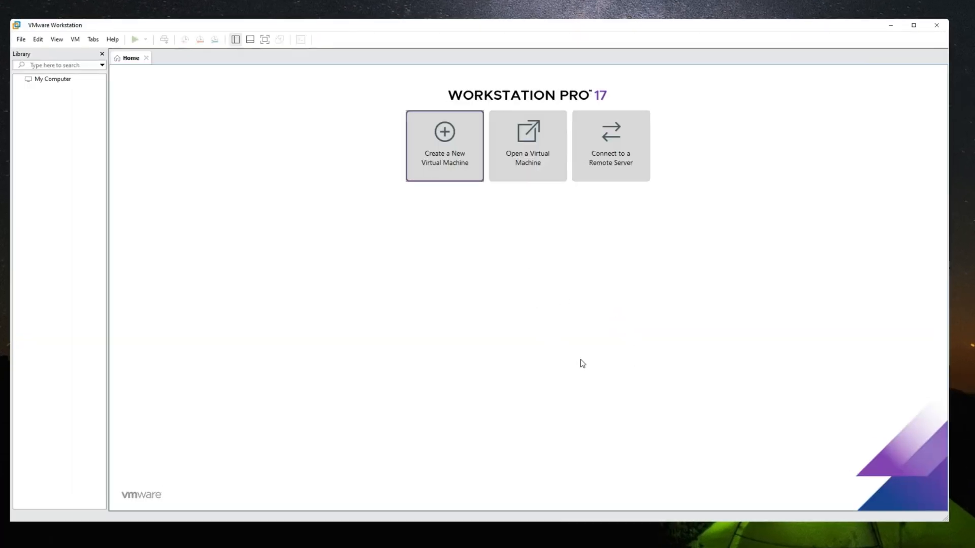
left_click(523, 371)
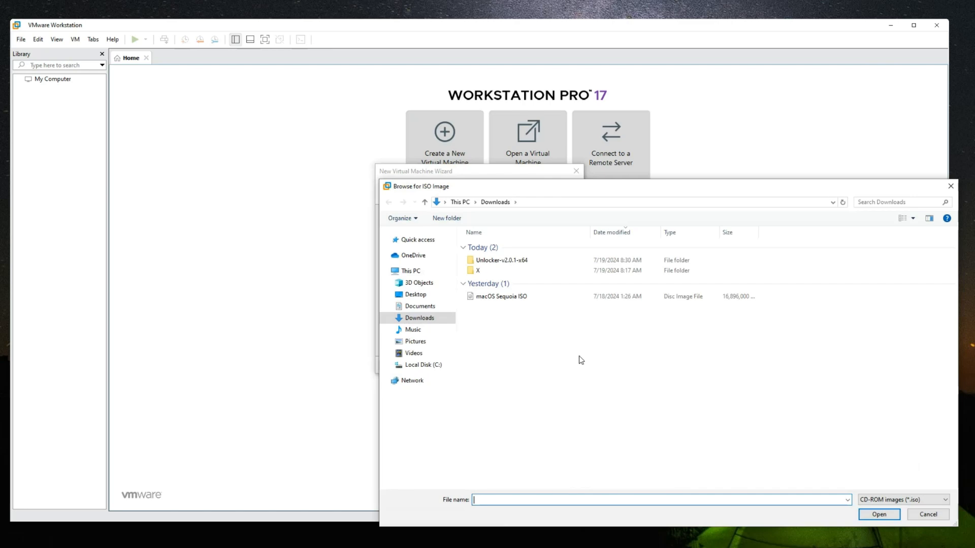
left_click(526, 297)
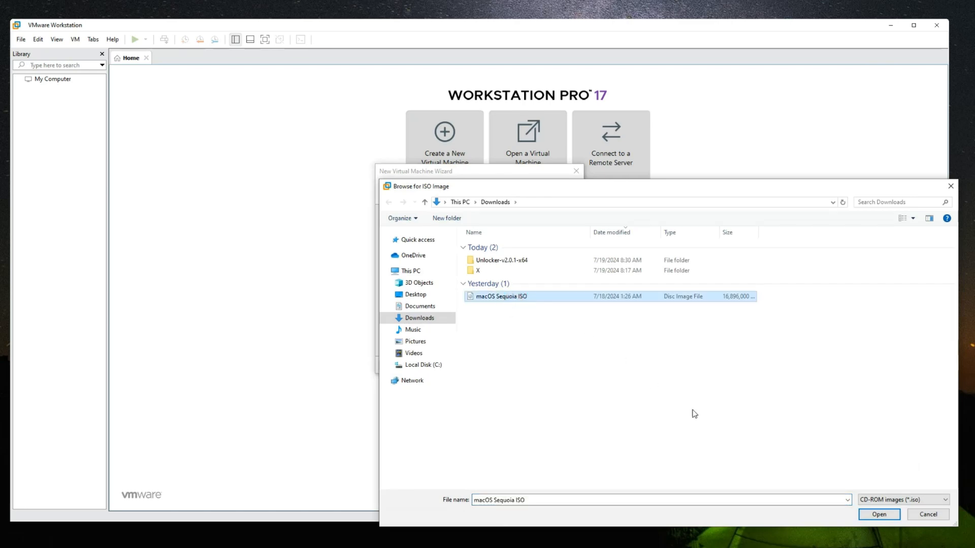
left_click(877, 514)
left_click(527, 365)
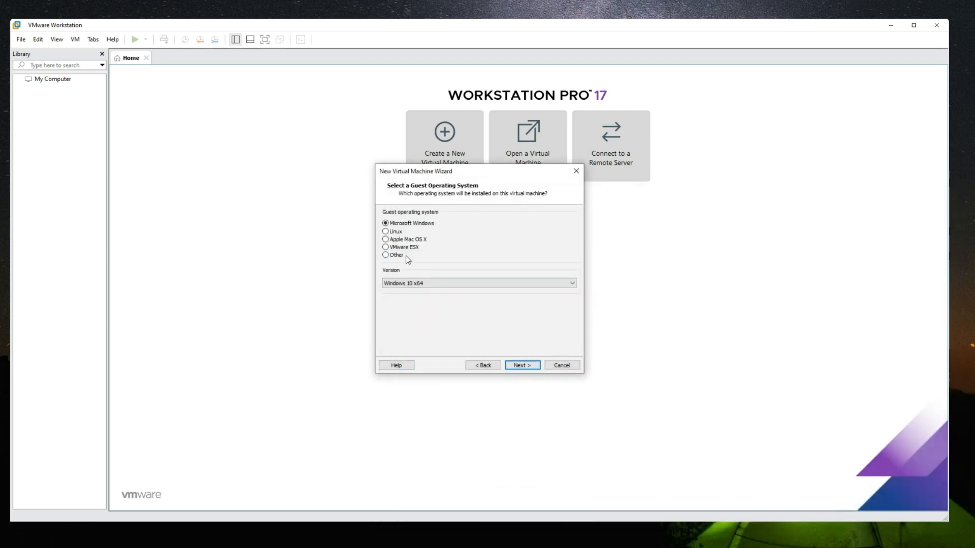
Choose Apple Mac OS X as the guest operating system with version macOS 14
left_click(411, 241)
left_click(429, 282)
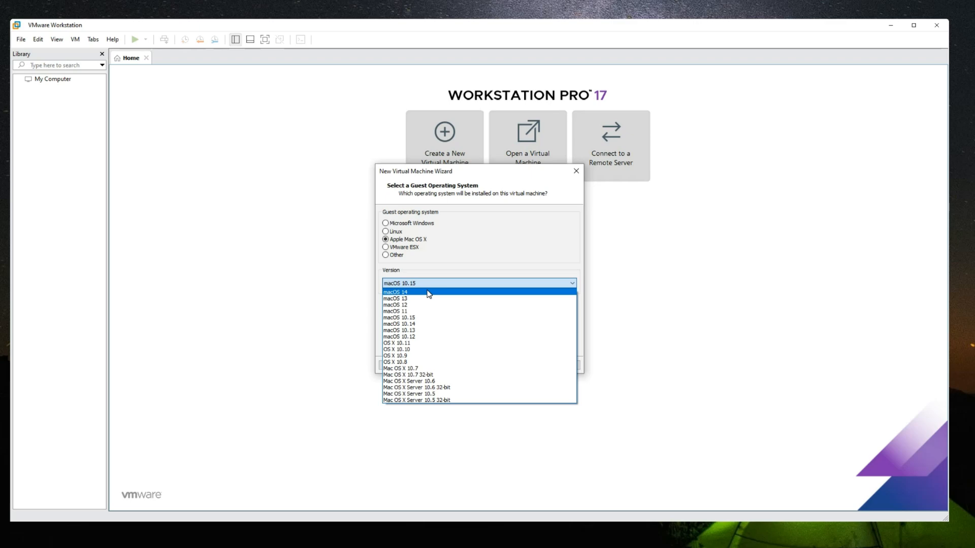
left_click(429, 292)
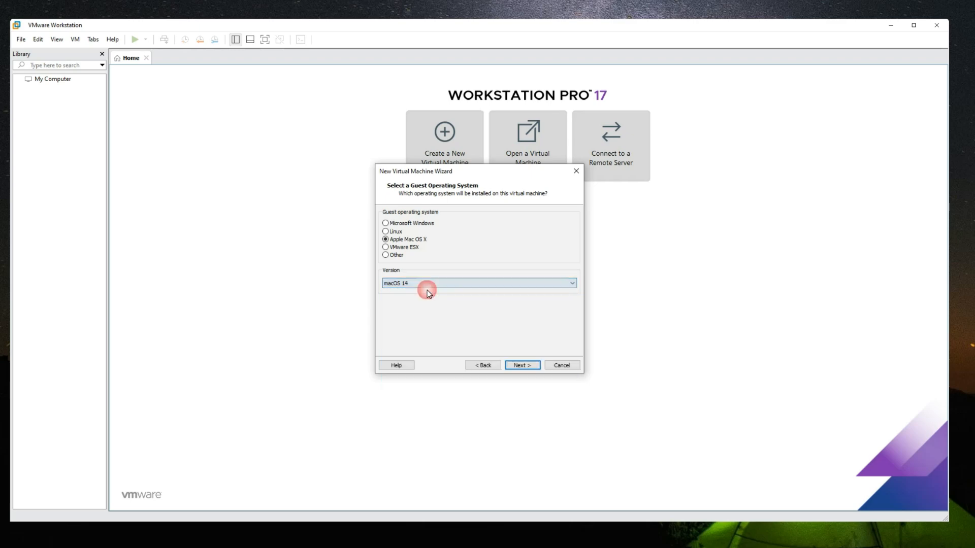
left_click(522, 366)
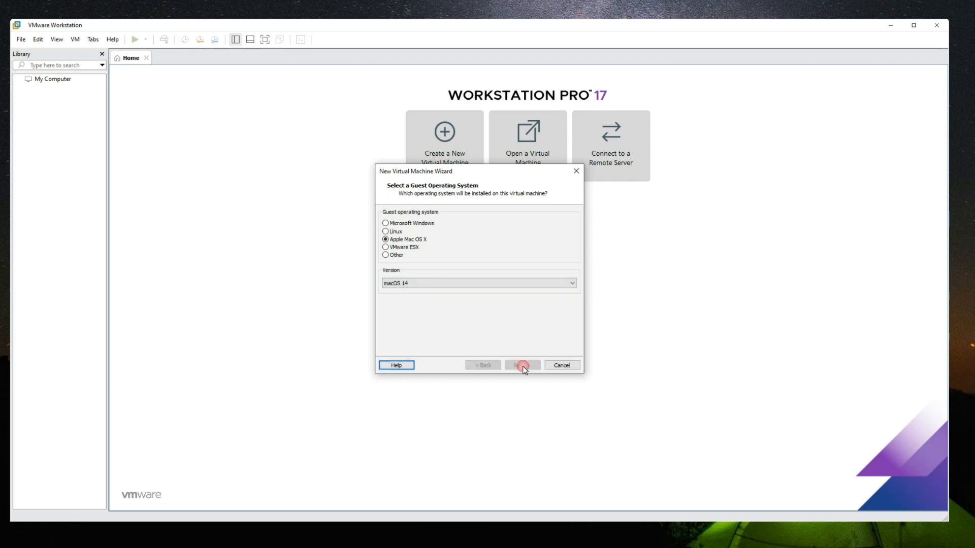
Name the virtual machine macOS Sequoia 15 and accept its default storage location
left_click(429, 226)
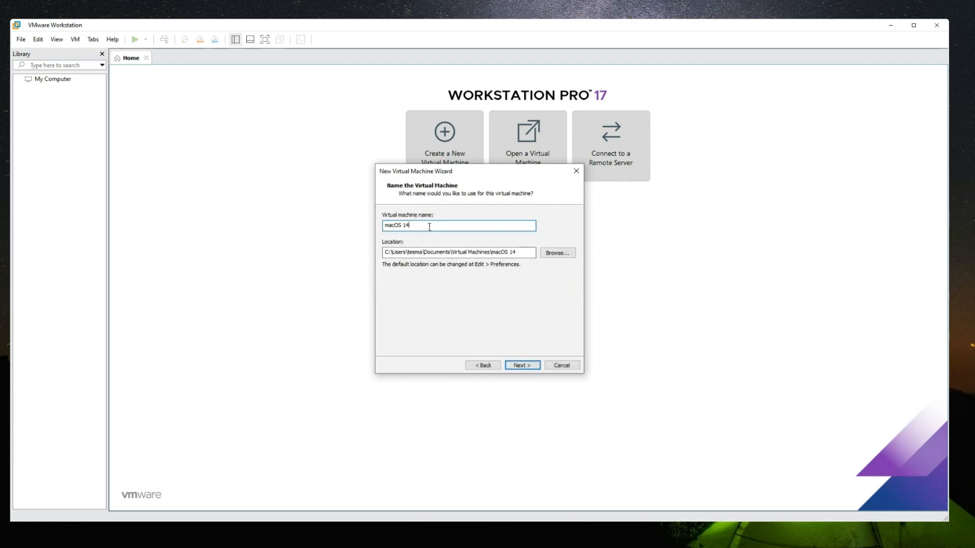
key("BackSpace")
key("BackSpace")
type("Sequoia 15")
mouse_move(516, 253)
left_mouse_down()
mouse_move(365, 264)
mouse_move(576, 276)
mouse_move(519, 278)
mouse_move(522, 267)
left_mouse_up()
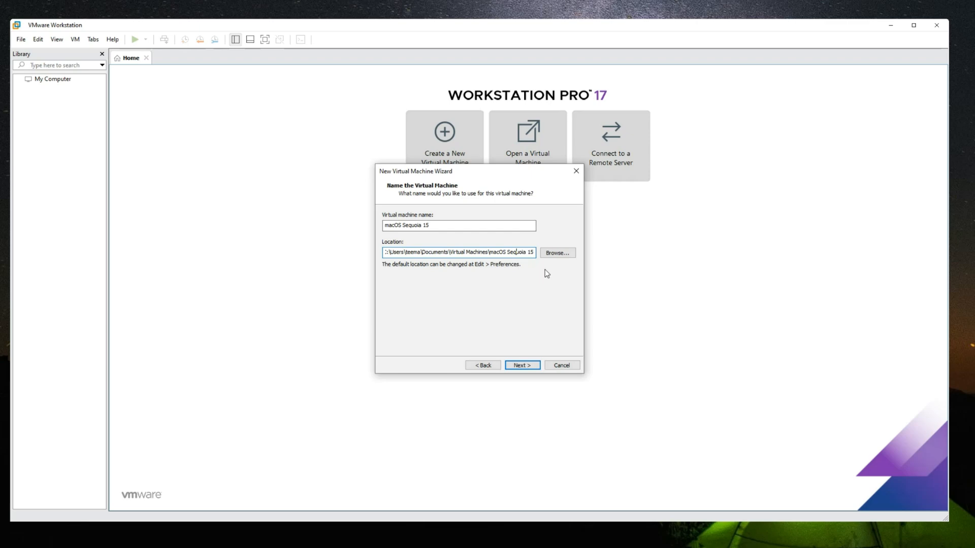
left_click(523, 364)
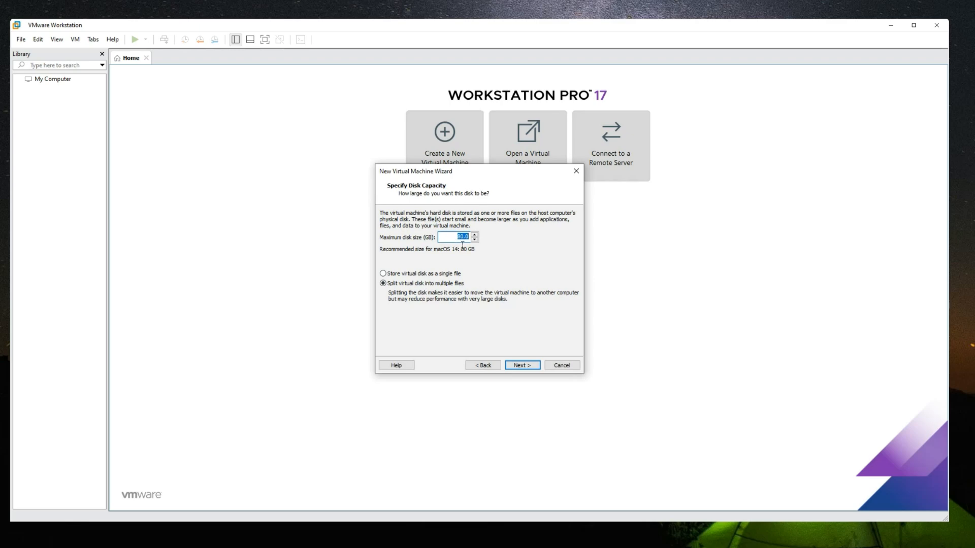
Check the host's drive space in This PC and set the virtual machine's maximum disk size to 60 GB, split into multiple files
type("70")
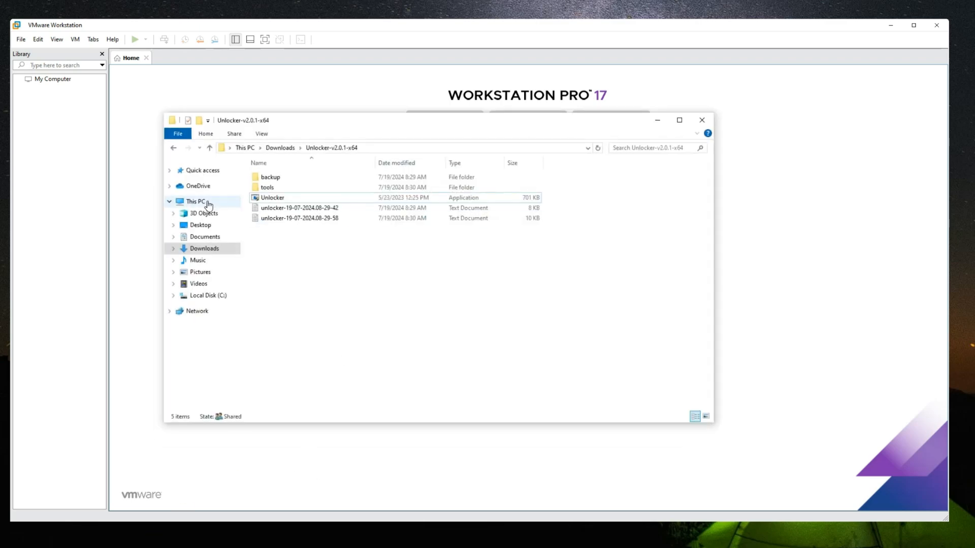
left_click(207, 203)
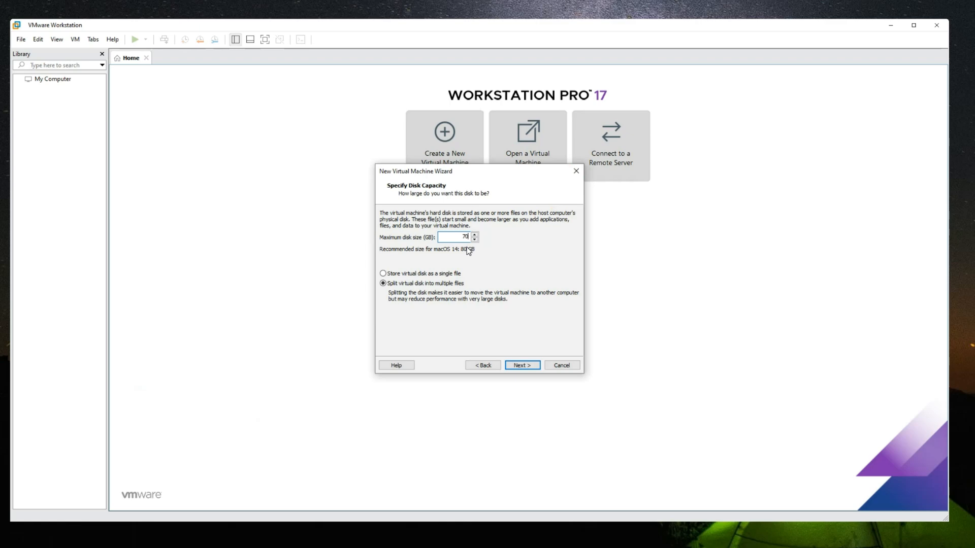
type("0")
left_click(518, 367)
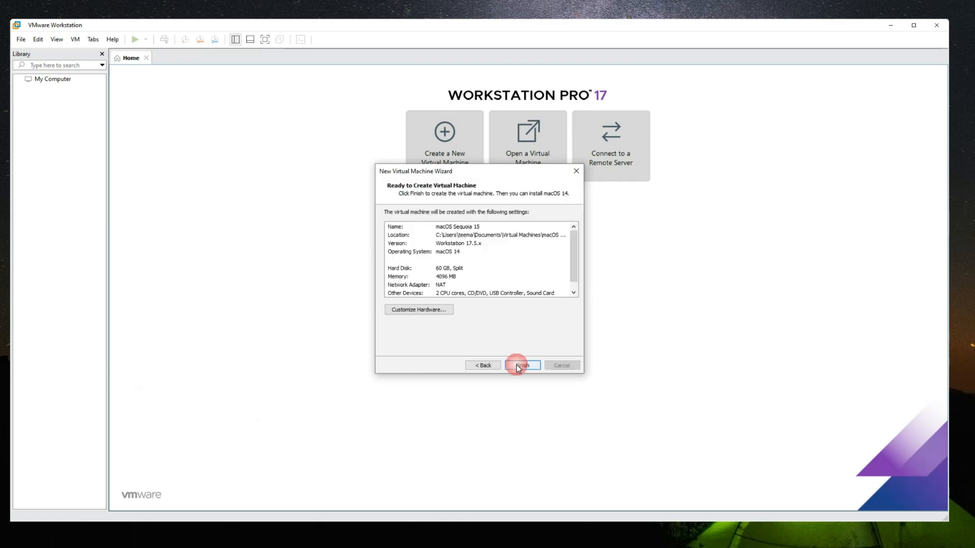
Customize the hardware by setting the memory to 6208 MB, and review the options for the number of processors
left_click(439, 310)
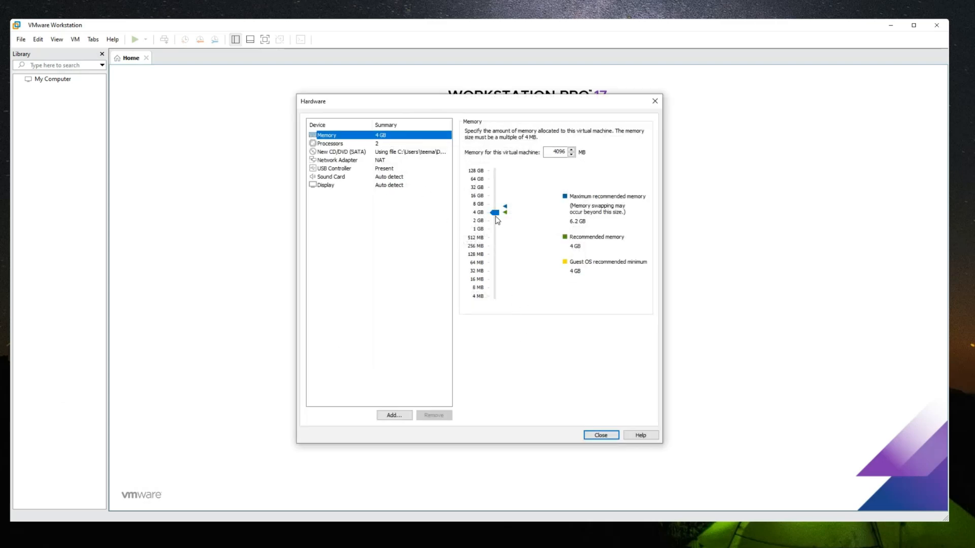
left_click_drag(497, 216, 500, 211)
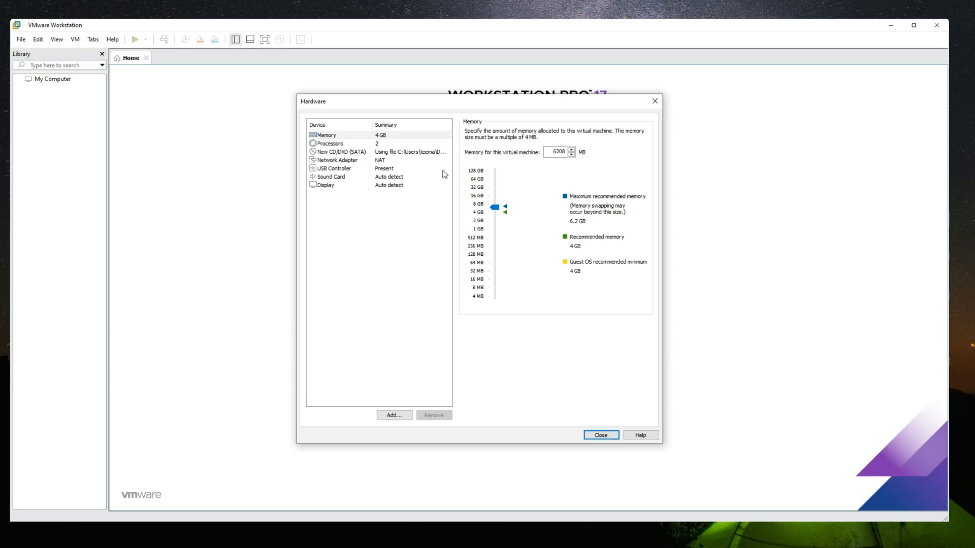
left_click(380, 144)
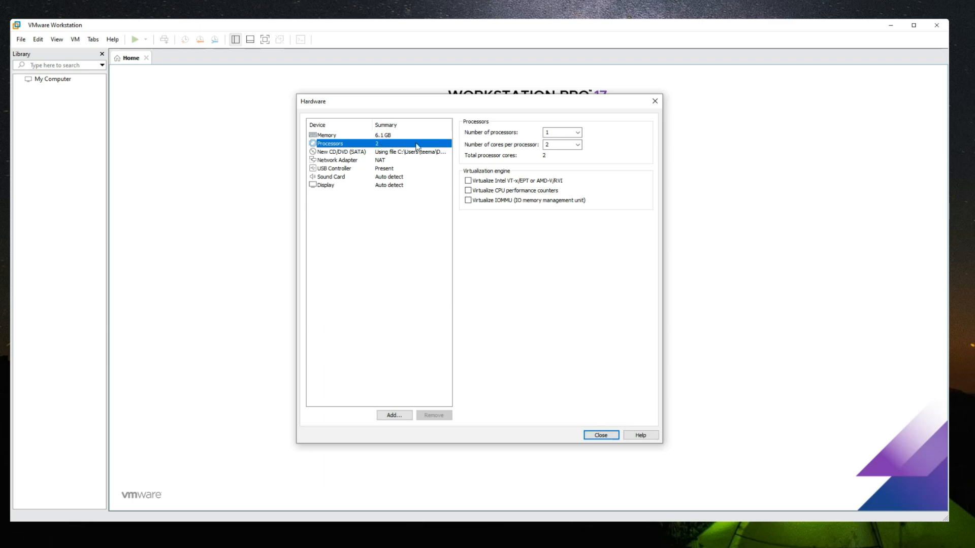
left_click(579, 133)
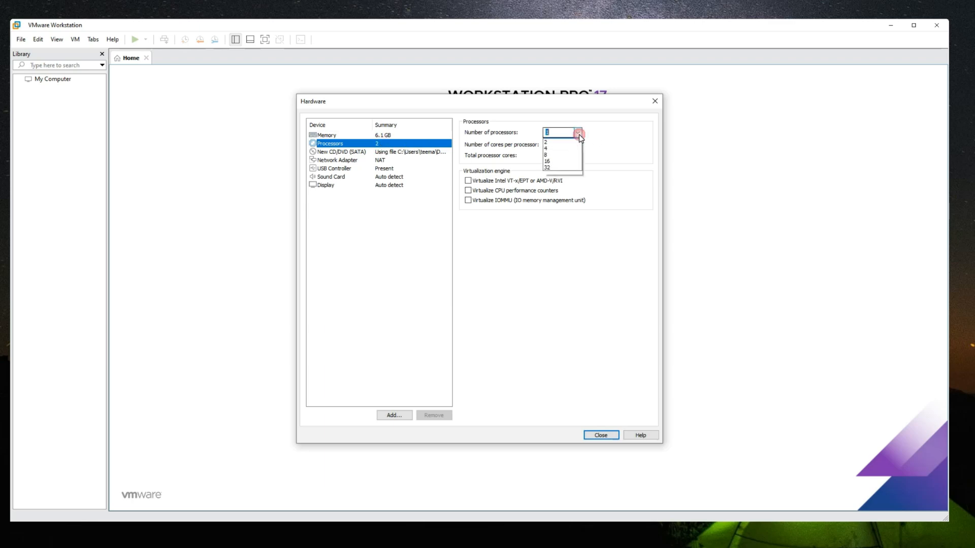
left_click(580, 138)
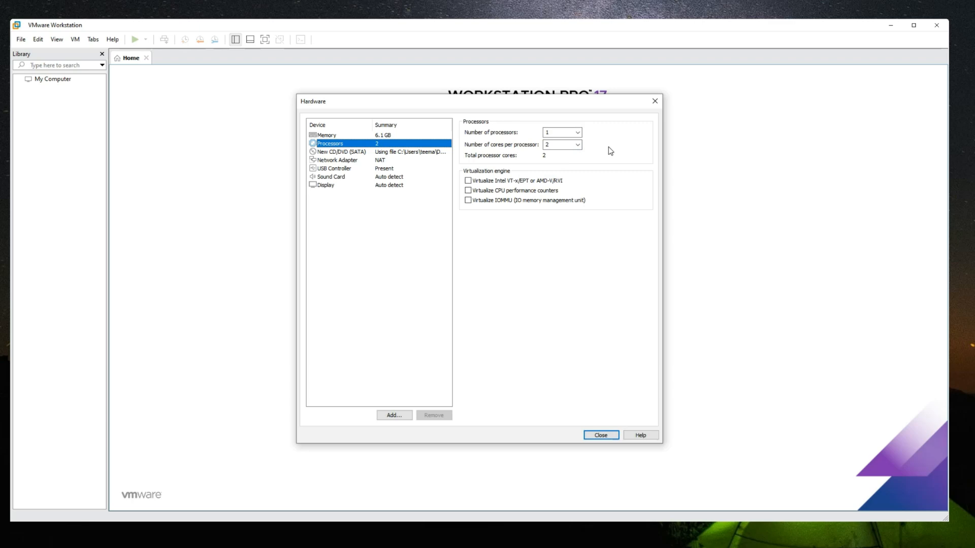
Check the host CPU's core and logical processor counts in Task Manager, then close it
key("ctrl+shift+Escape")
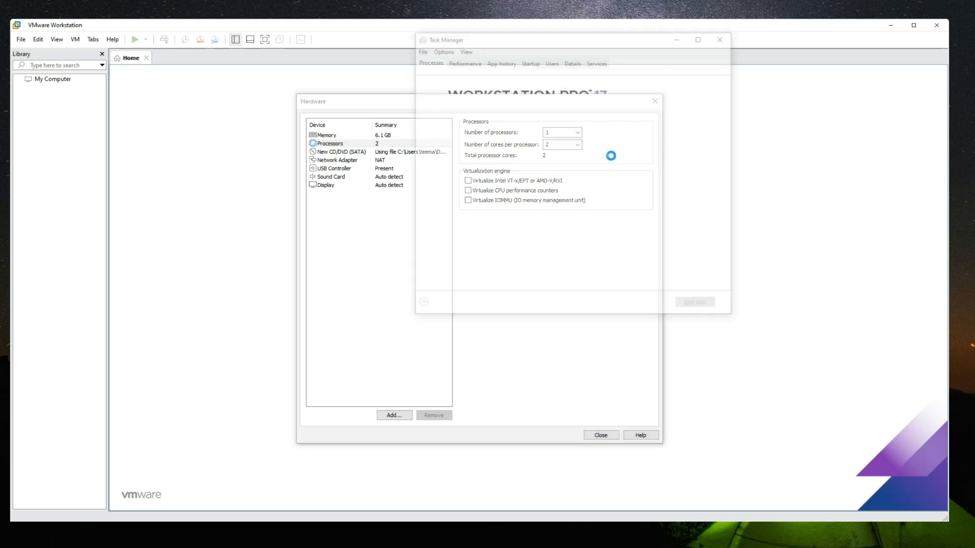
left_click(467, 64)
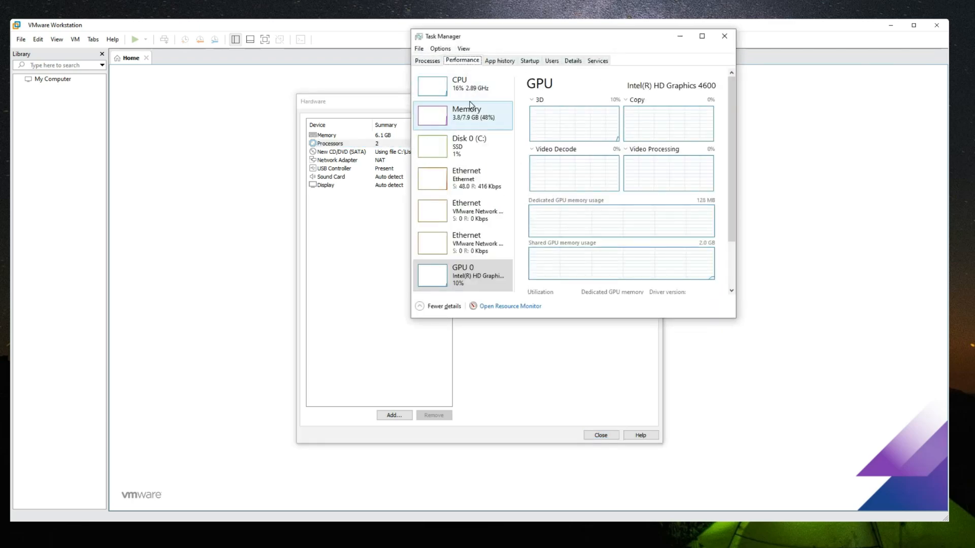
left_click(459, 85)
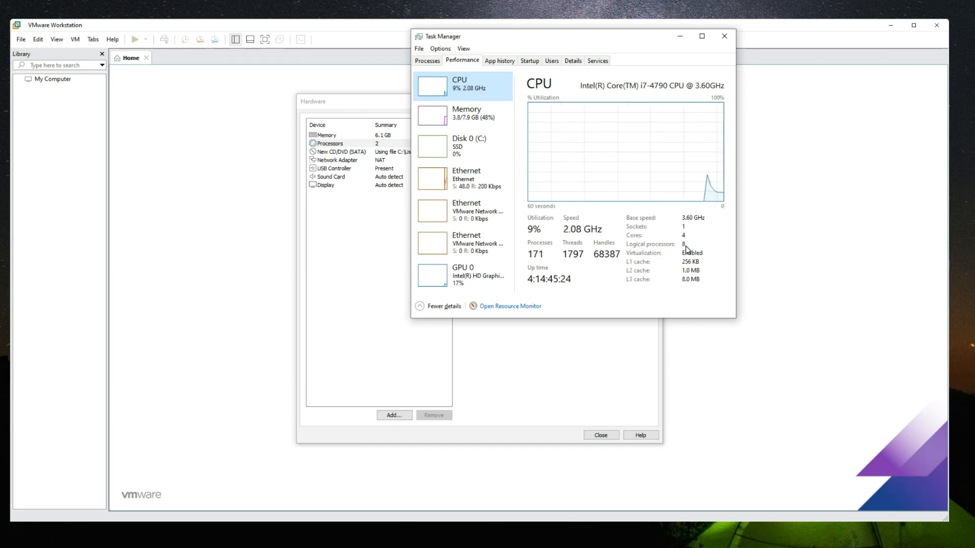
left_click(725, 36)
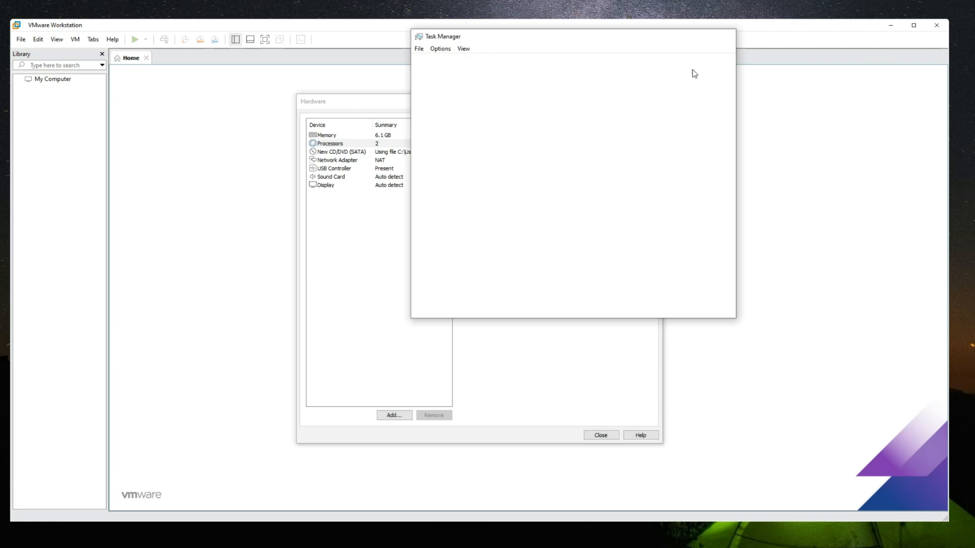
Keep 2 cores per processor, close the hardware settings, and finish creating the virtual machine
left_click(578, 146)
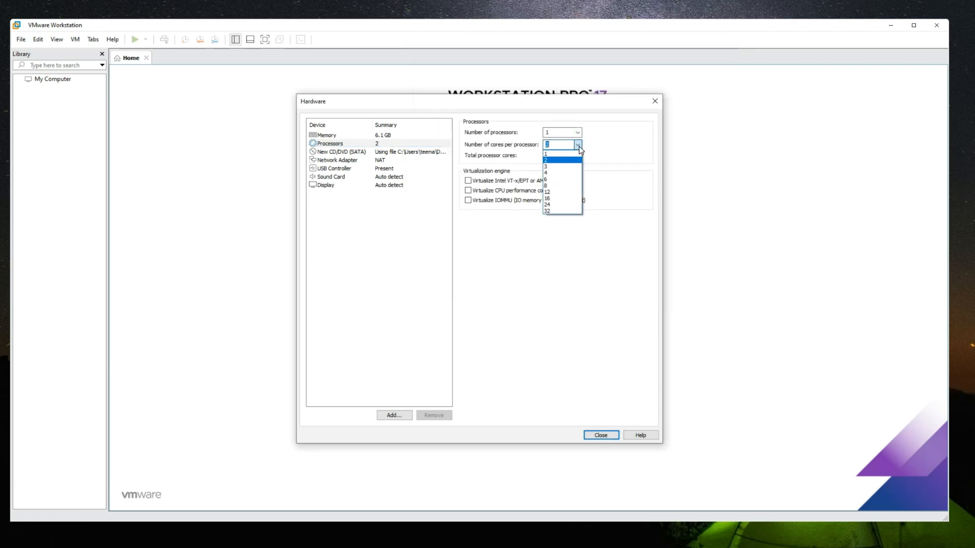
left_click(579, 146)
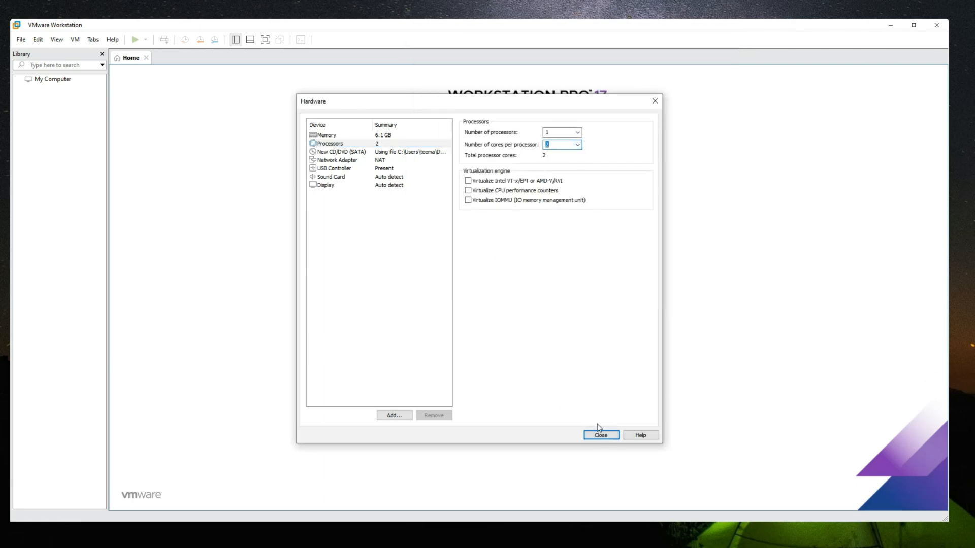
left_click(603, 435)
left_click(523, 365)
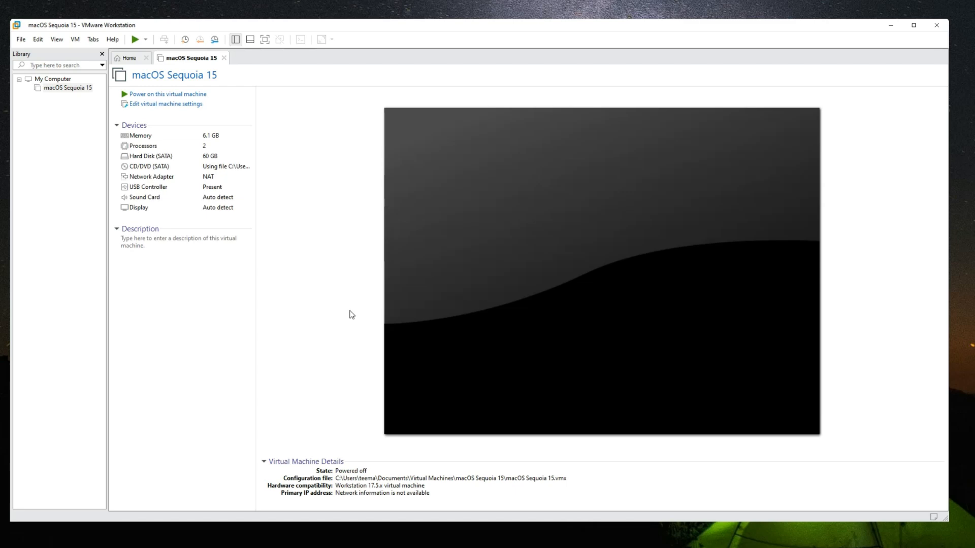
Power on the macOS Sequoia 15 virtual machine and continue into macOS Recovery with English as the language
left_click(193, 96)
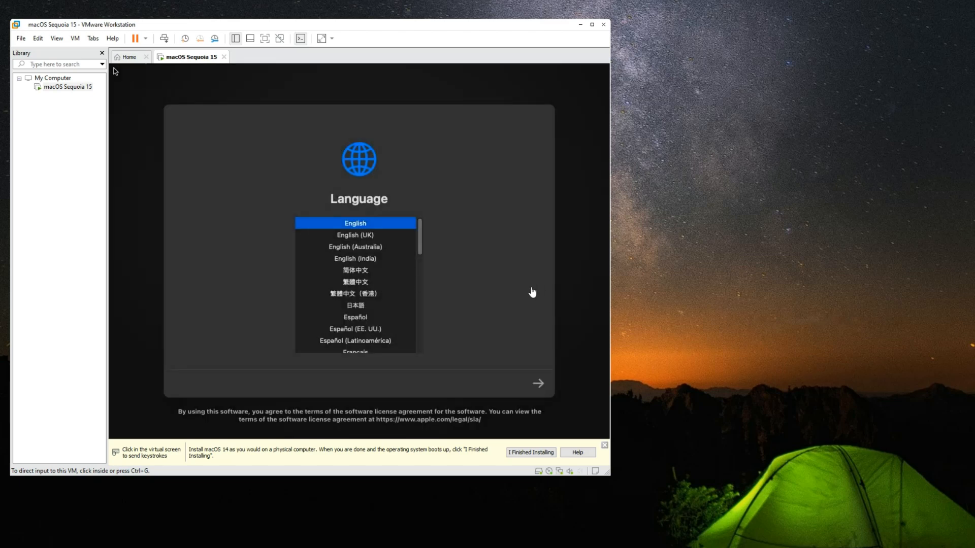
left_click(528, 291)
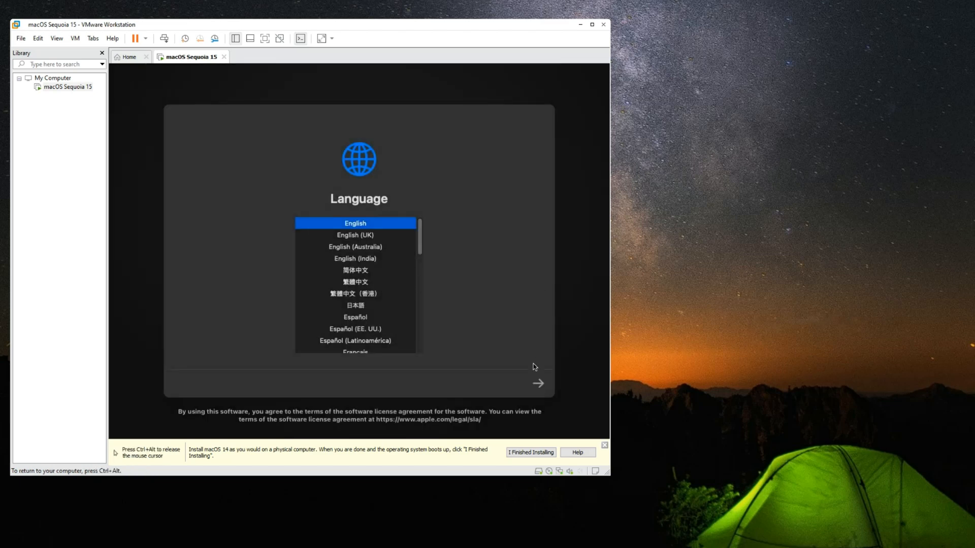
left_click(539, 385)
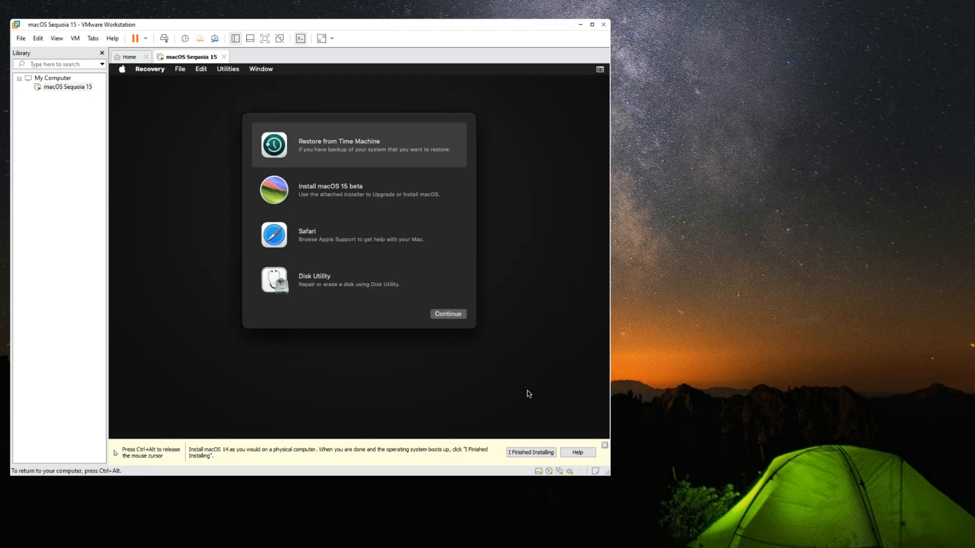
In Disk Utility, erase the VMware Virtual SATA Hard Drive Media as "macOS 15" with APFS and GUID Partition Map, then close it
left_click(371, 281)
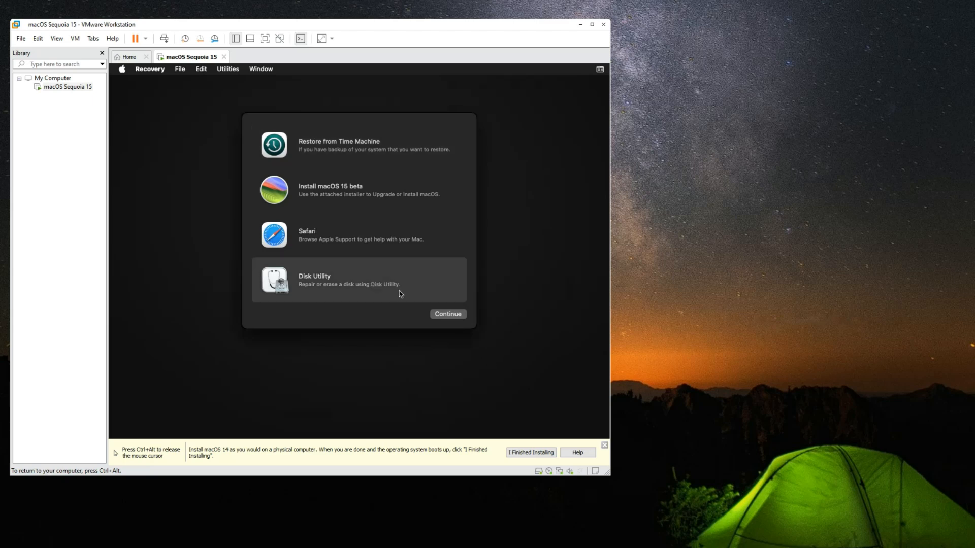
left_click(431, 317)
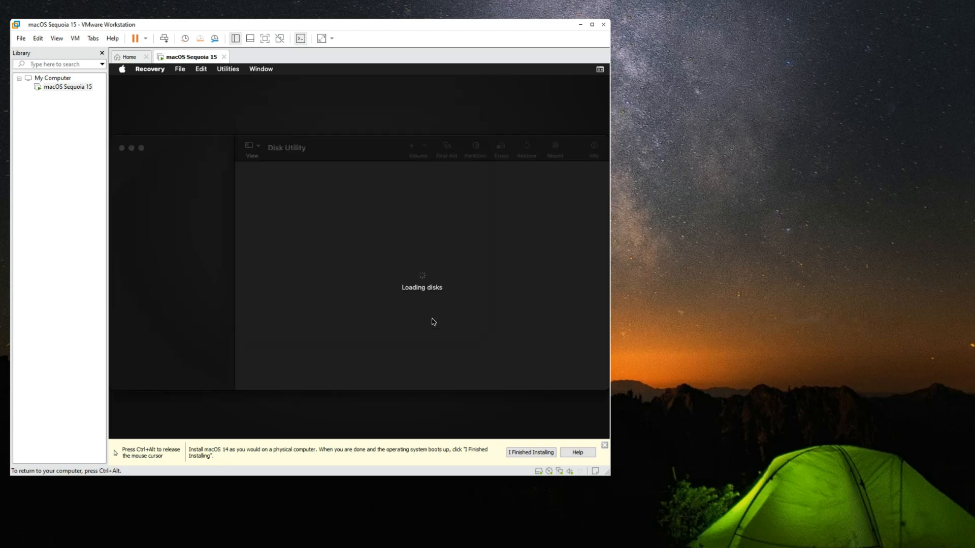
left_click(186, 177)
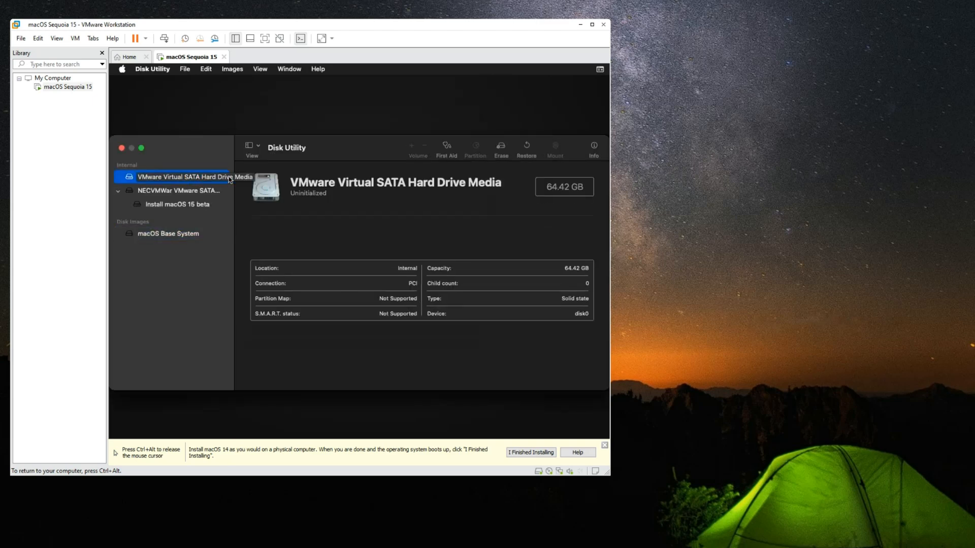
left_click(501, 147)
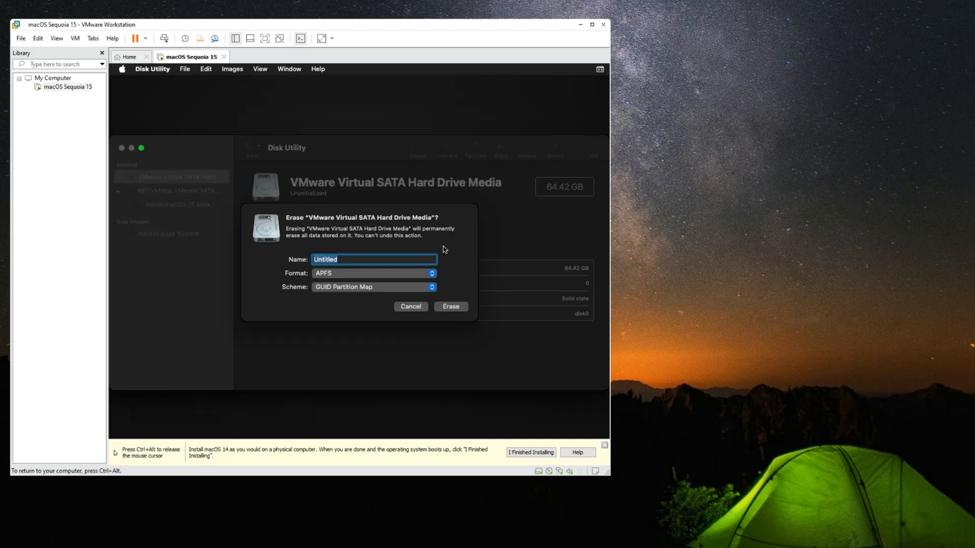
type("macOS 15")
left_click(450, 308)
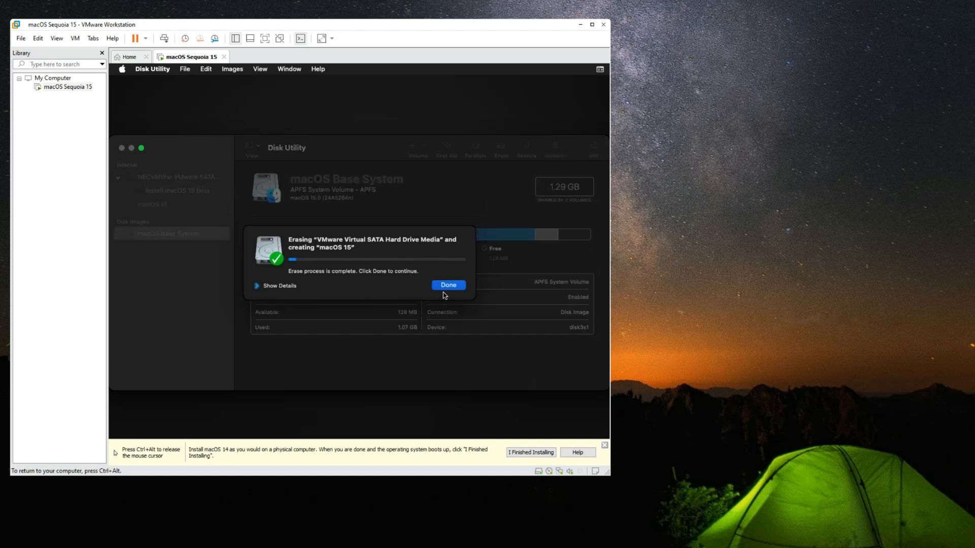
left_click(449, 284)
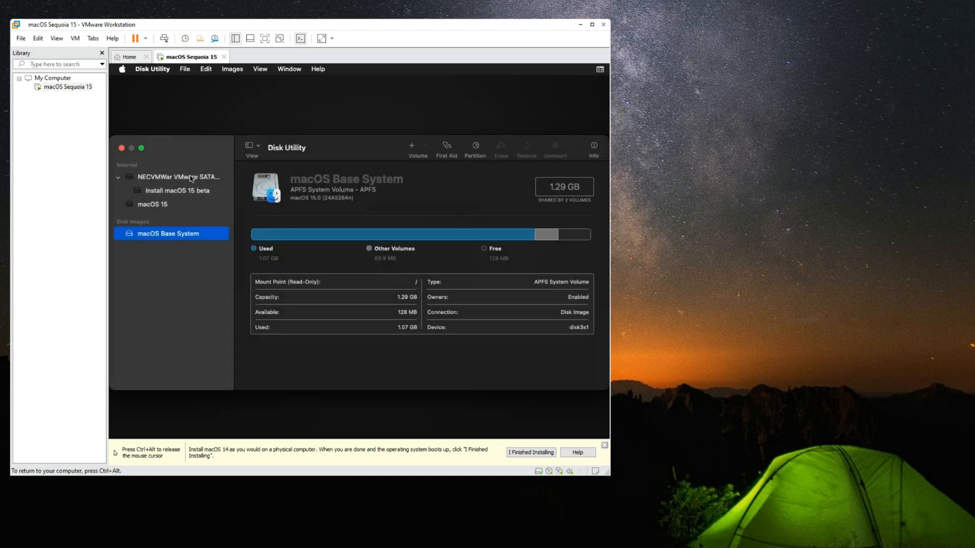
left_click(121, 148)
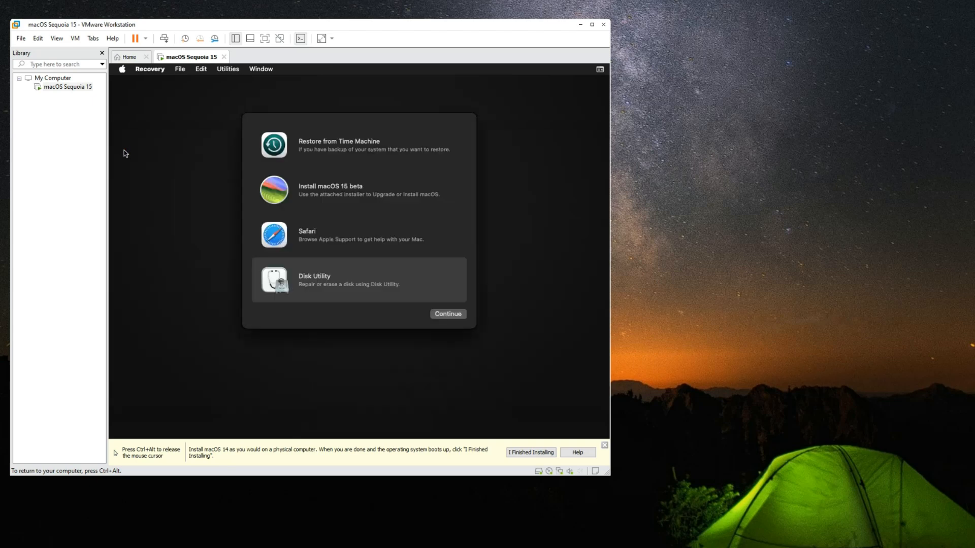
Start the macOS 15 beta installer, agree to the license terms, and install onto the macOS 15 disk
left_click(344, 191)
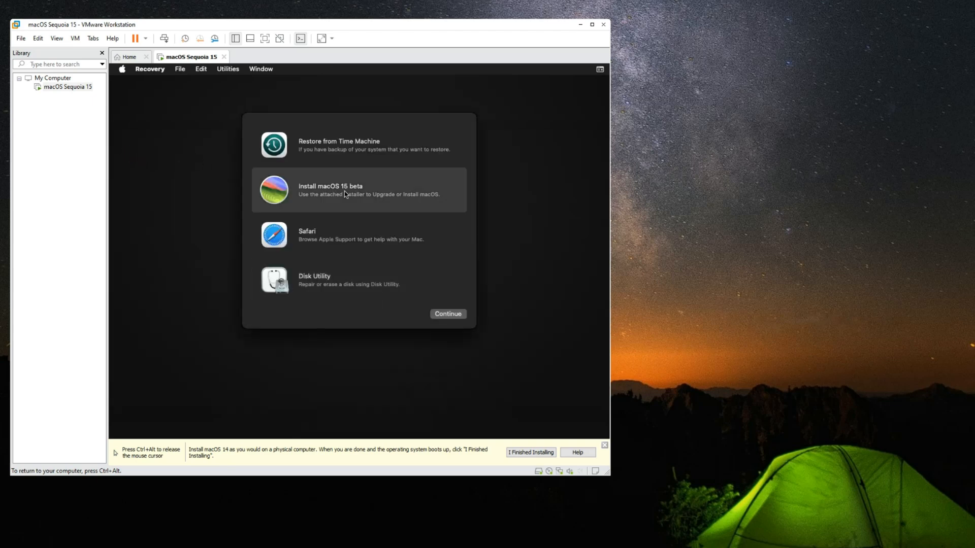
left_click(446, 315)
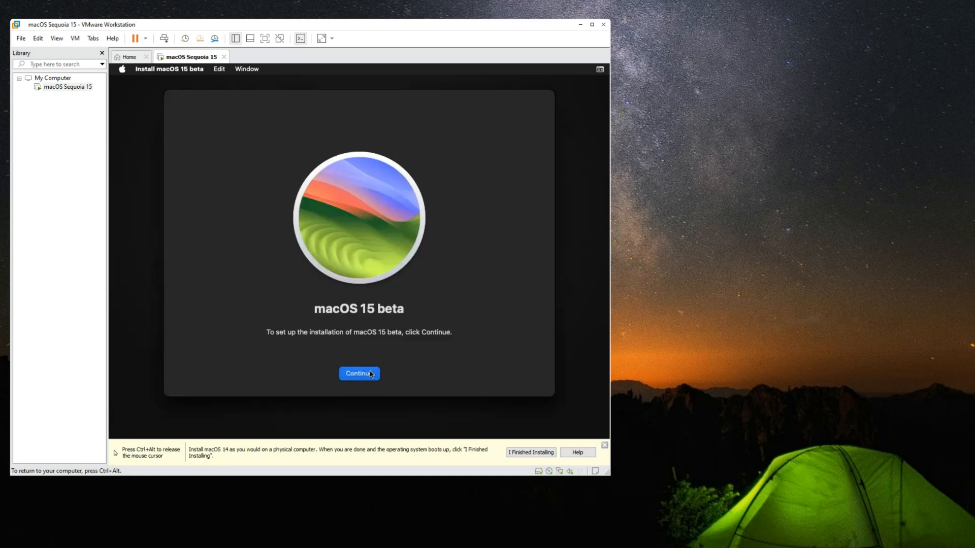
left_click(371, 375)
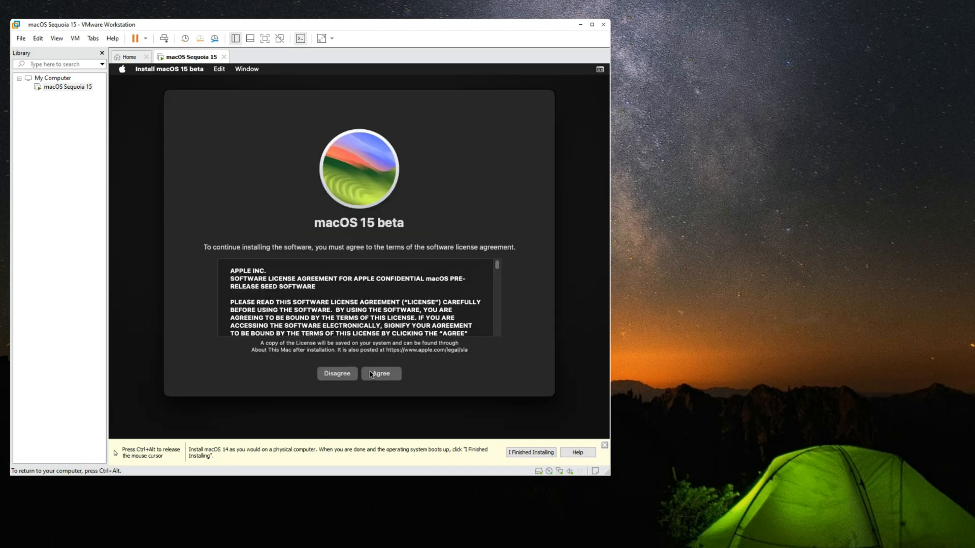
left_click(371, 375)
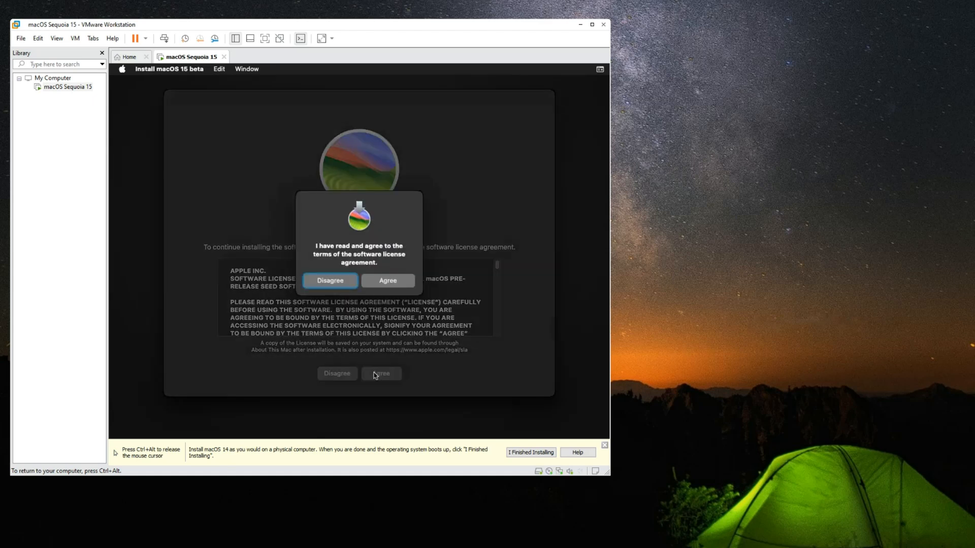
left_click(374, 285)
left_click(354, 305)
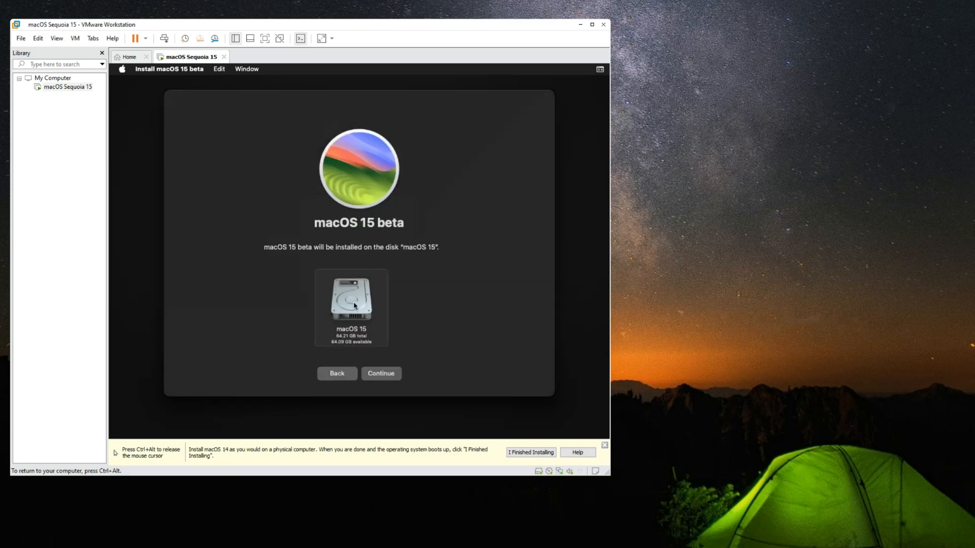
left_click(382, 374)
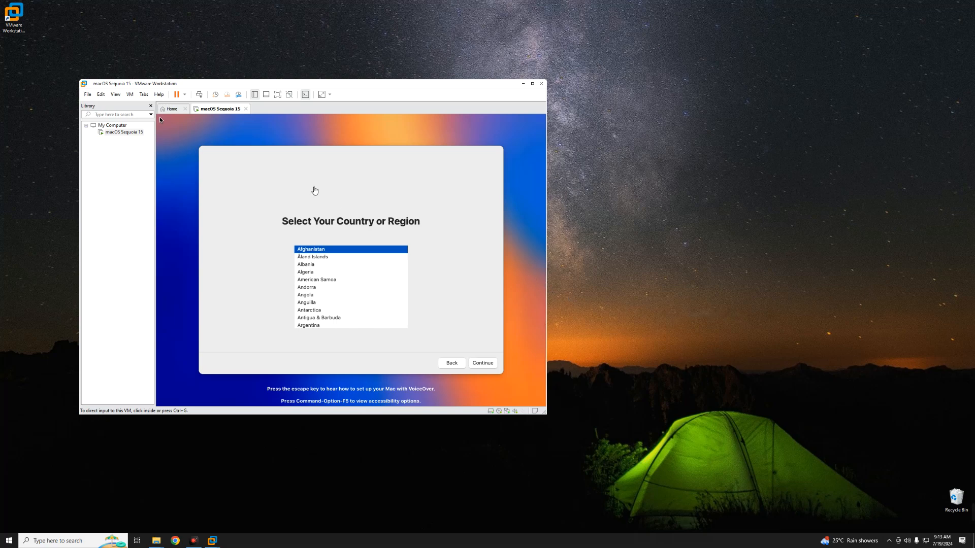
Hide the VMware library sidebar and move the virtual machine window toward the middle of the desktop
left_click(149, 106)
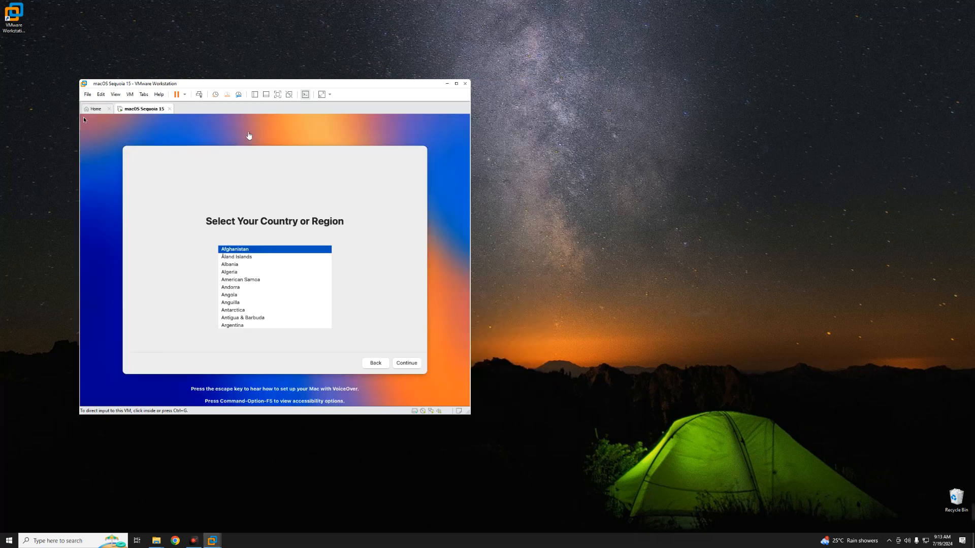
left_click_drag(265, 84, 414, 92)
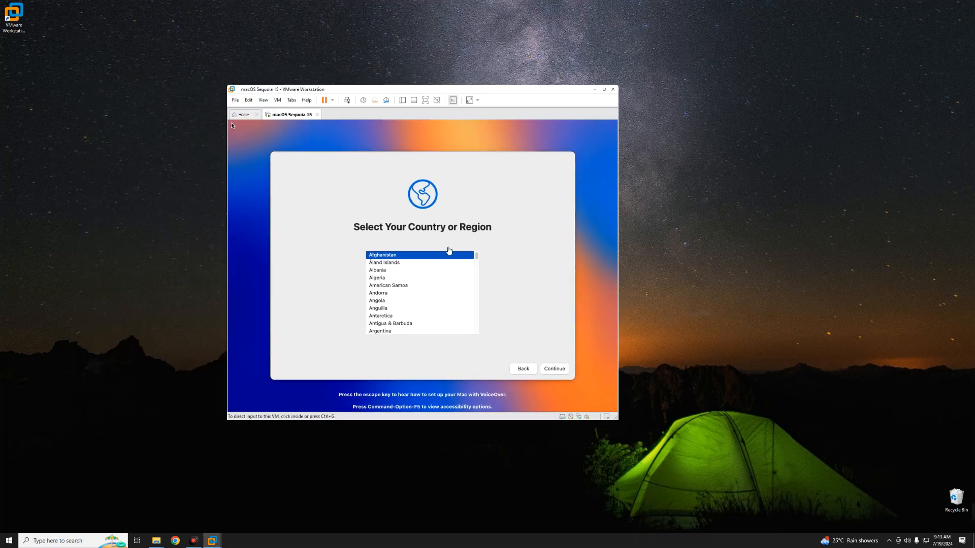
Select Namibia as the country or region and accept the default written and spoken language settings
left_click(491, 254)
key("n")
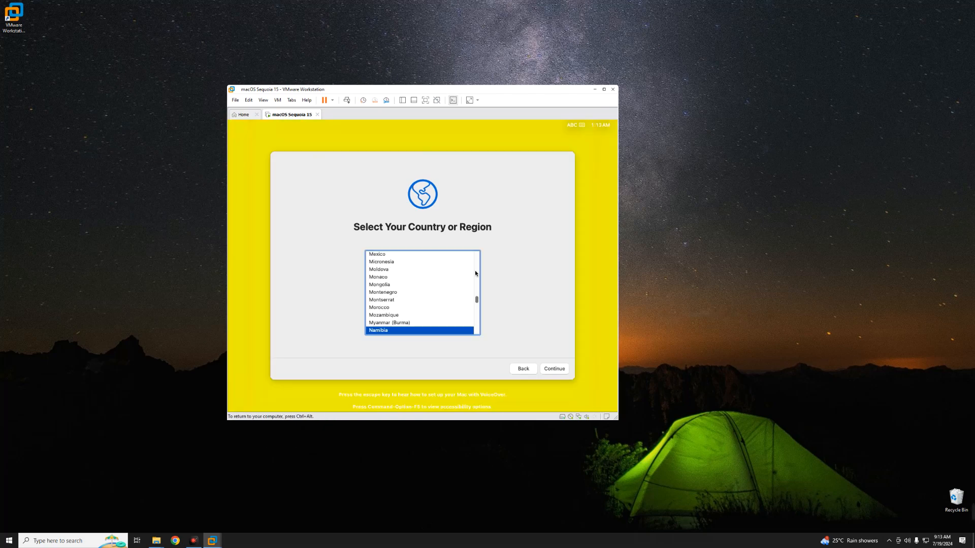
left_click(547, 371)
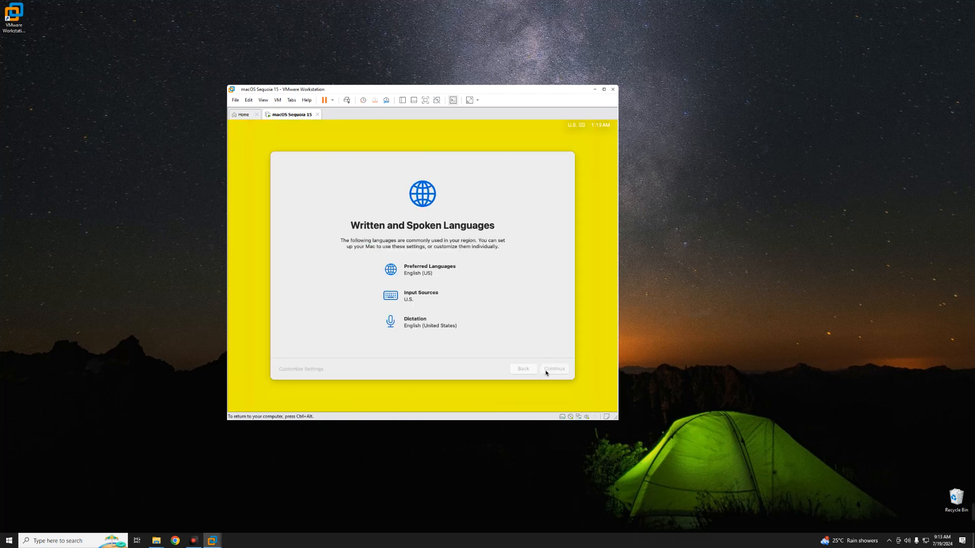
left_click(552, 369)
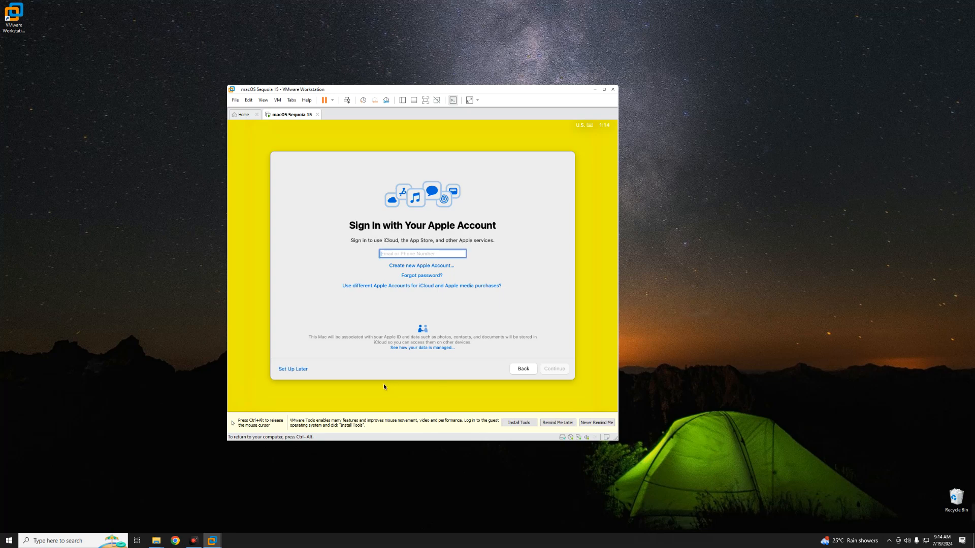
Postpone the Apple Account sign-in and agree to the macOS terms and conditions
left_click(302, 371)
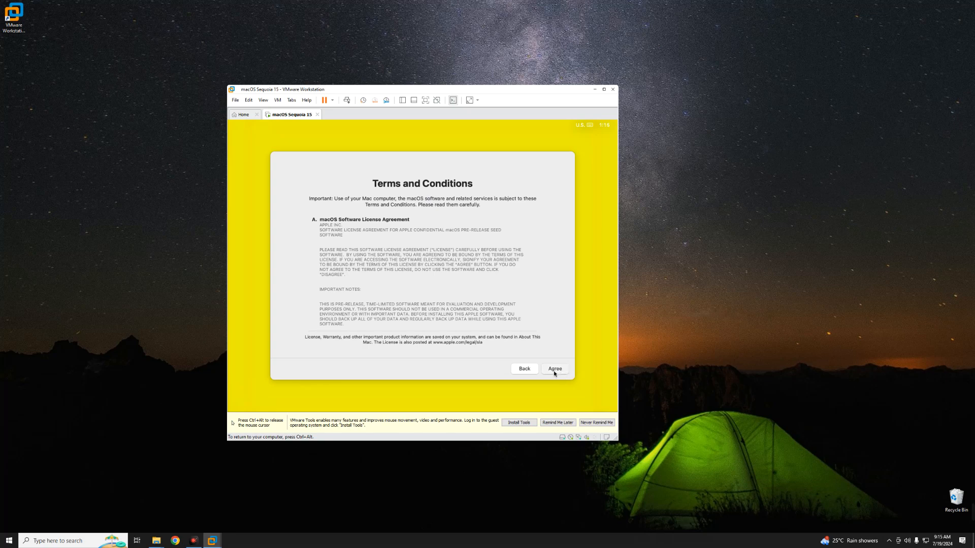
left_click(555, 371)
left_click(446, 296)
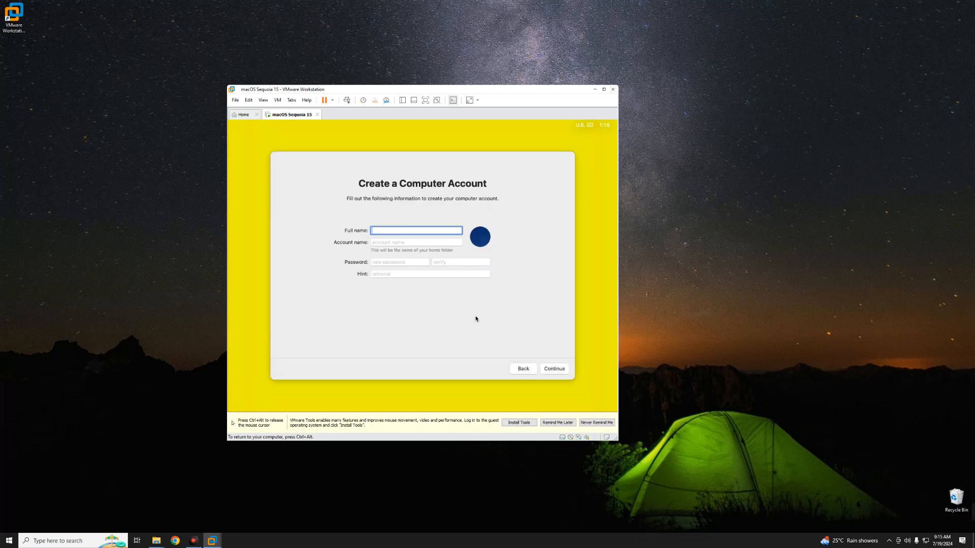
Continue past the computer account page and keep the Light appearance in the macOS setup
left_click(563, 369)
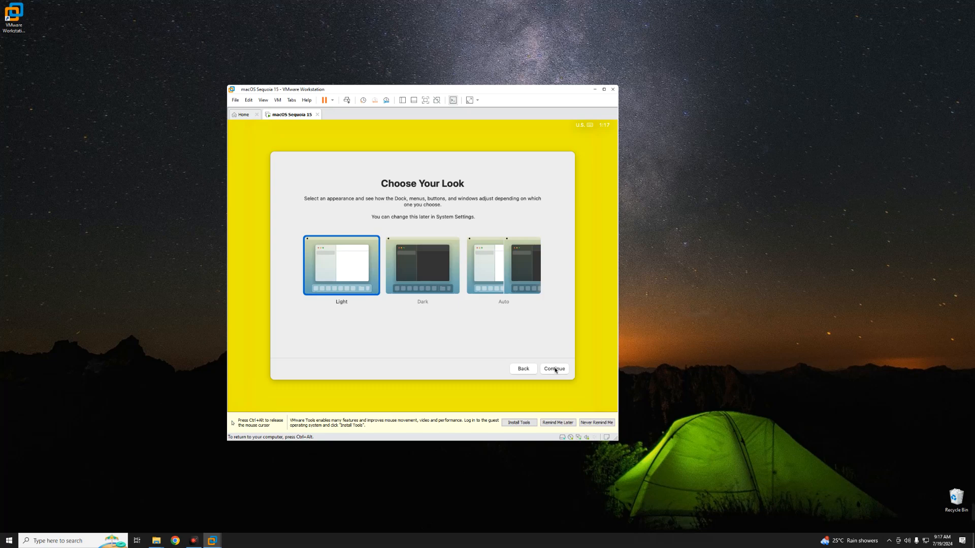
left_click(555, 369)
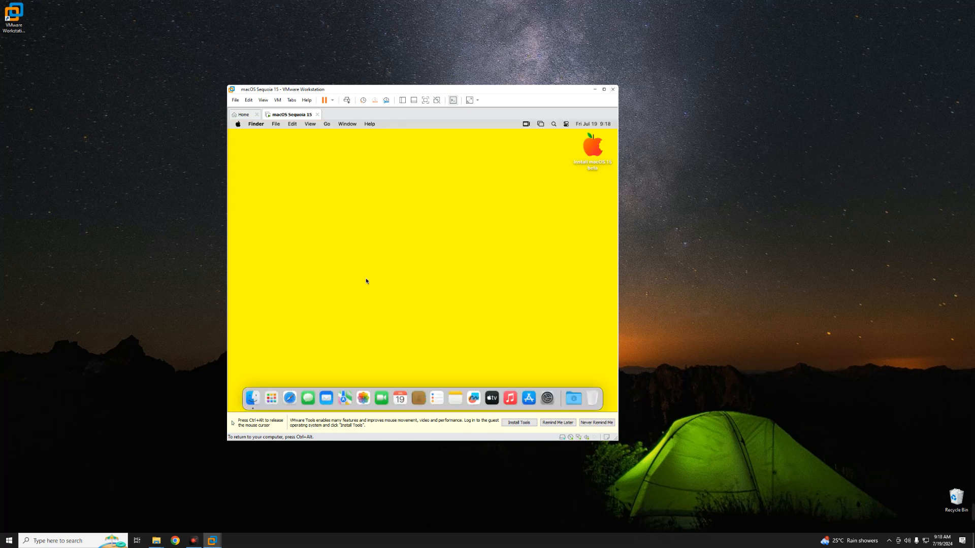
Open About This Mac and examine the processor, graphics, memory and startup disk details
left_click(238, 124)
left_click(239, 135)
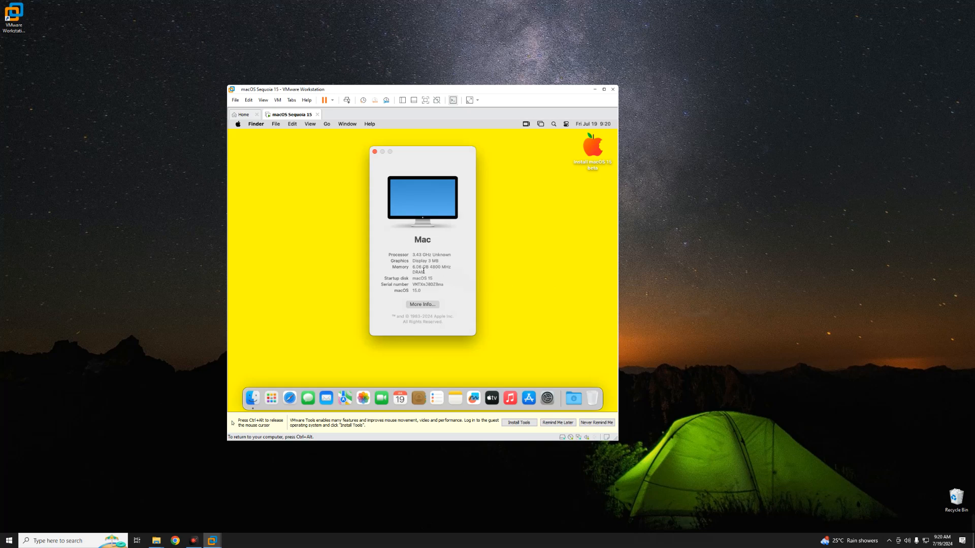
left_click_drag(414, 262, 438, 261)
left_click(421, 256)
left_click_drag(437, 260, 446, 262)
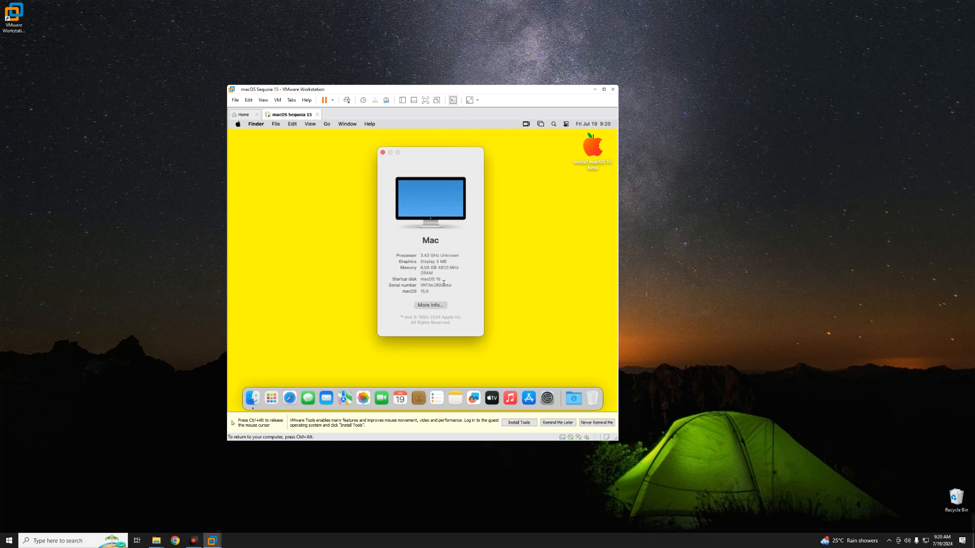
double_click(441, 286)
left_click(442, 262)
left_click(445, 263)
Release the cursor from the virtual machine and try to install VMware Tools through VMware Workstation
key("ctrl+alt")
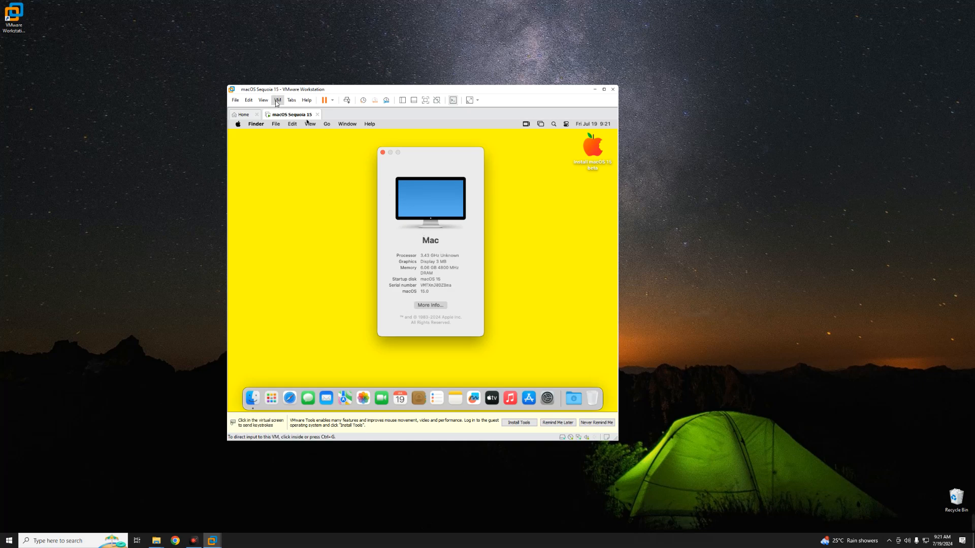
left_click(278, 101)
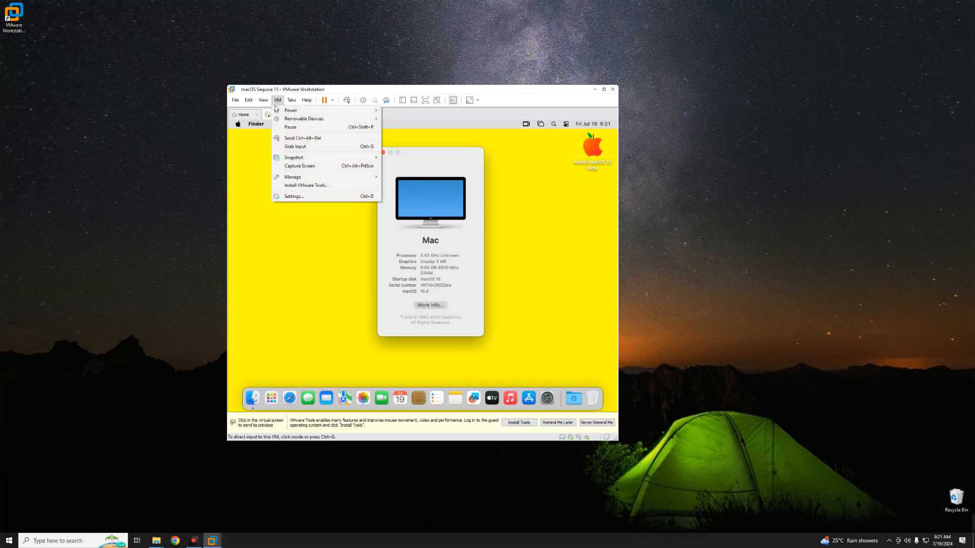
left_click(305, 186)
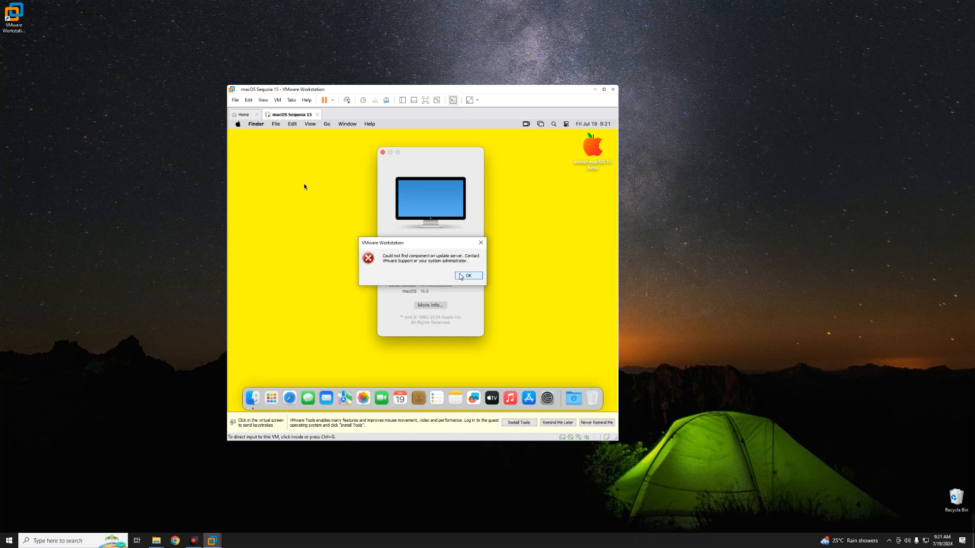
left_click(461, 276)
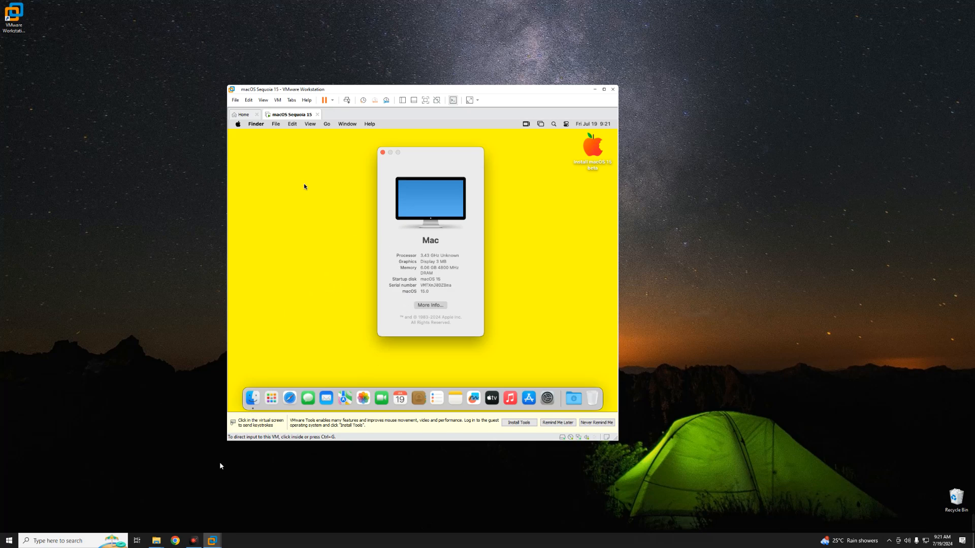
Switch to Chrome and download VMware Tools from the VMware Tools Darwin ISO page on etechbox.com
left_click(175, 540)
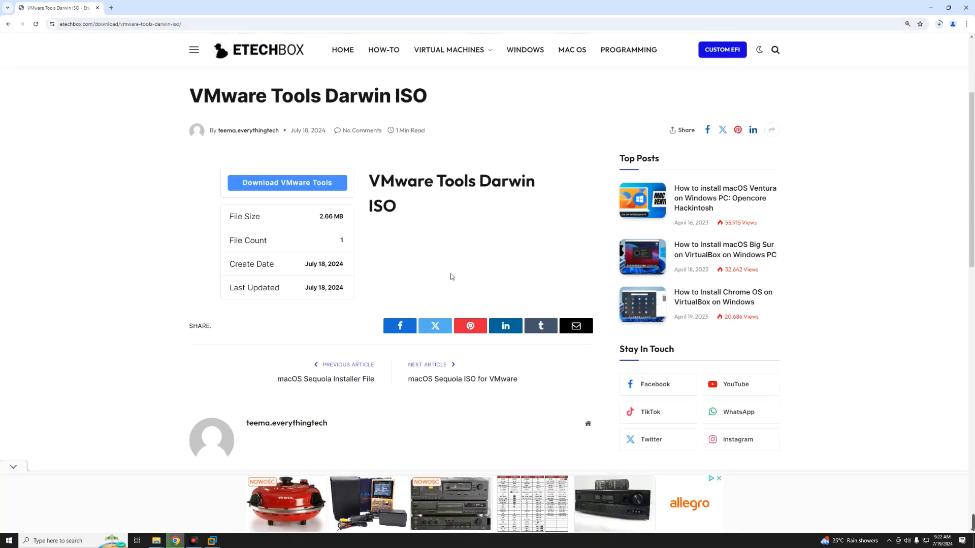
left_click(305, 183)
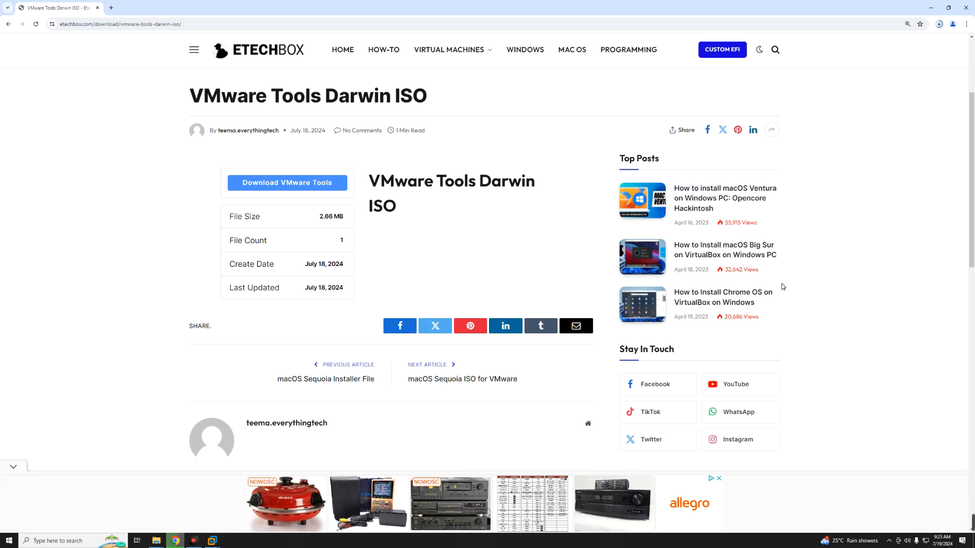
Search Google for gen smbios, open the corpnewt/GenSMBIOS repository on GitHub and download it as a ZIP
key("ctrl+t")
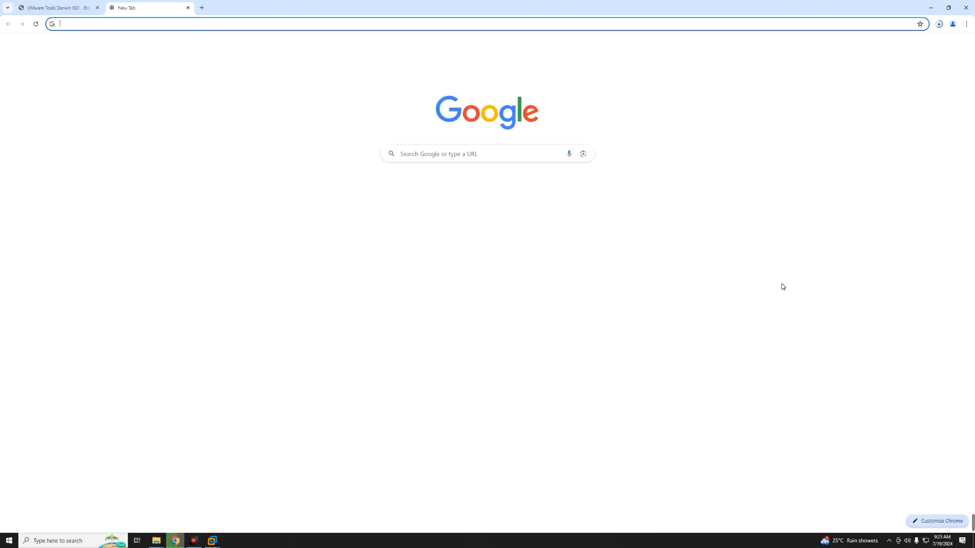
type("gen sm")
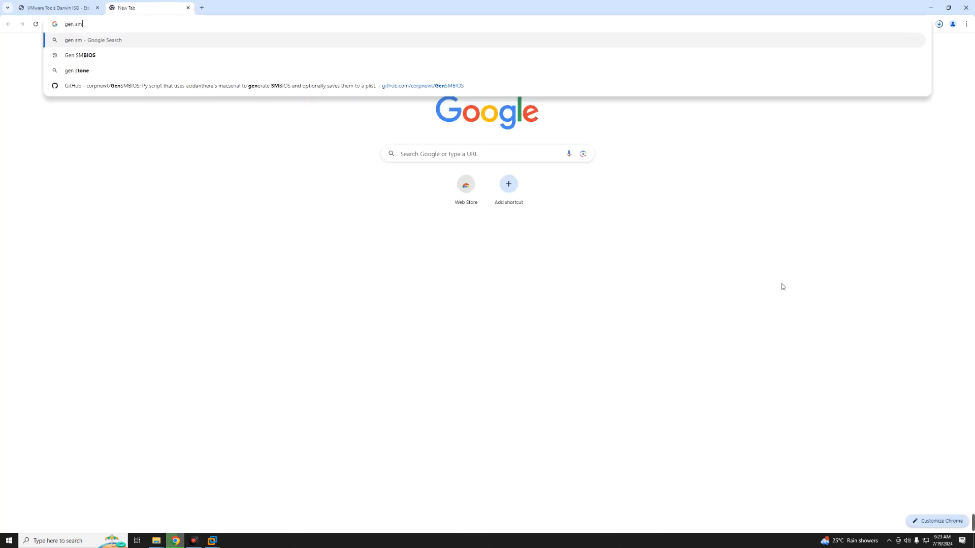
type("bios")
key("Return")
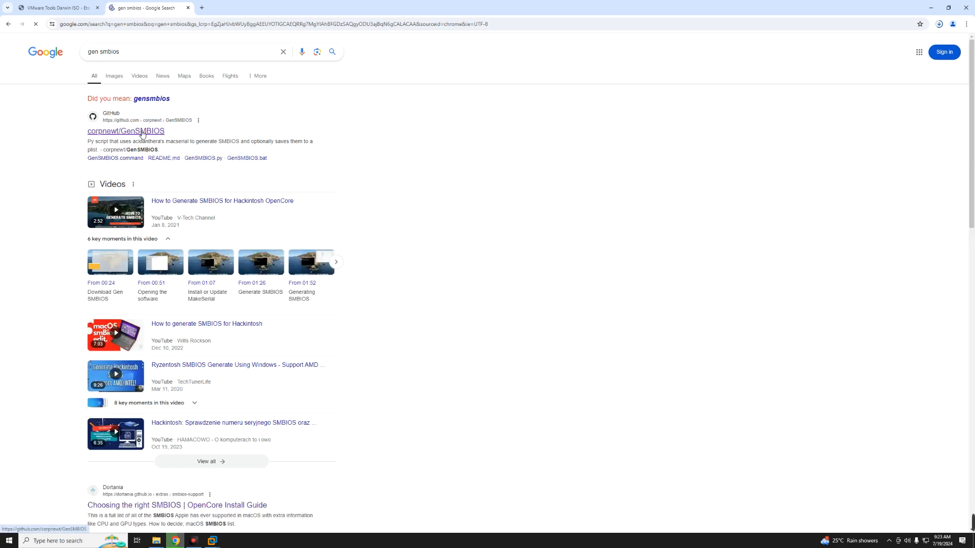
left_click(142, 133)
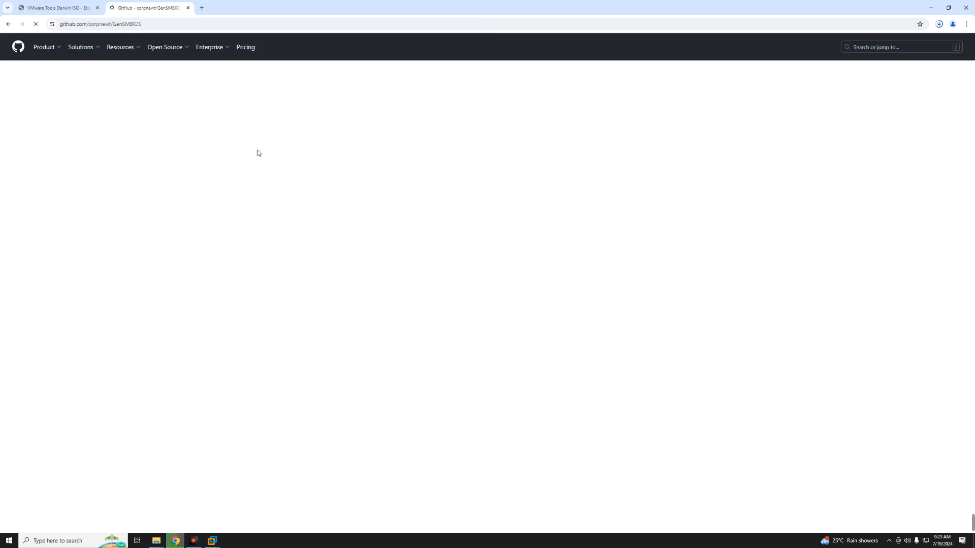
left_click(591, 118)
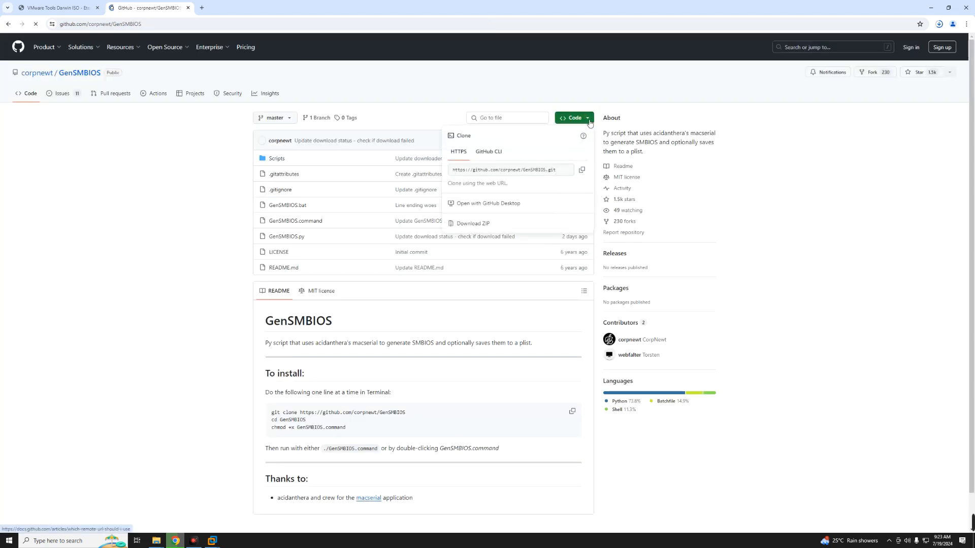
left_click(493, 225)
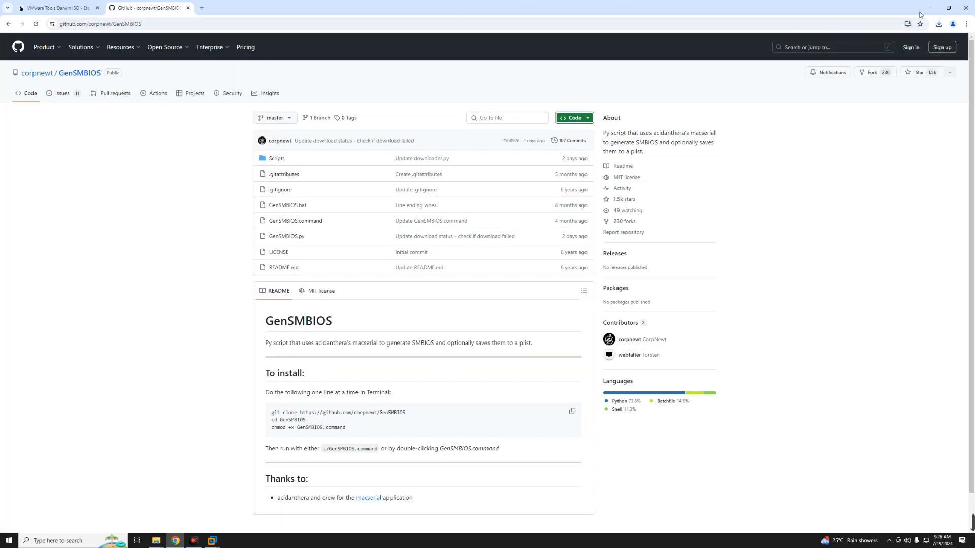
Switch to the Downloads folder in File Explorer and extract the darwin archive into its own folder
left_click(864, 127)
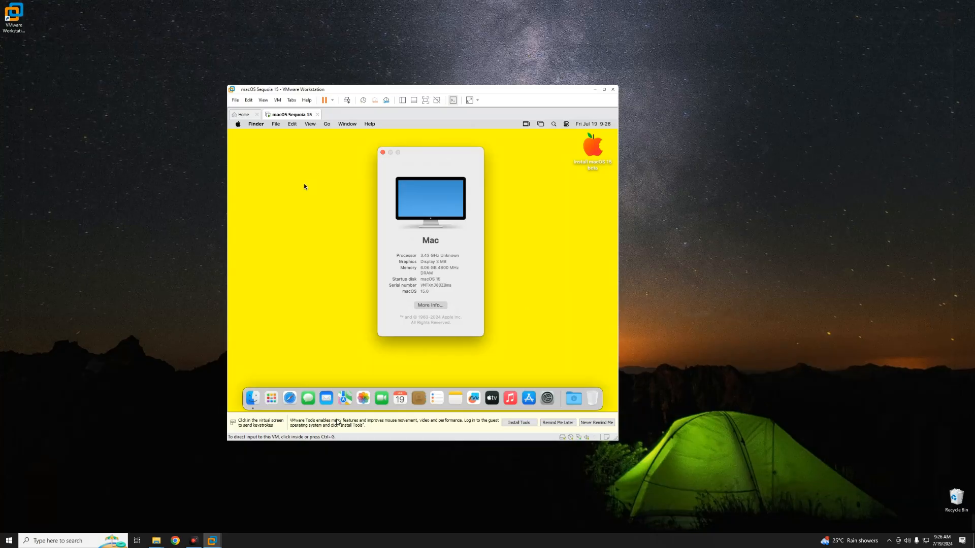
mouse_move(159, 540)
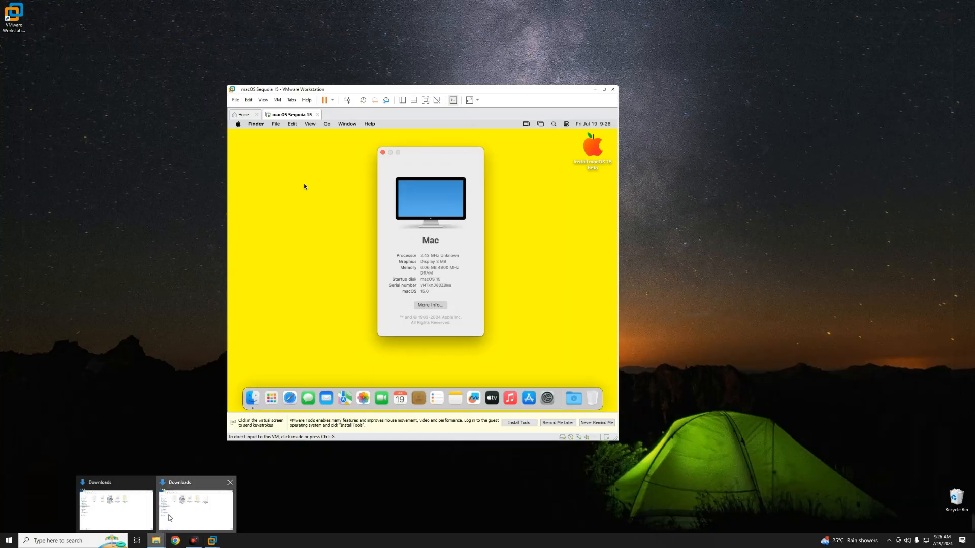
left_click(169, 518)
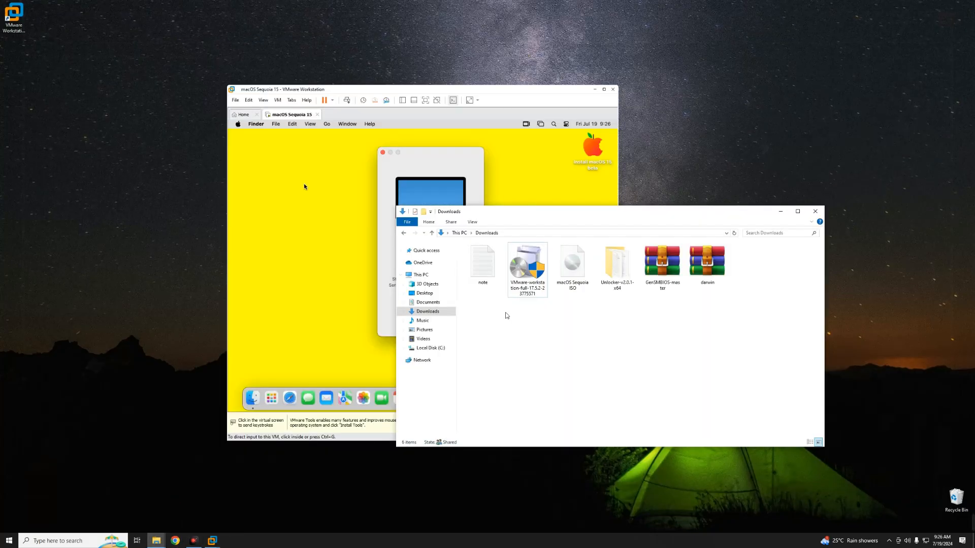
left_click(661, 265)
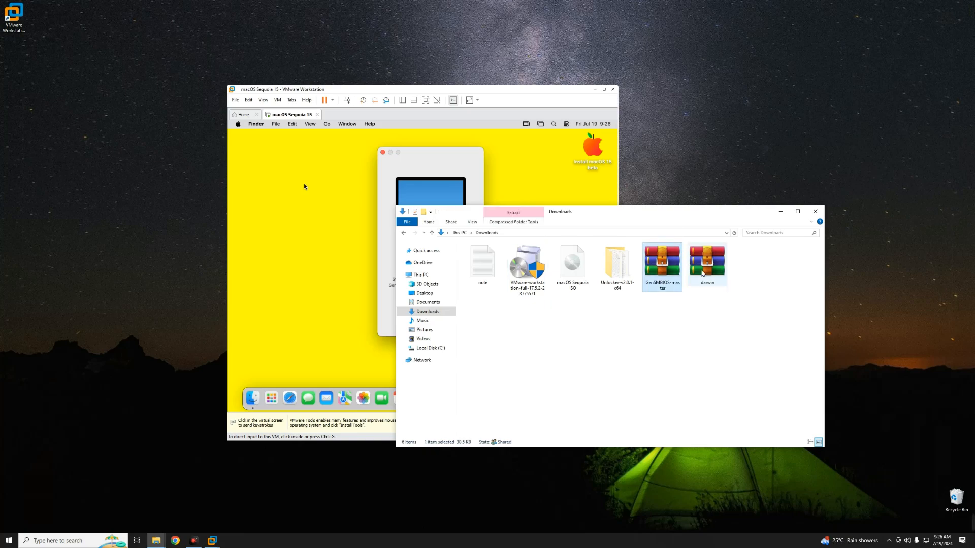
left_click(702, 273)
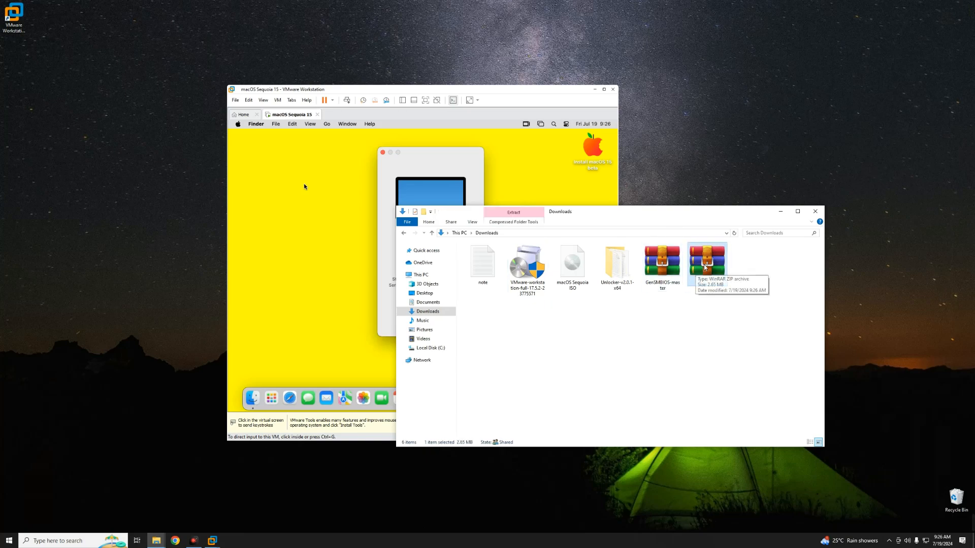
double_click(708, 267)
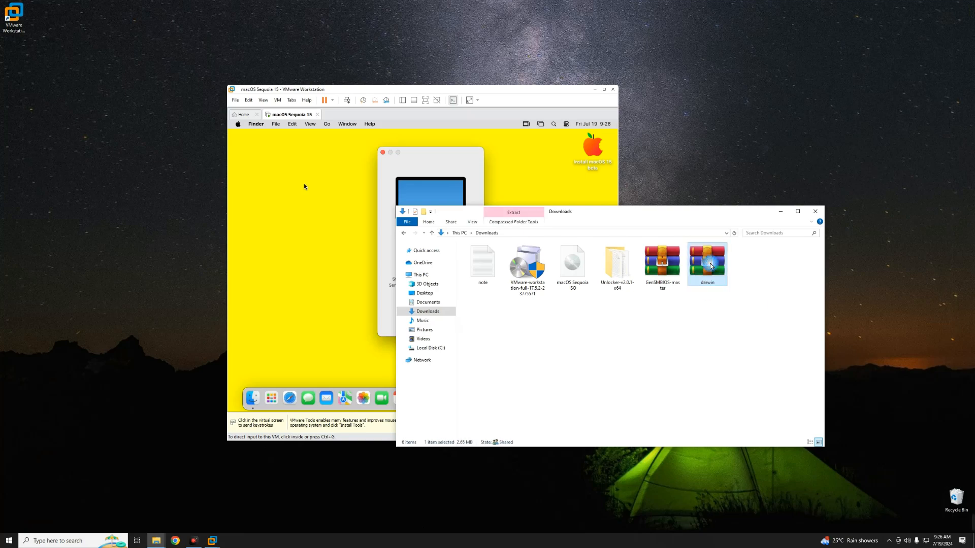
right_click(710, 266)
left_click(726, 286)
key("Return")
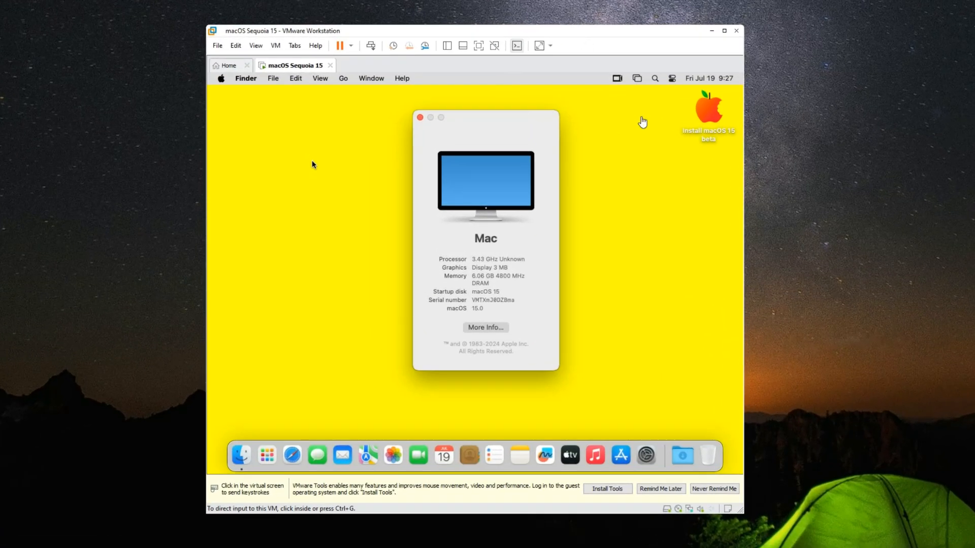
Eject the "Install macOS 15 beta" disk from the macOS desktop in the virtual machine
left_click(311, 164)
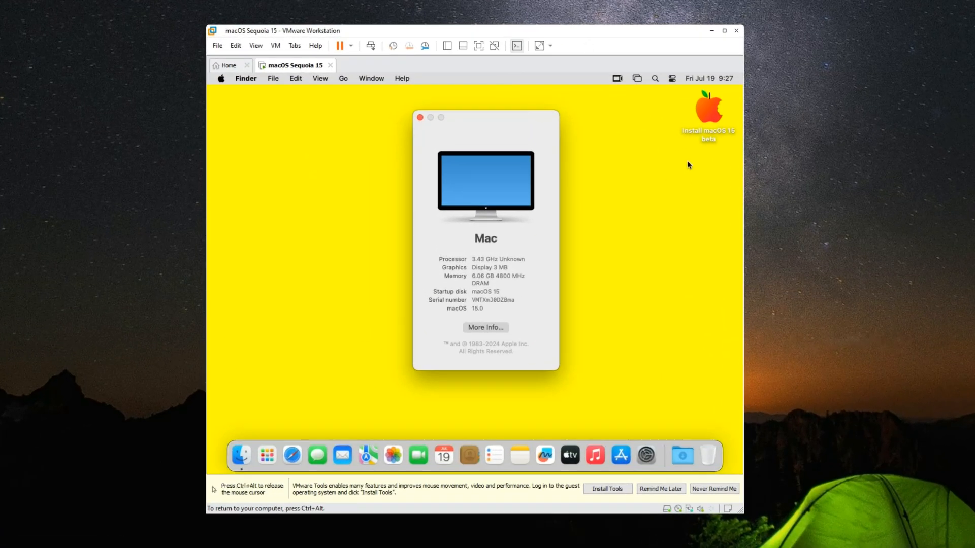
right_click(705, 111)
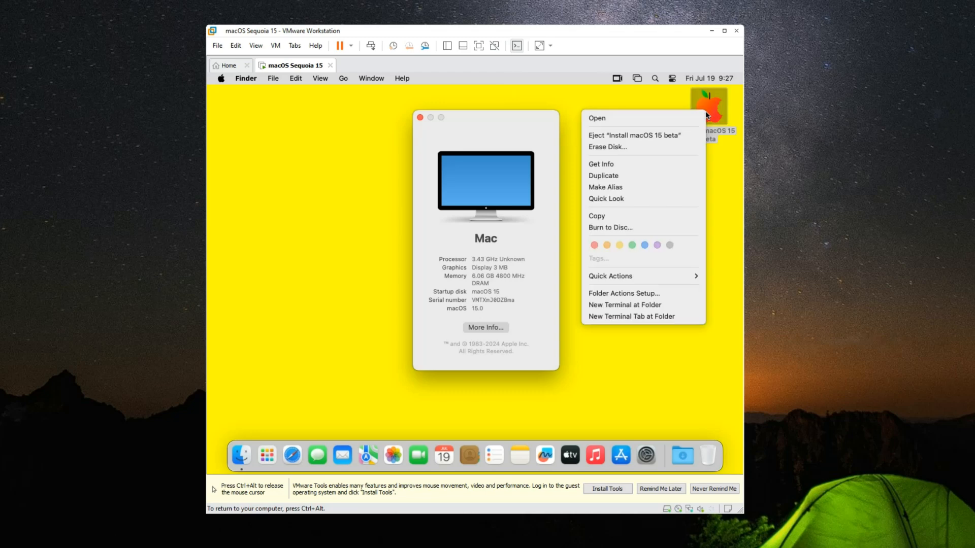
left_click(681, 135)
Release the cursor and set the virtual CD/DVD (SATA) drive to use darwin.iso from the darwin folder in Downloads
key("ctrl+alt")
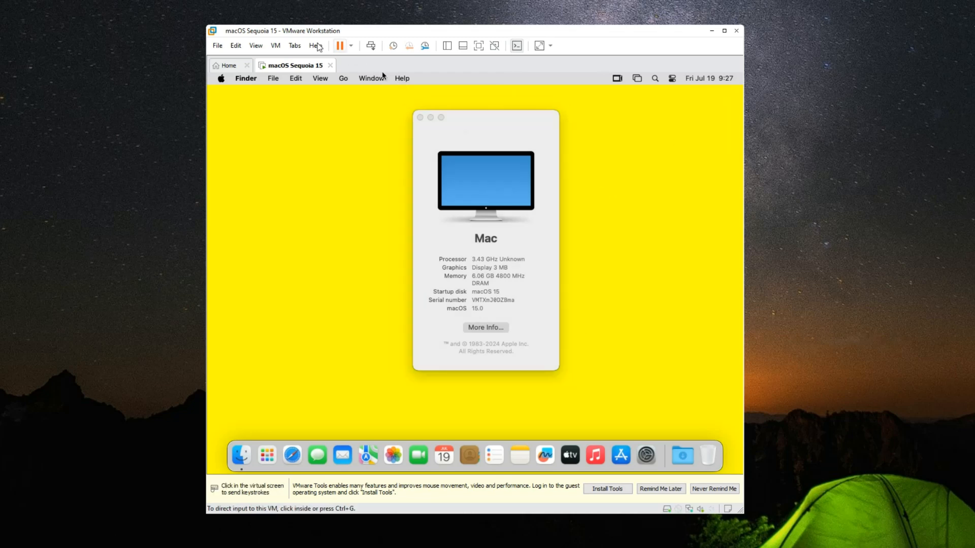
left_click(276, 45)
mouse_move(290, 71)
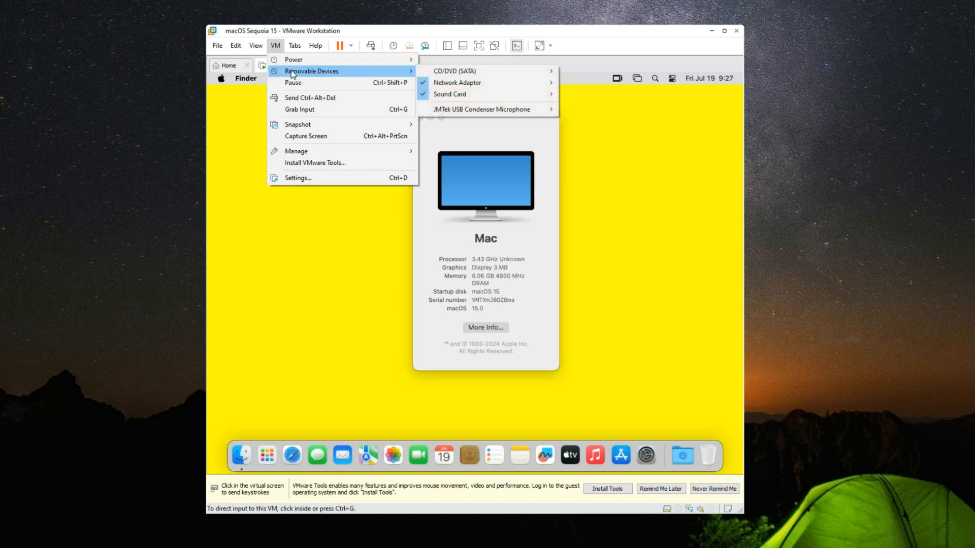
mouse_move(440, 72)
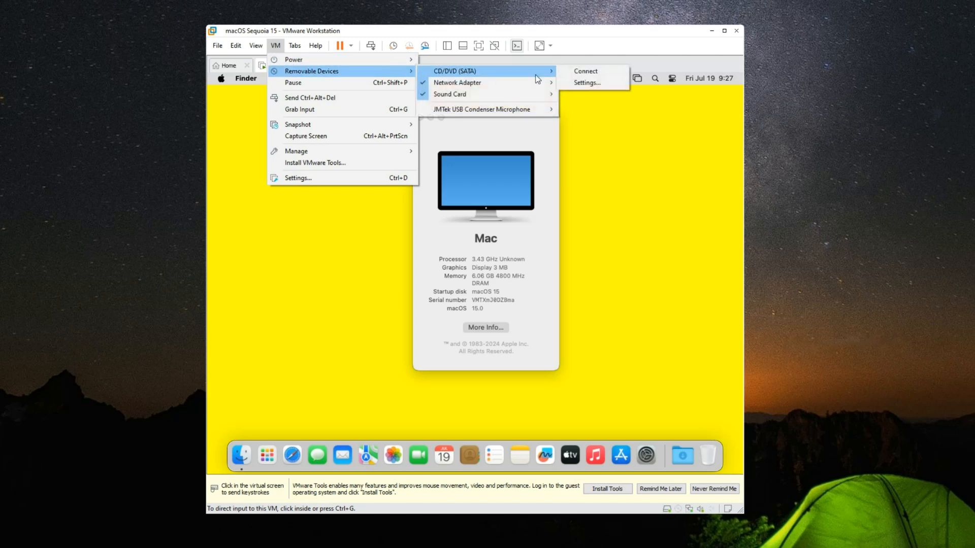
left_click(580, 83)
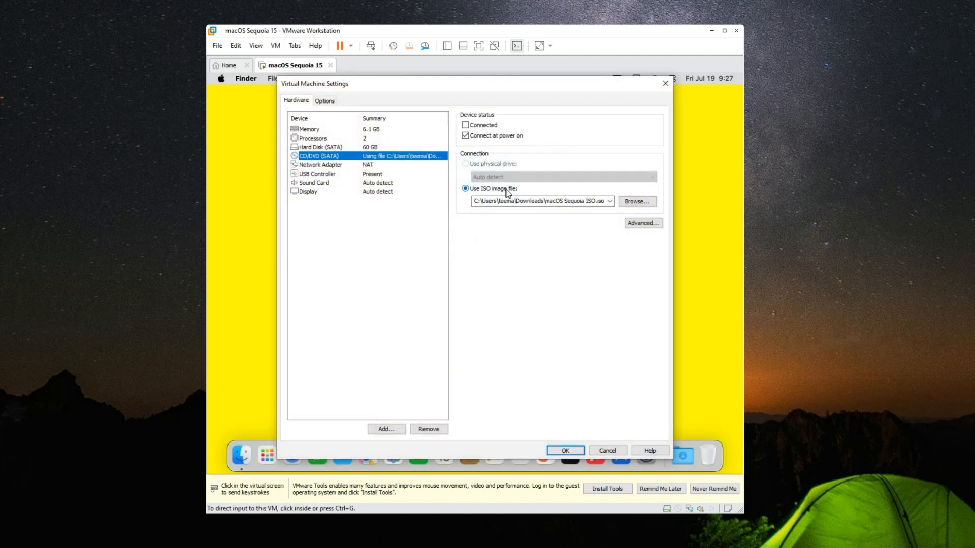
left_click(633, 201)
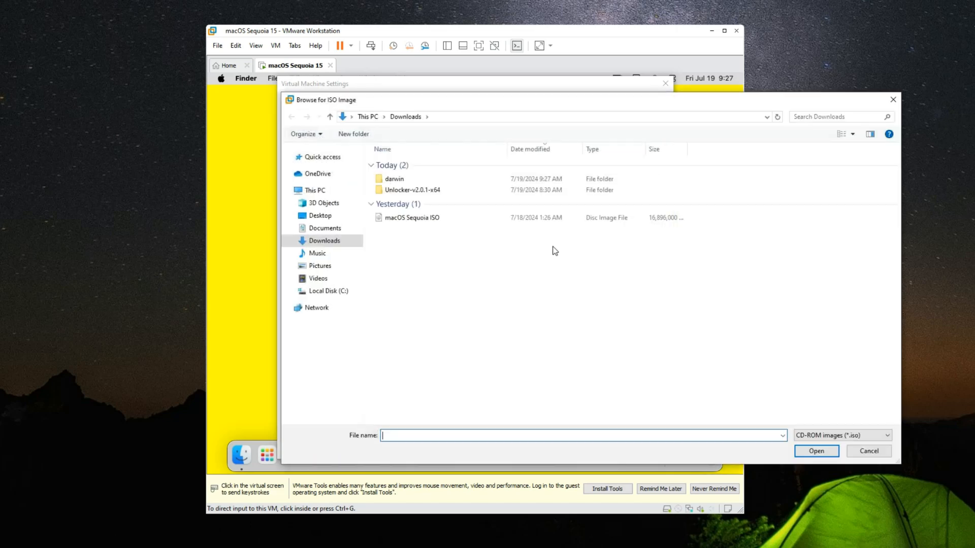
double_click(406, 178)
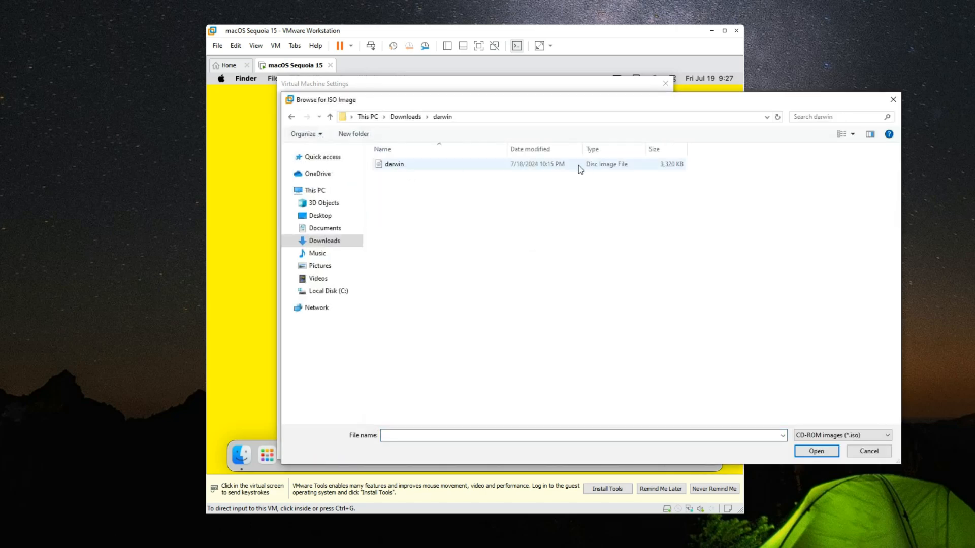
double_click(427, 163)
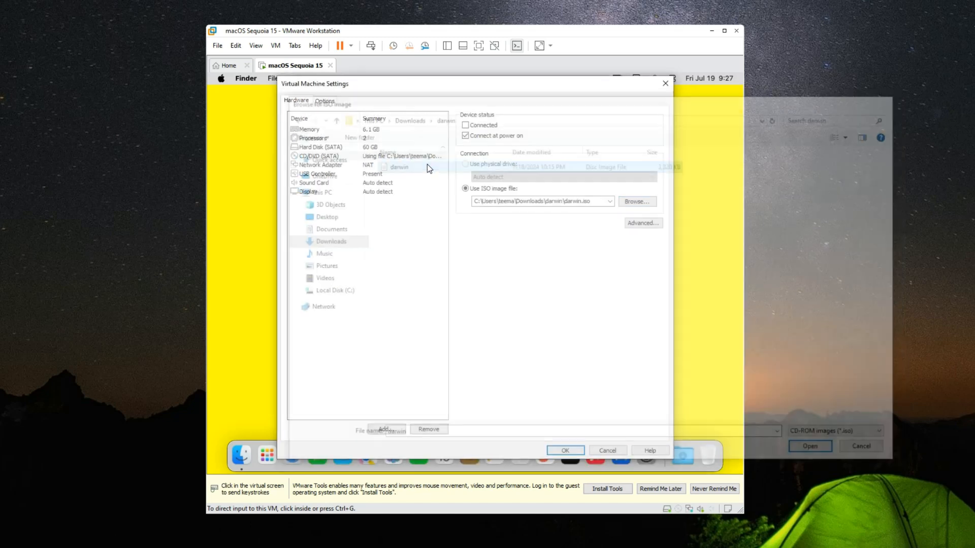
left_click(565, 451)
Connect the CD/DVD (SATA) drive to the running virtual machine
key("ctrl+alt")
left_click(275, 45)
mouse_move(308, 71)
mouse_move(473, 69)
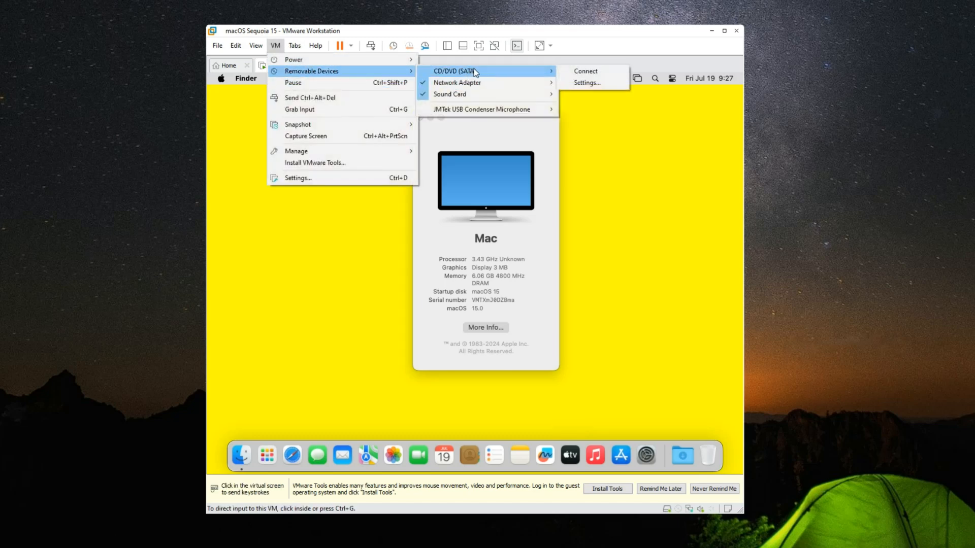
left_click(577, 72)
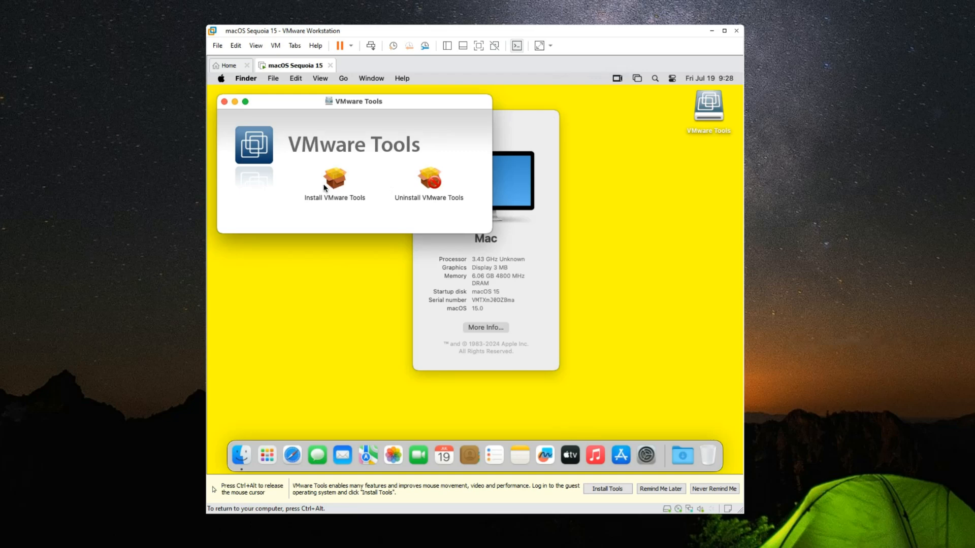
Run the VMware Tools installer for all users, enter the account password and allow Installer to administer the computer
double_click(335, 183)
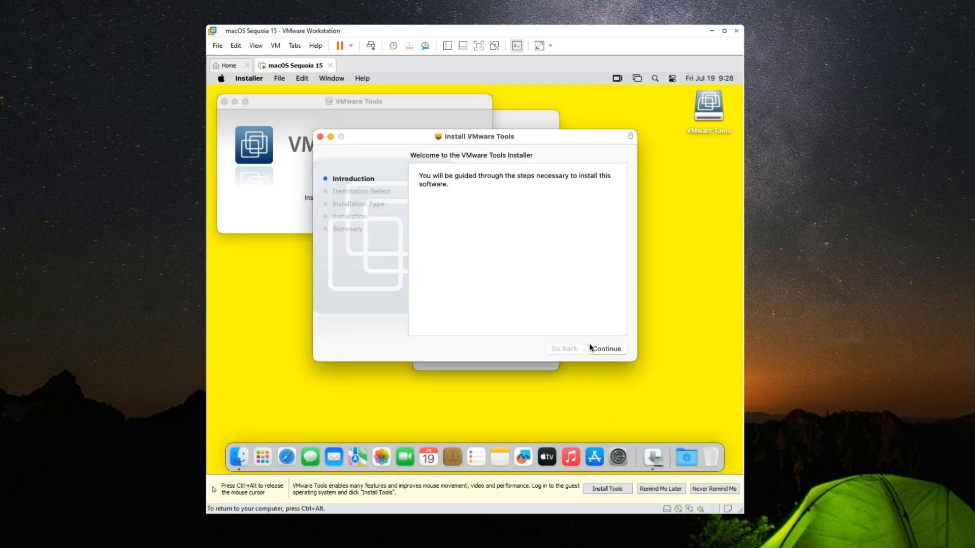
left_click(611, 350)
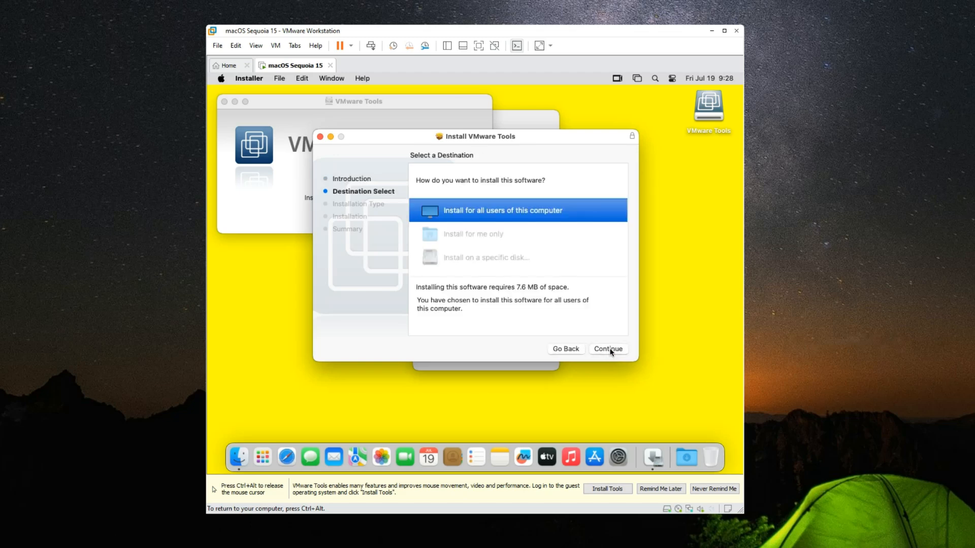
left_click(610, 350)
left_click(610, 349)
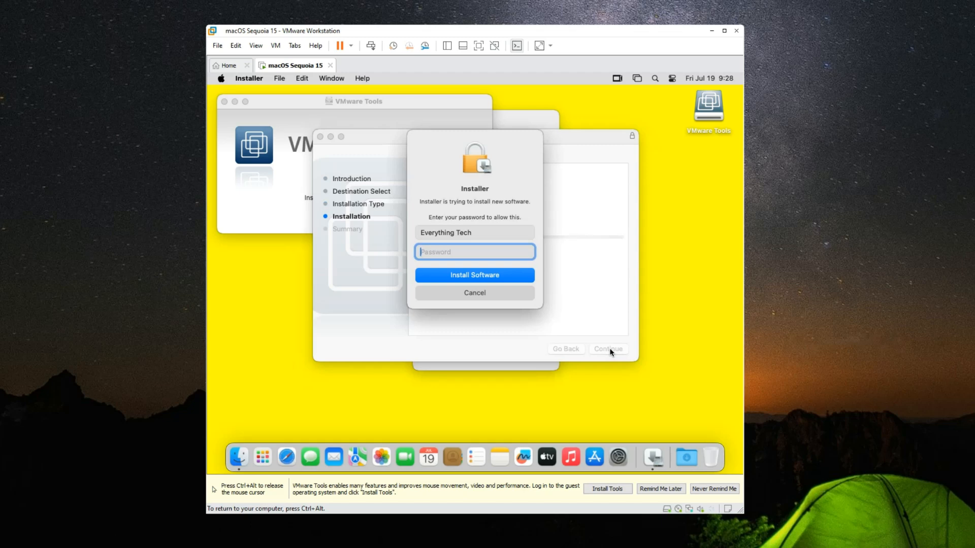
type("•••••")
left_click(493, 277)
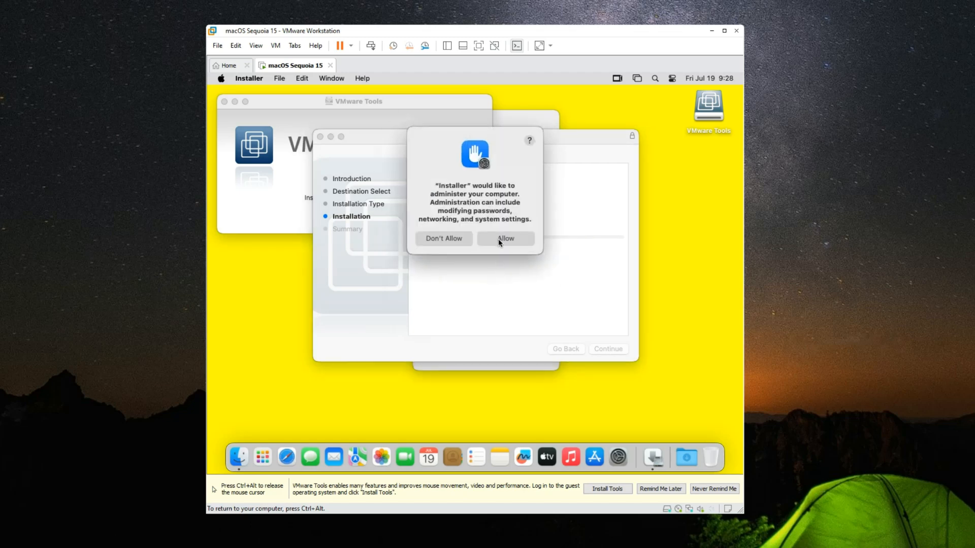
left_click(500, 238)
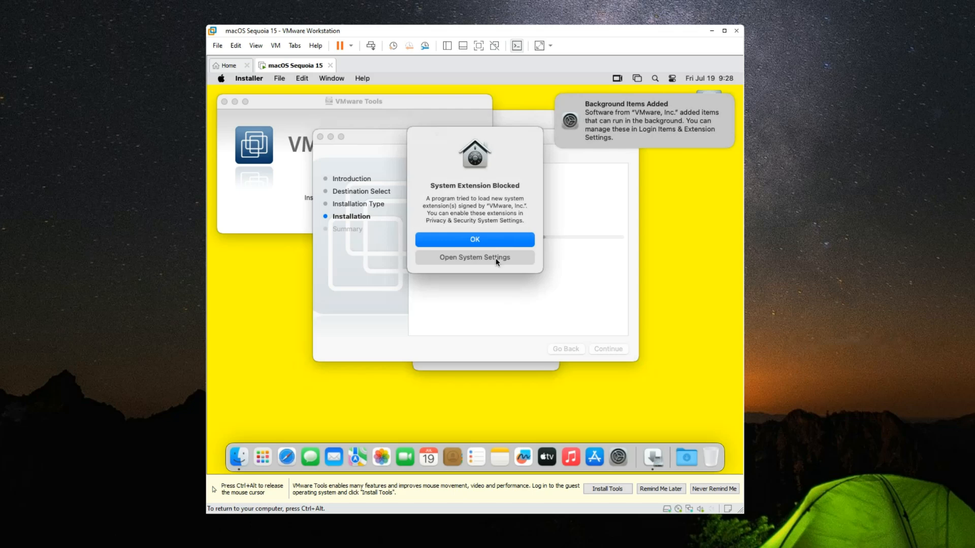
Allow the blocked VMware, Inc. system software in Privacy & Security, authorizing it with the account password
left_click(496, 258)
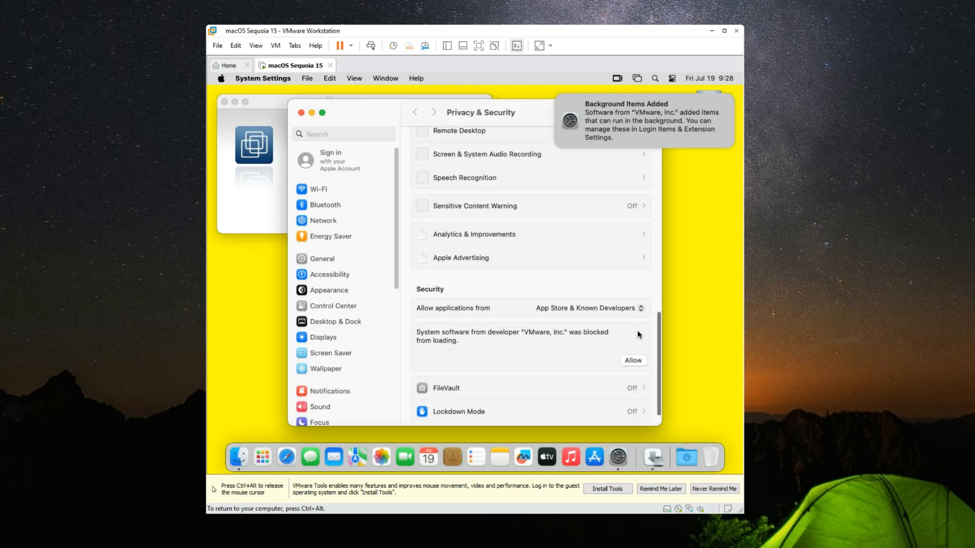
scroll(659, 317, "down", 3)
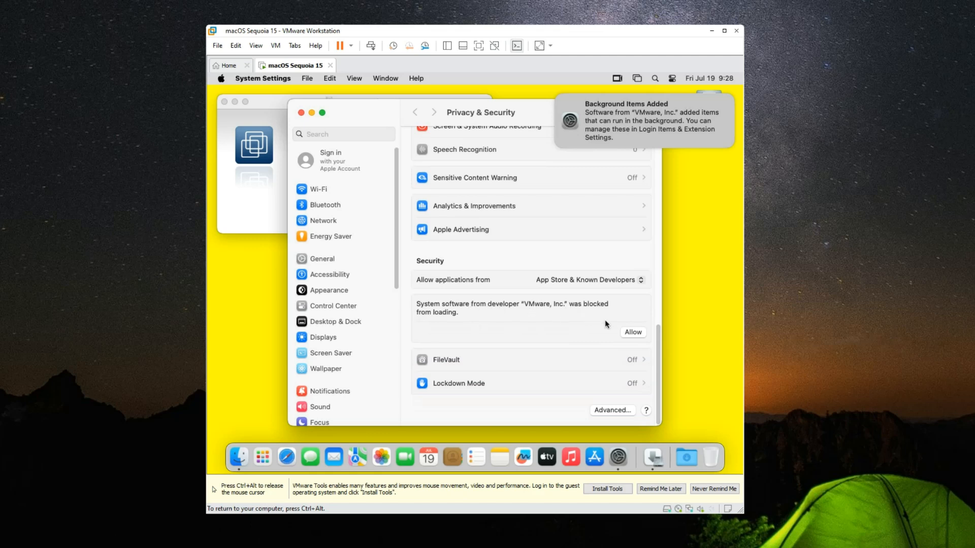
left_click(629, 333)
type("•••••")
left_click(491, 328)
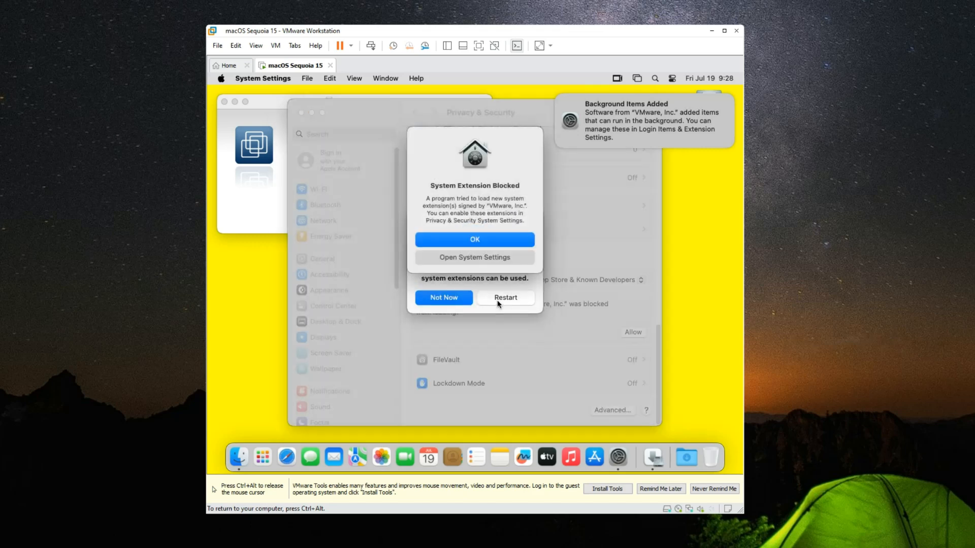
Dismiss the blocked system extension alert, restart macOS and quit the VMware Tools installer holding up the restart
left_click(485, 243)
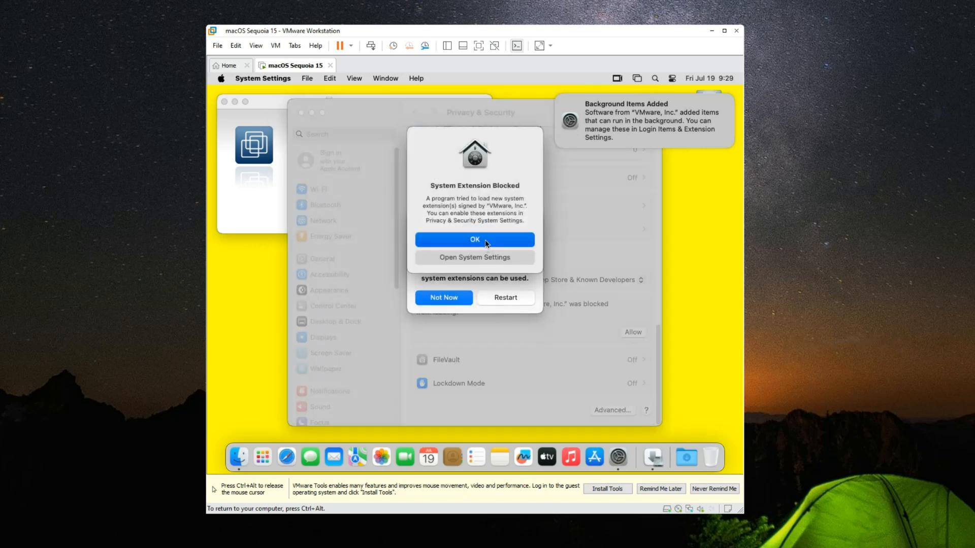
left_click(503, 299)
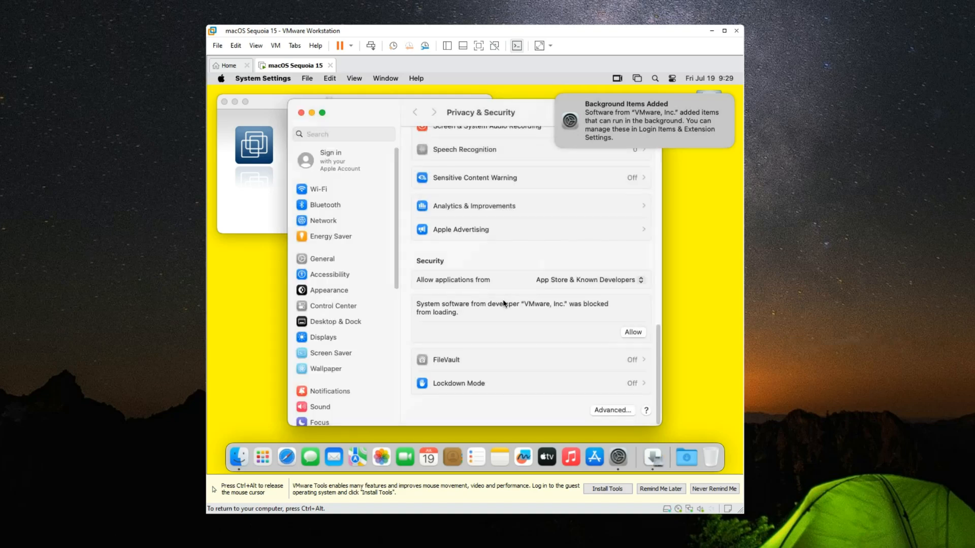
left_click(502, 292)
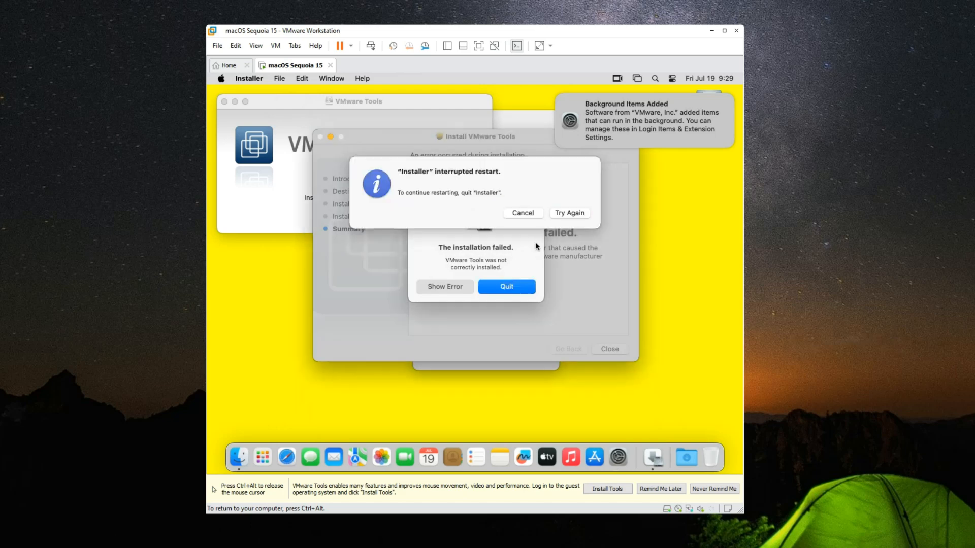
left_click(506, 287)
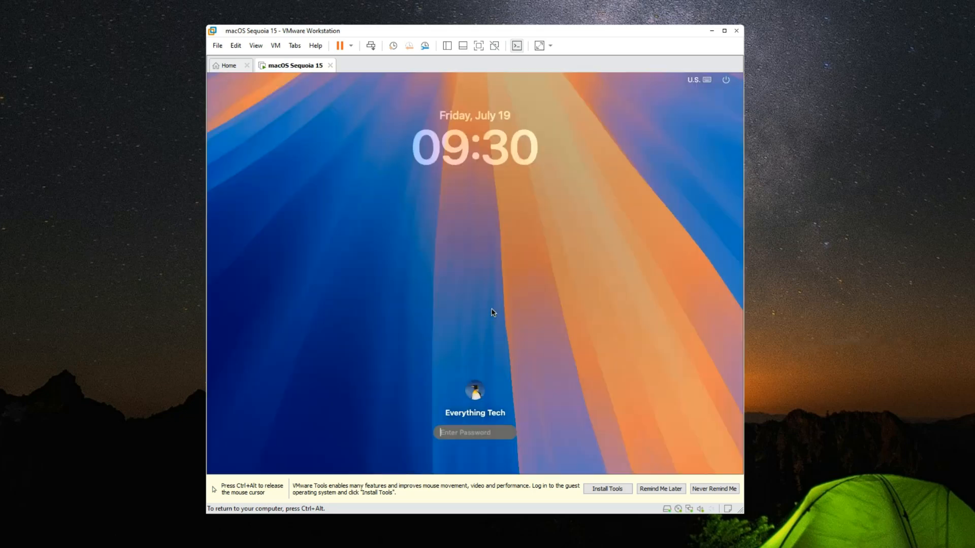
Log back in to macOS with the account password and close the System Settings window
type("•••••")
key("Return")
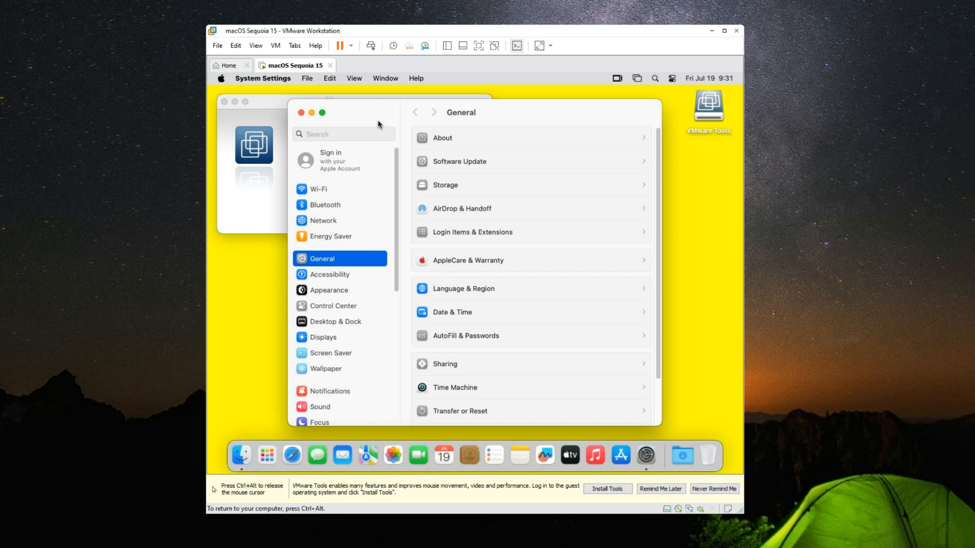
left_click(301, 113)
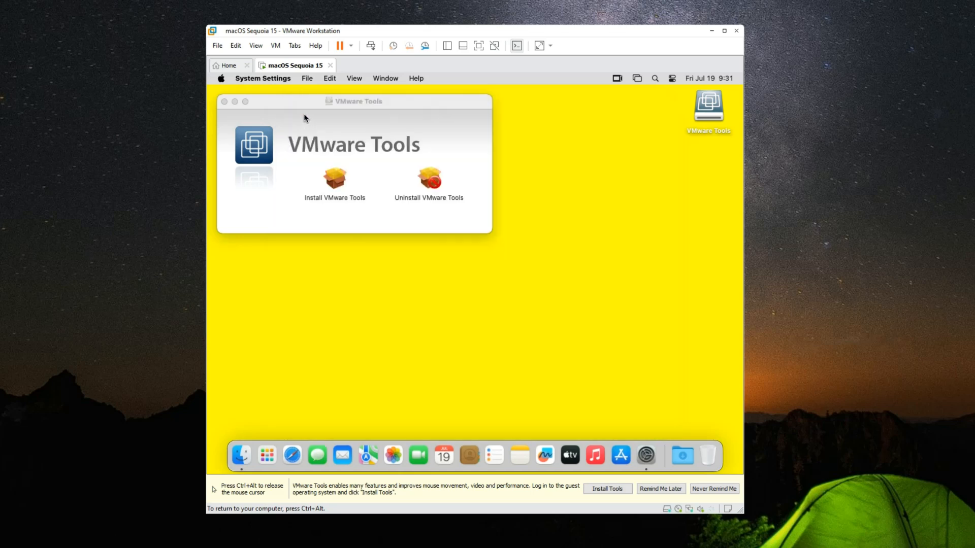
Run the VMware Tools installer again for all users of this computer, authorizing it with the account password
left_click(339, 187)
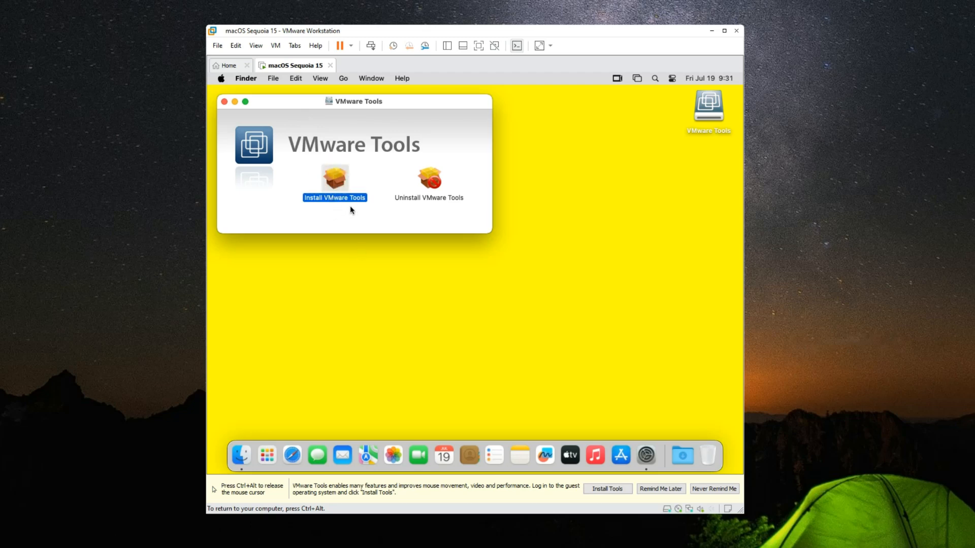
left_click(606, 350)
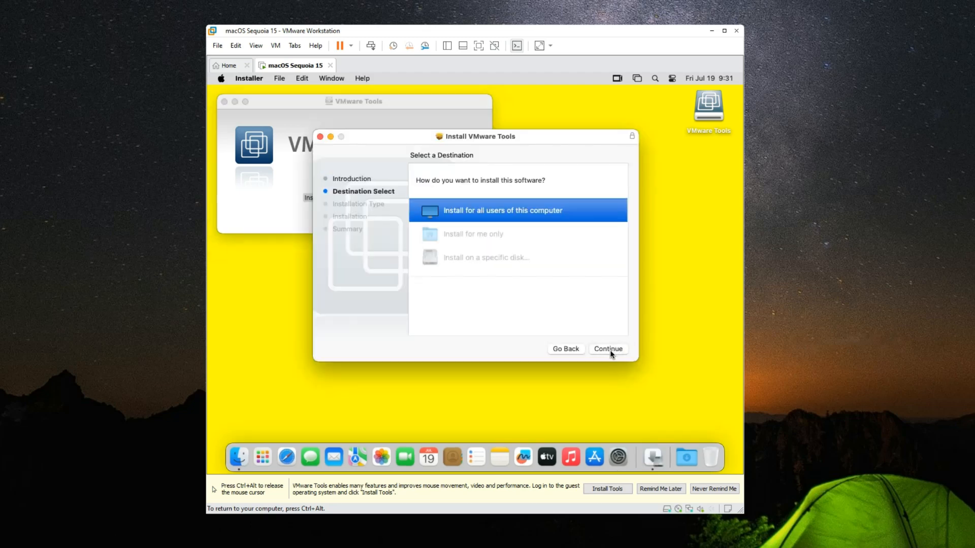
left_click(608, 349)
left_click(608, 350)
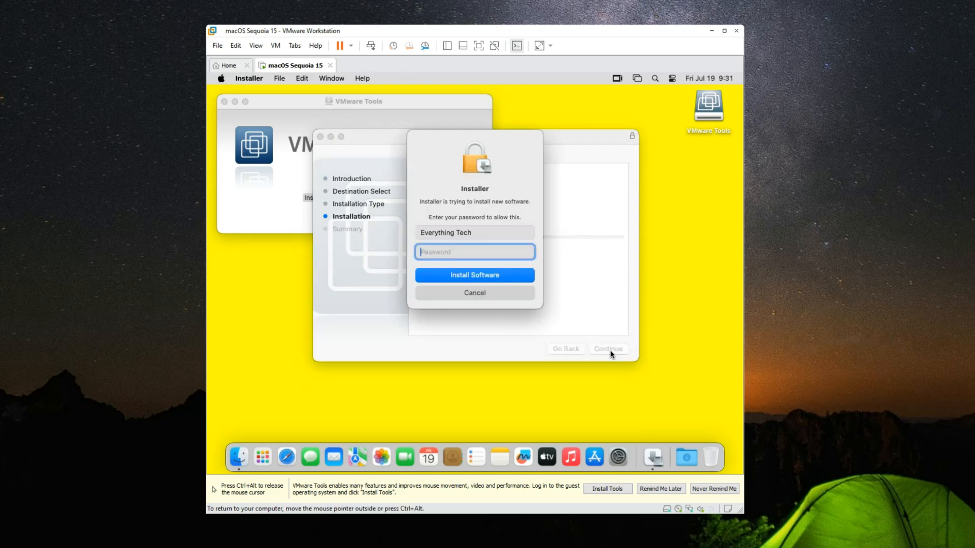
type("•••••")
left_click(473, 277)
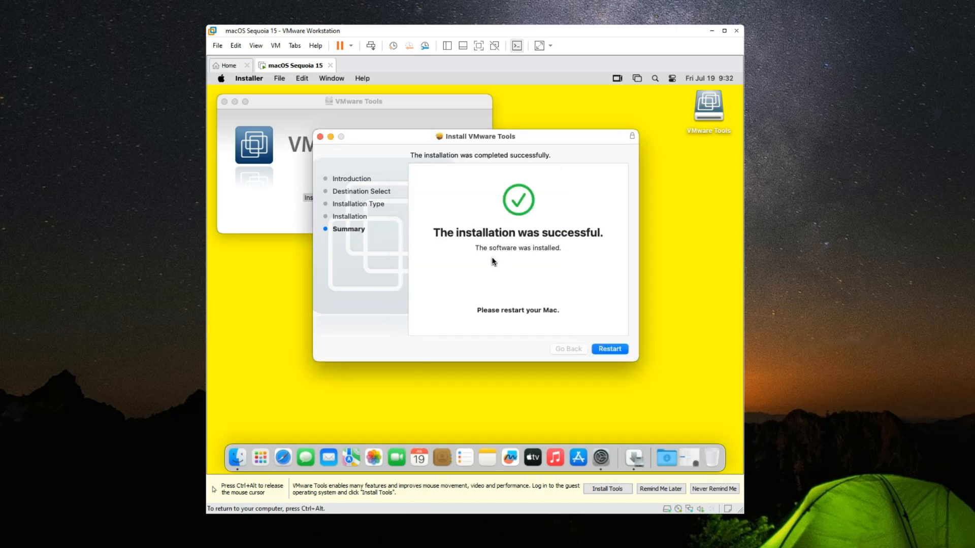
Restart macOS from the finished installer and power off the macOS Sequoia 15 virtual machine
left_click(605, 353)
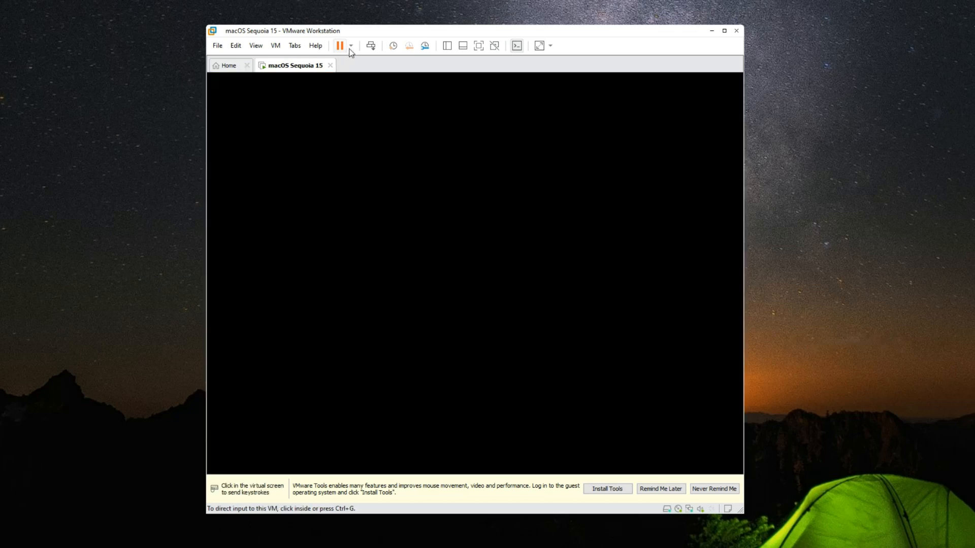
left_click(351, 46)
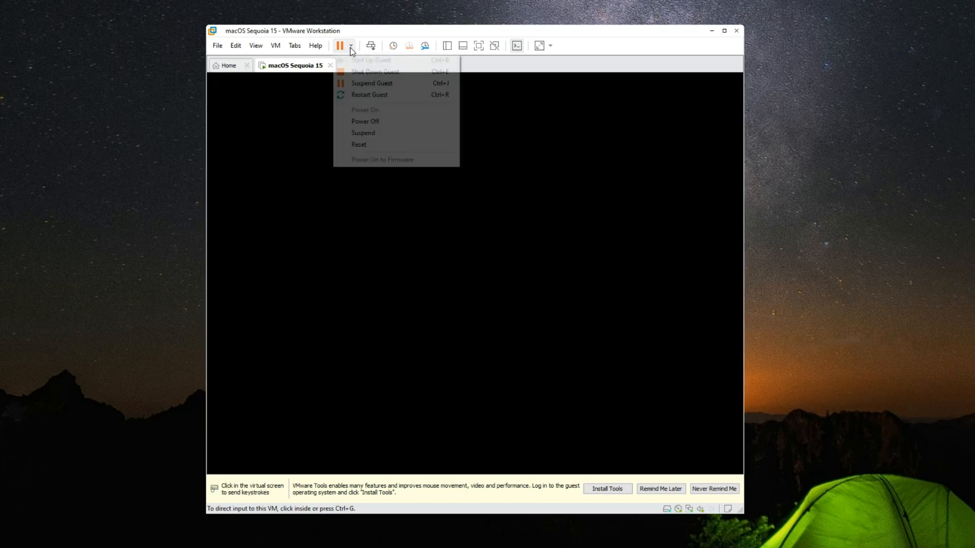
left_click(365, 122)
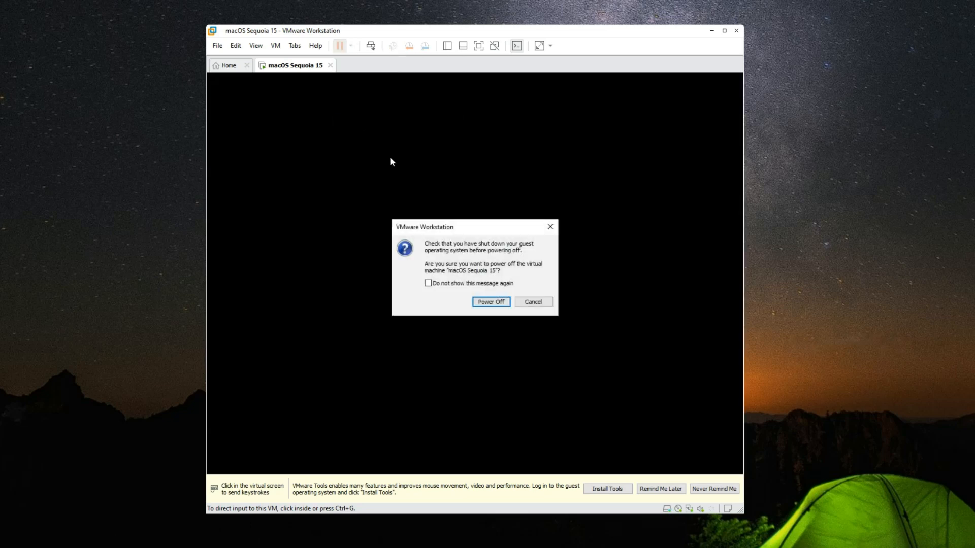
left_click(483, 303)
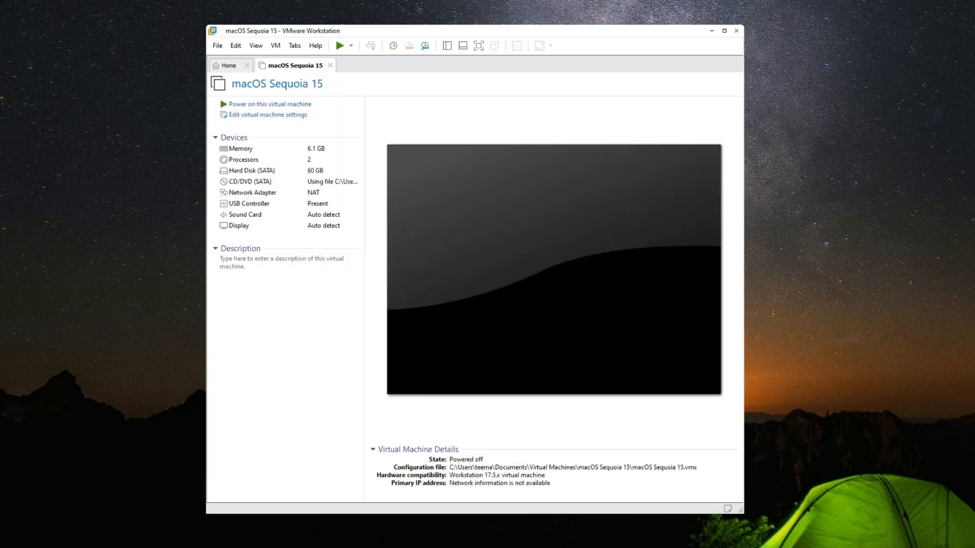
Extract the GenSMBIOS-master archive in the host's Downloads folder into its own folder
left_click(213, 543)
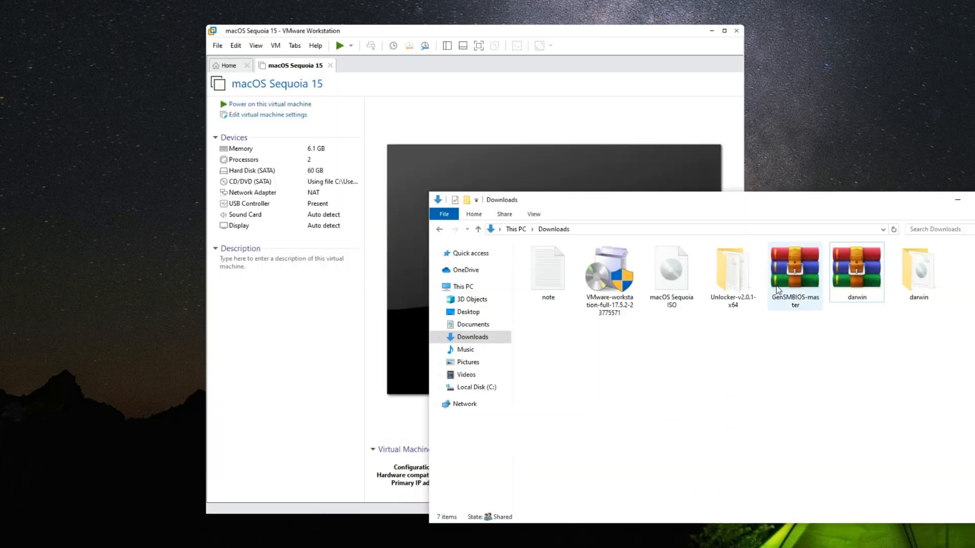
left_click(789, 274)
right_click(790, 273)
left_click(812, 305)
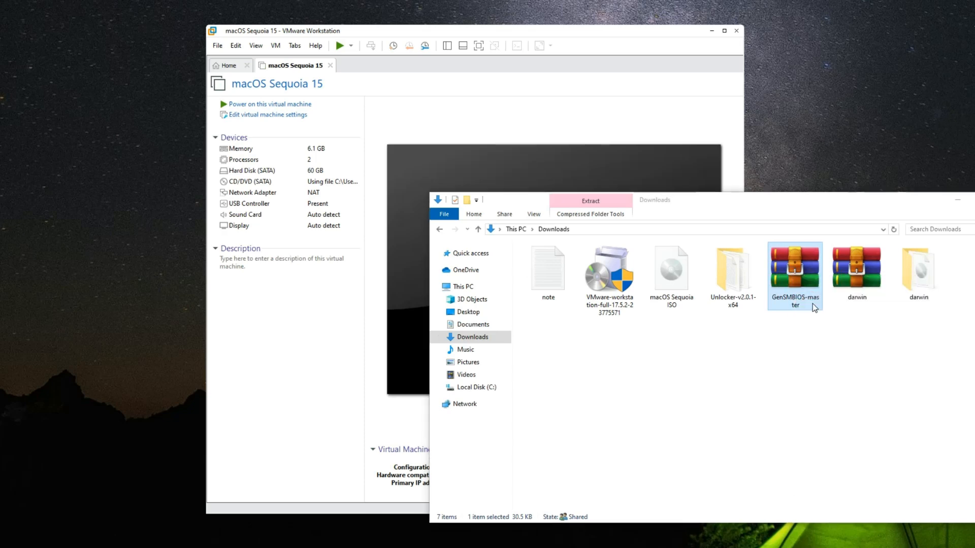
key("Return")
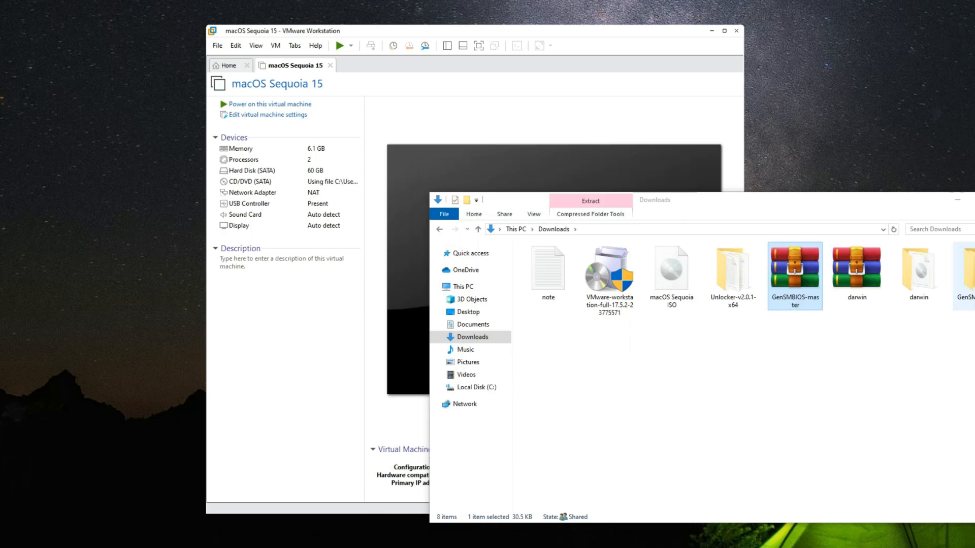
Open the inner GenSMBIOS-master folder and run the GenSMBIOS Windows batch file
double_click(971, 284)
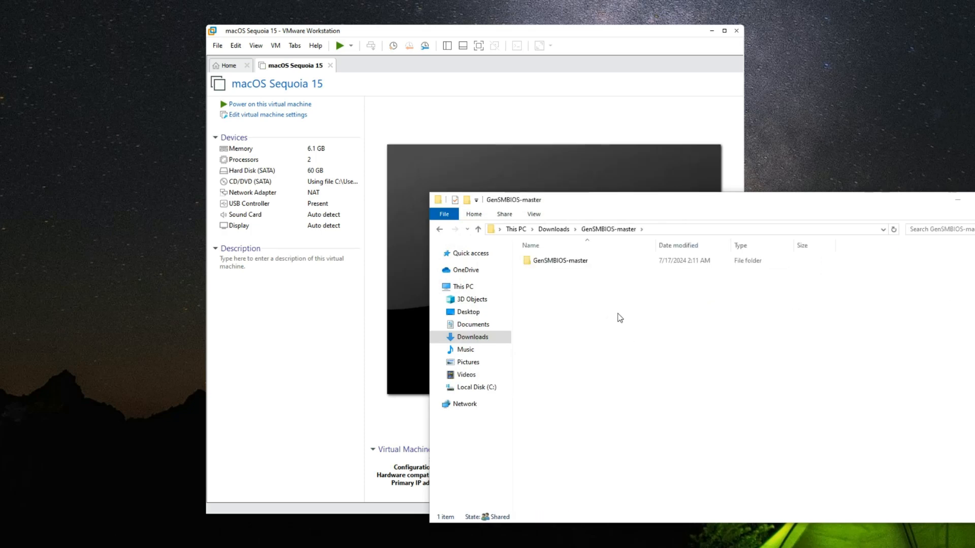
double_click(600, 262)
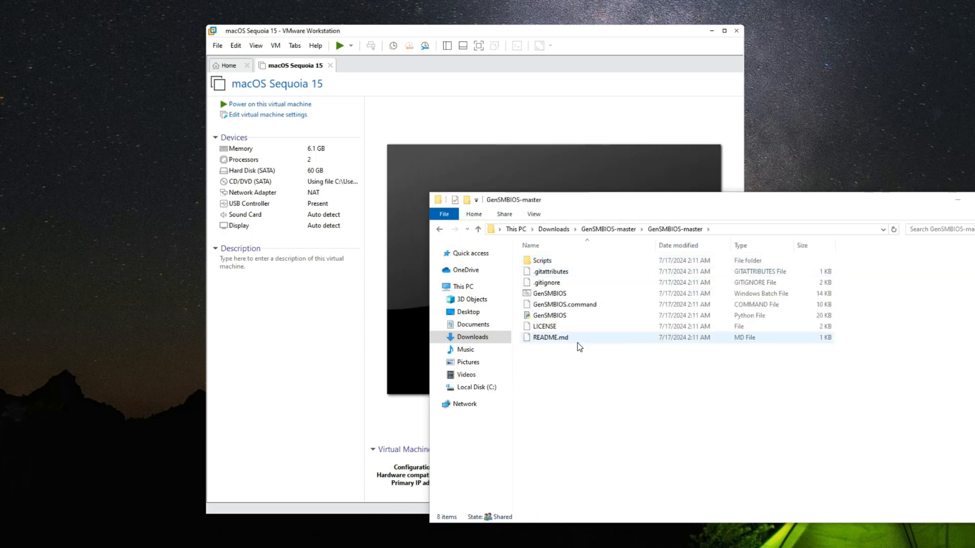
left_click(592, 293)
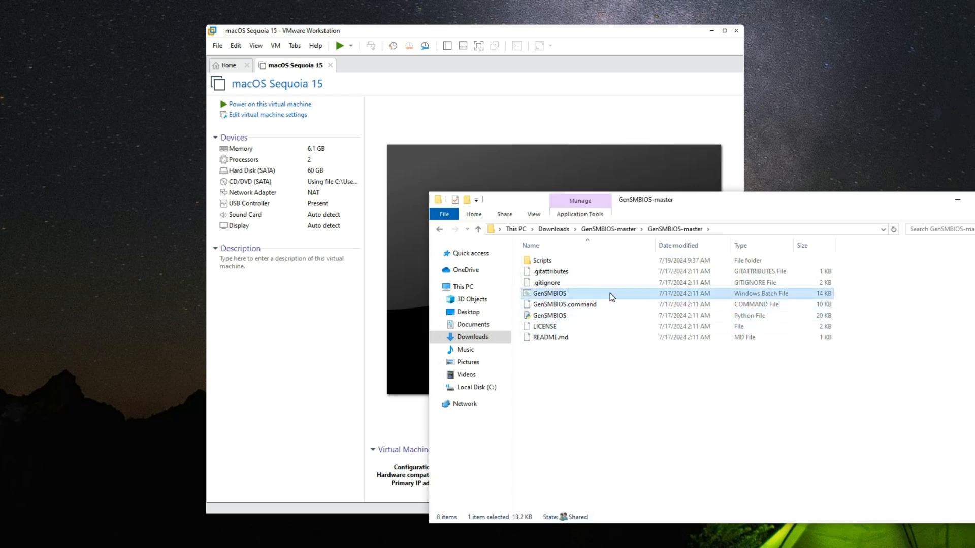
double_click(647, 293)
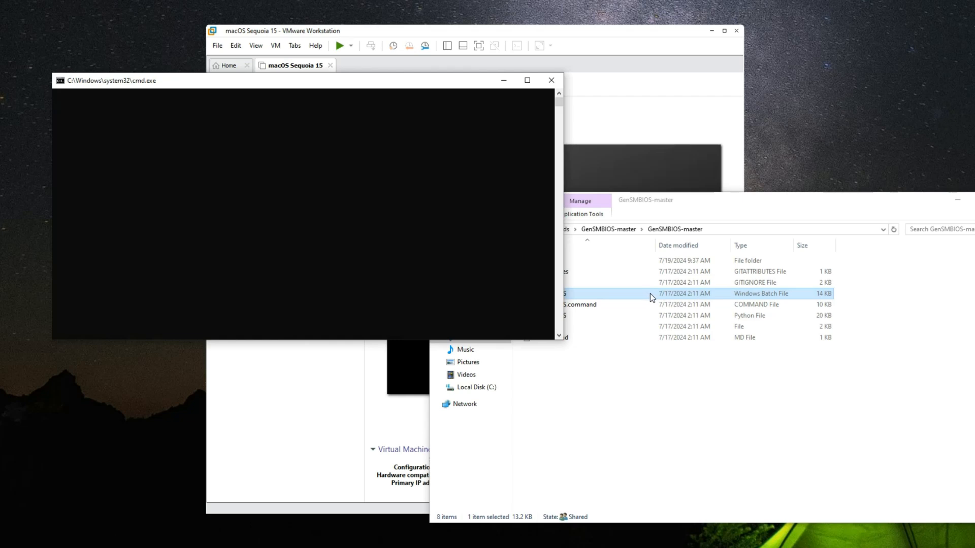
left_click(744, 420)
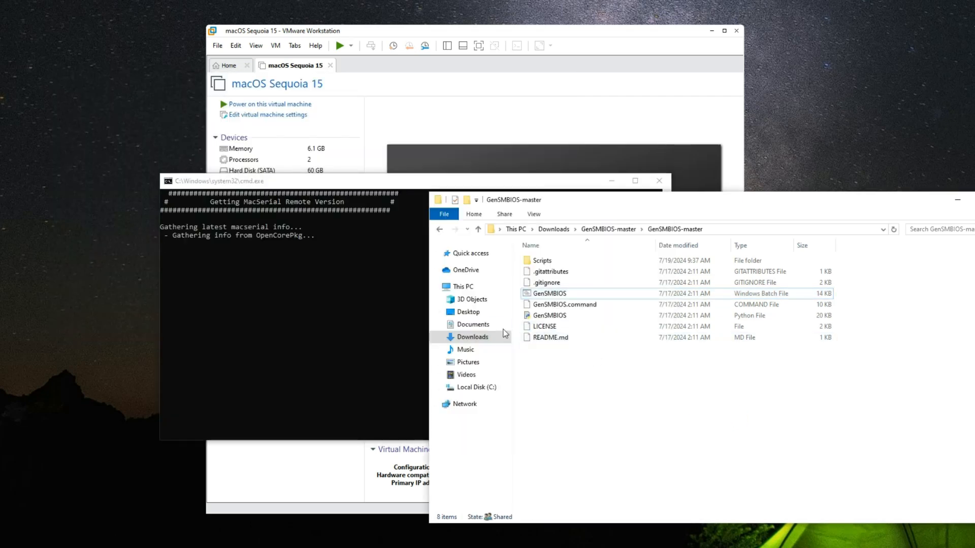
Open the note file from Downloads in Notepad and narrow its window so it sits beside the console
left_click(472, 337)
left_click(659, 276)
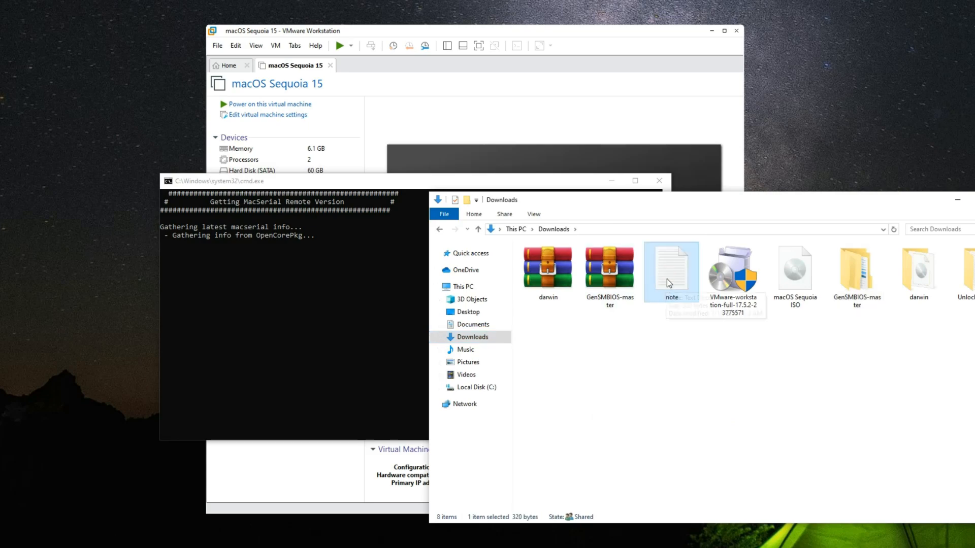
double_click(666, 275)
left_click_drag(497, 57, 638, 113)
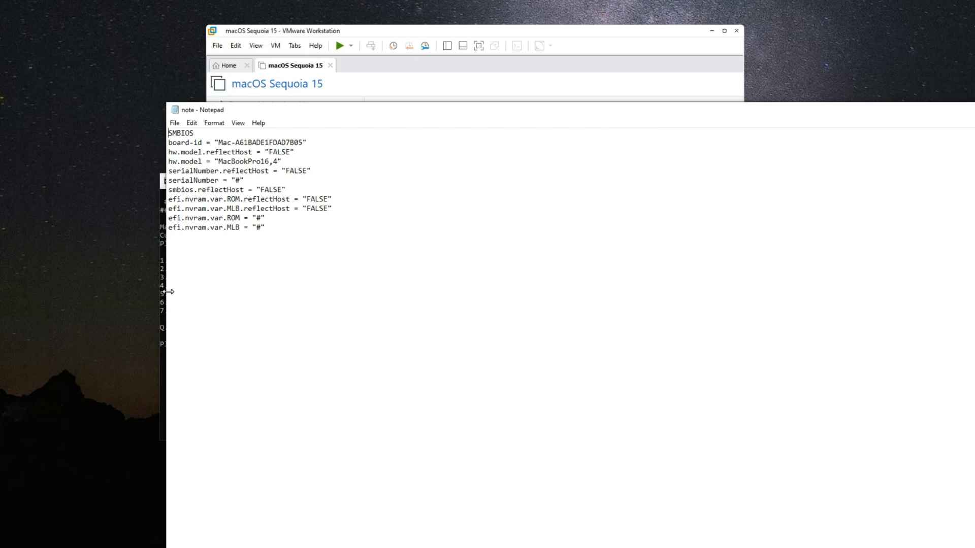
left_click_drag(167, 292, 811, 307)
left_click_drag(932, 110, 910, 175)
Examine the SMBIOS lines in the note, especially the hw.model, serialNumber, ROM and MLB entries
left_click_drag(889, 291, 762, 182)
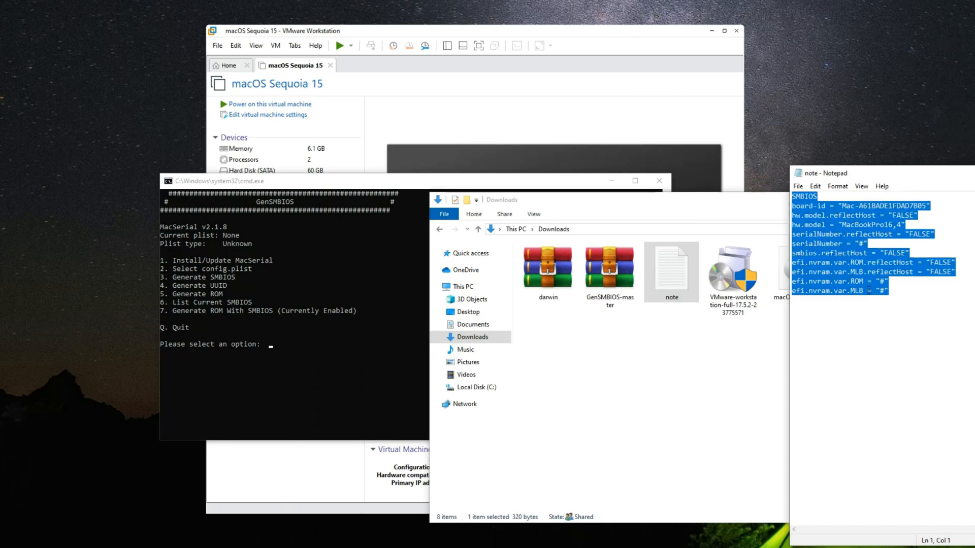
left_click(721, 385)
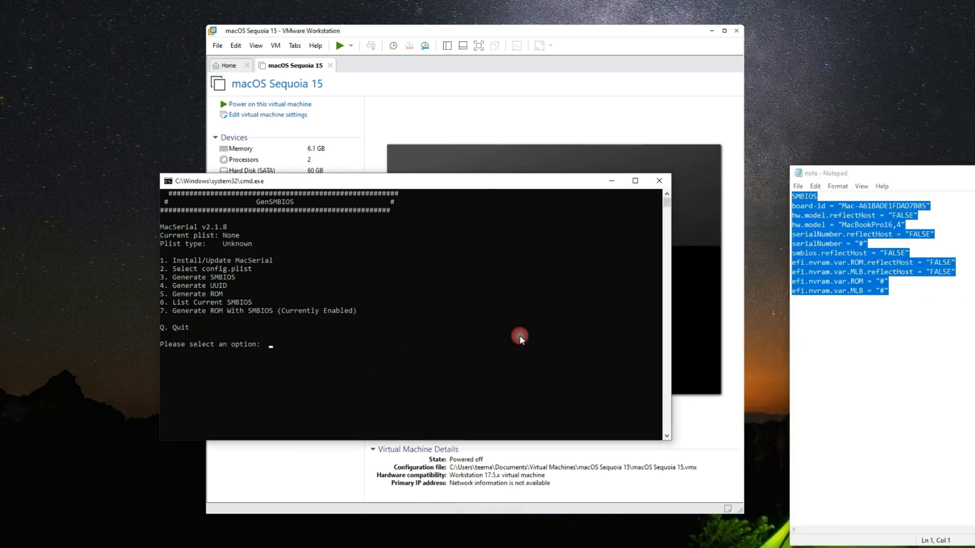
left_click(949, 263)
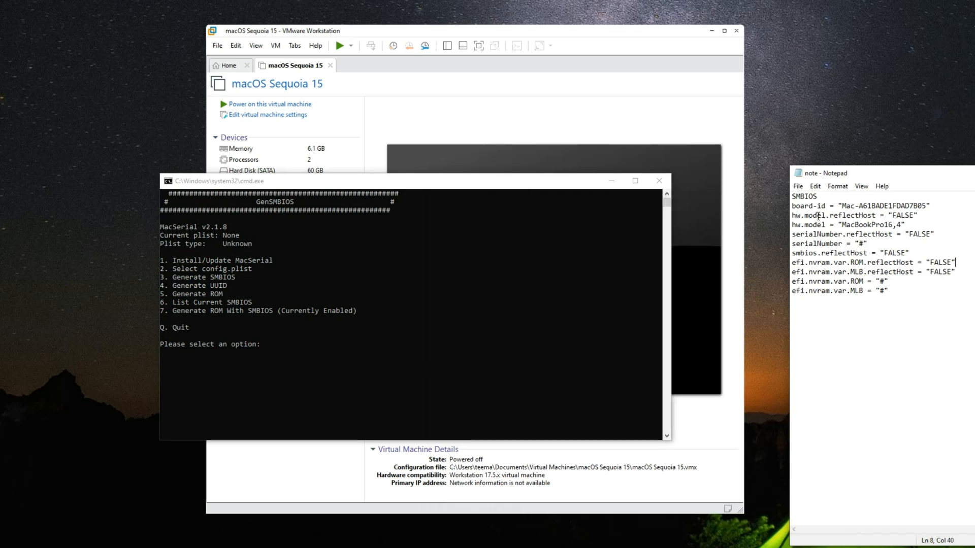
left_click(838, 225)
left_click_drag(848, 227, 905, 228)
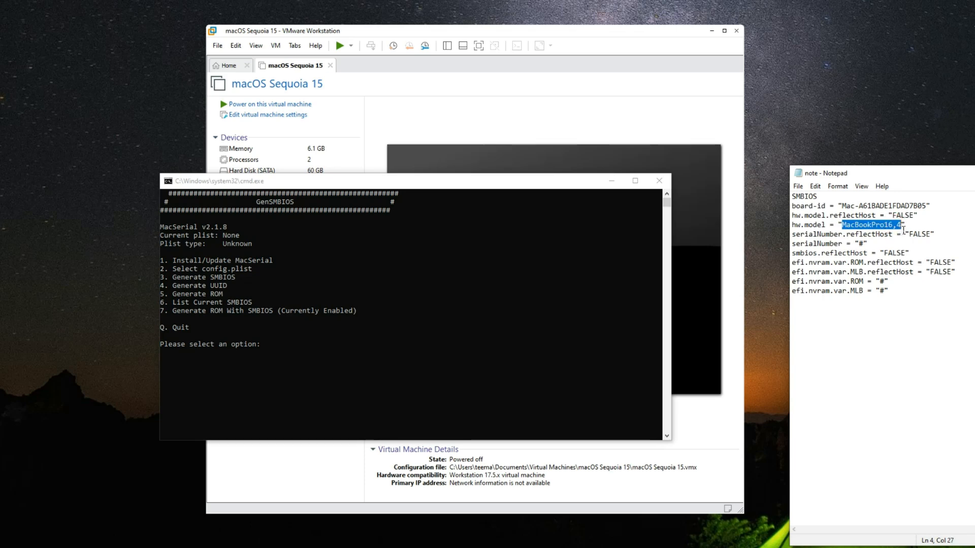
left_click(906, 229)
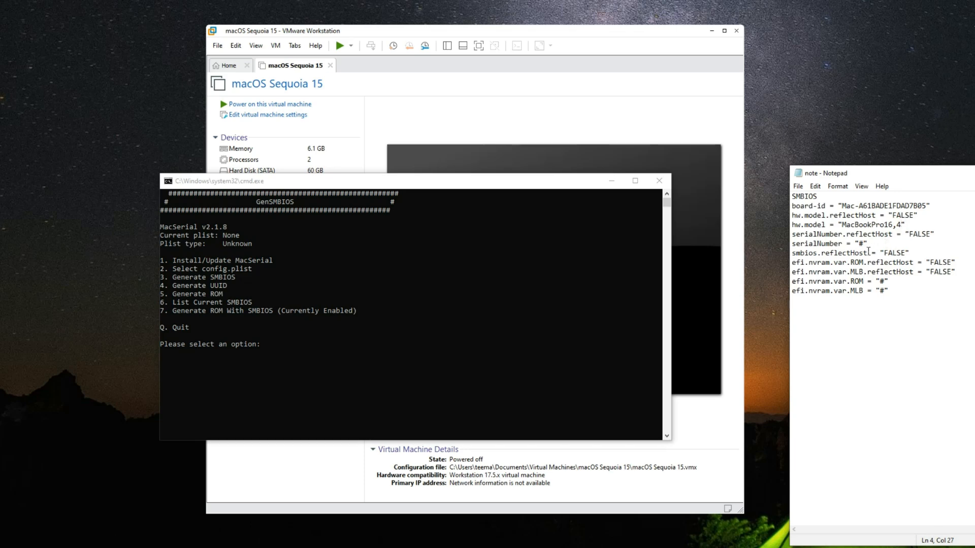
left_click_drag(868, 244, 789, 244)
left_click(910, 292)
Run GenSMBIOS option 1 to install or update MacSerial, and bring up the Generate SMBIOS prompt
left_click(403, 371)
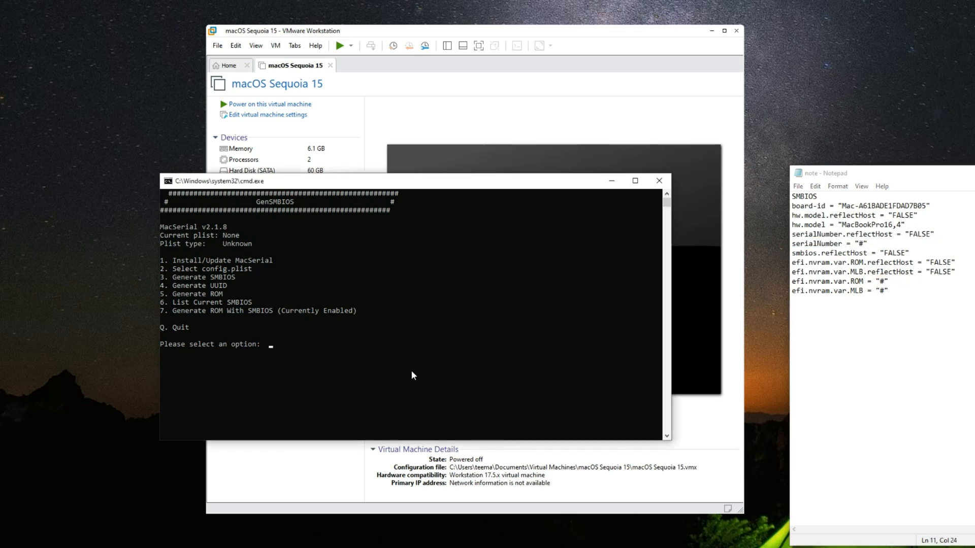
type("1")
key("Return")
key("Return")
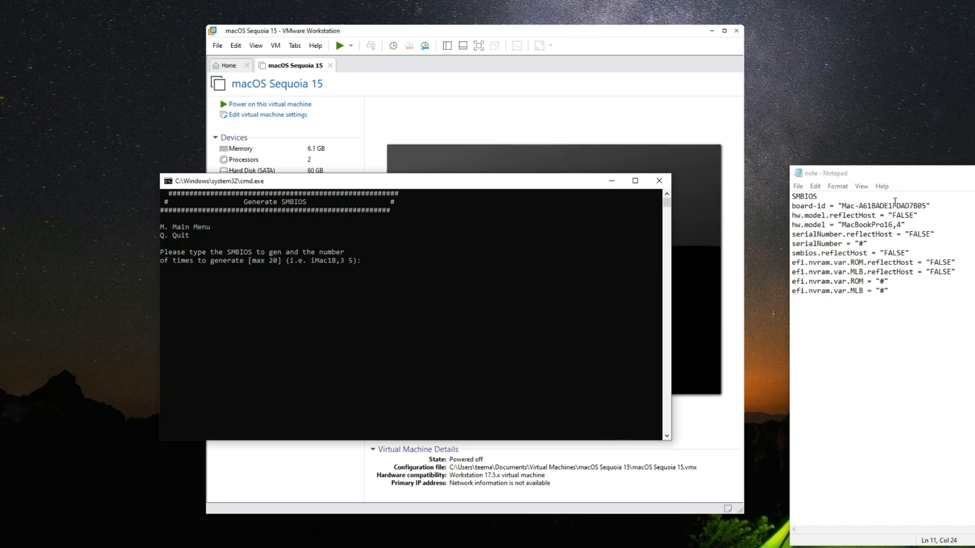
Generate an SMBIOS for MacBookPro16,4, using the model name copied from the note's hw.model line
left_click_drag(902, 224, 843, 232)
key("ctrl+c")
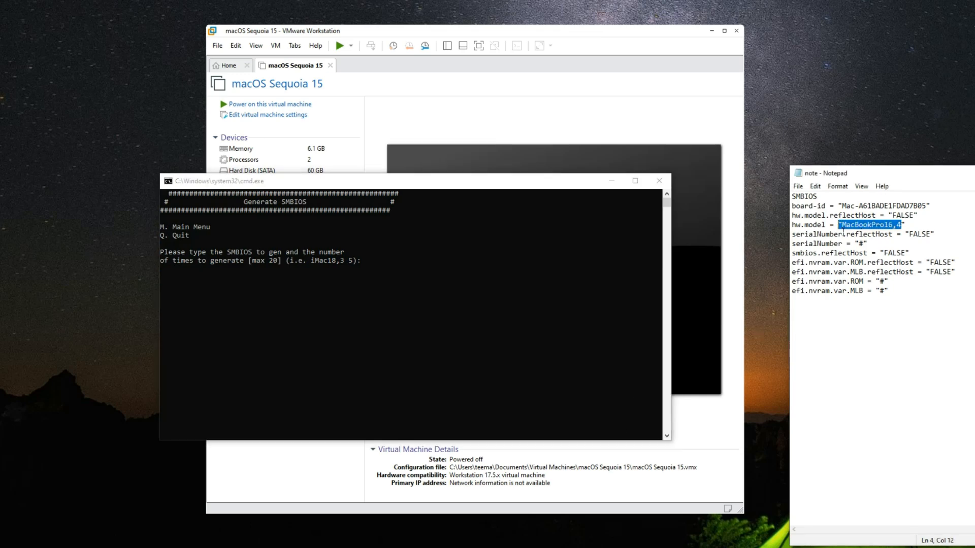
left_click(525, 291)
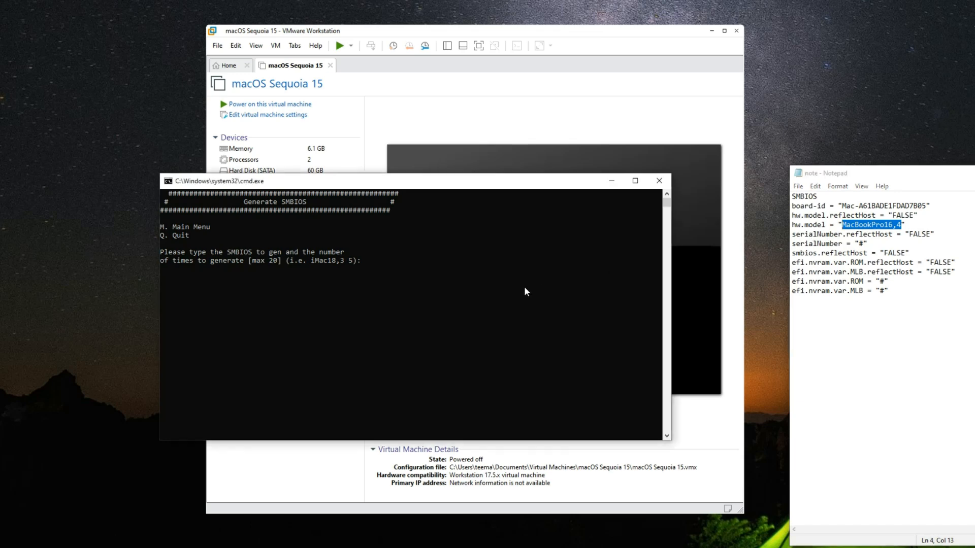
key("ctrl+v")
key("Return")
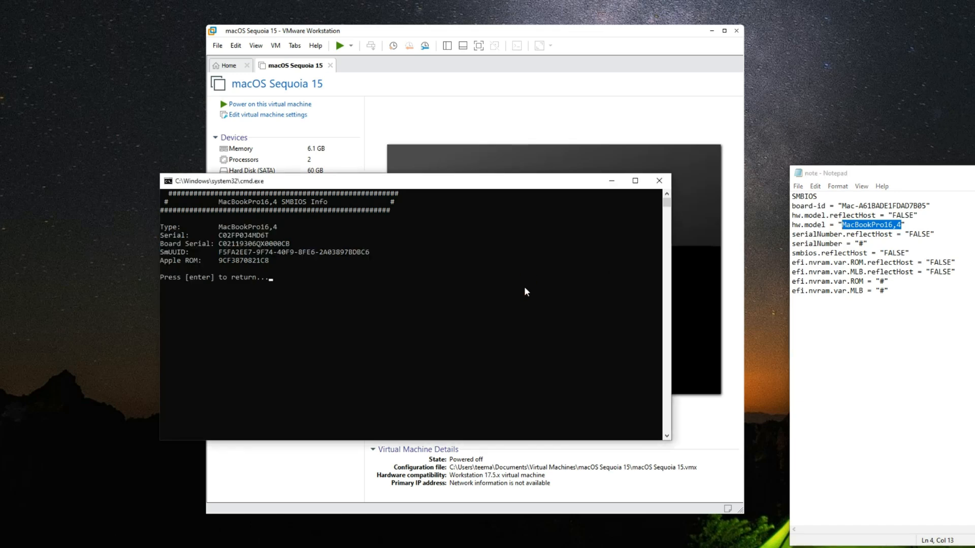
Copy the generated Serial value from the console and replace the # placeholder in the note's serialNumber line with it
double_click(263, 235)
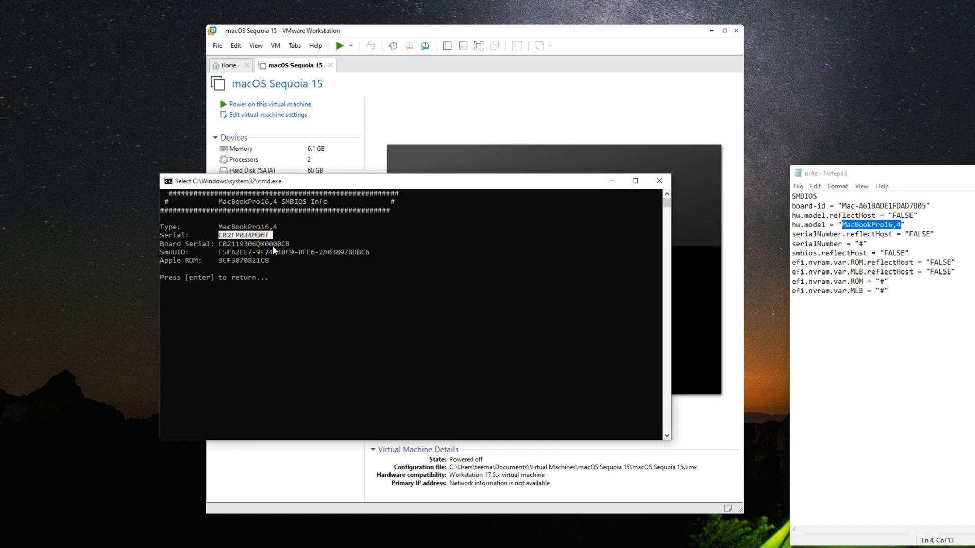
double_click(272, 244)
double_click(281, 251)
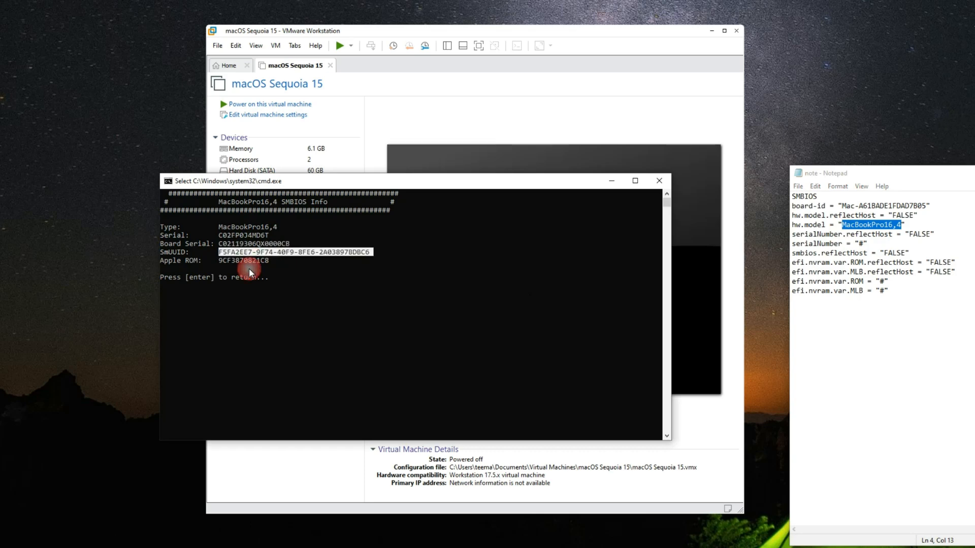
double_click(239, 235)
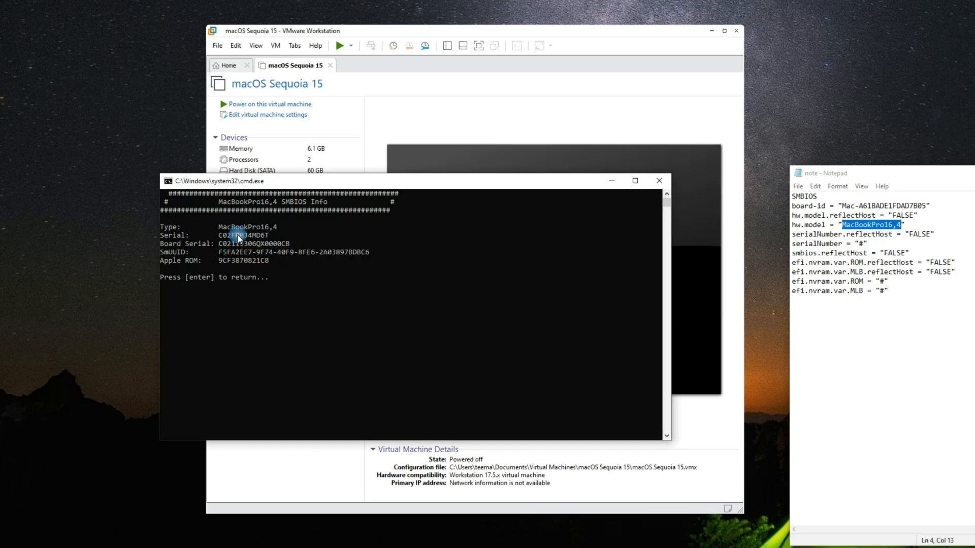
key("ctrl+c")
left_click(852, 253)
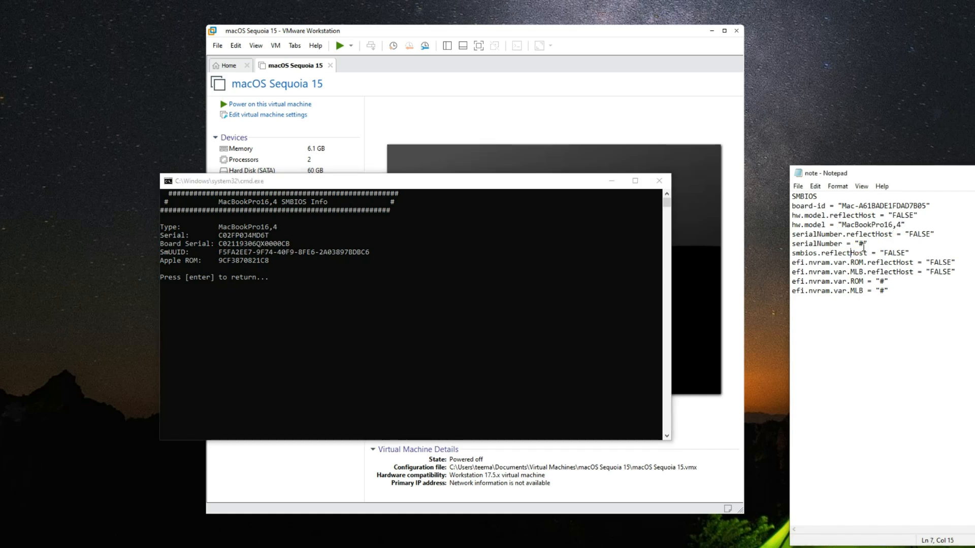
left_click_drag(859, 245, 864, 245)
key("ctrl+v")
Copy the generated Apple ROM value and put it in place of the # in the note's efi.nvram.var.ROM line
left_click(254, 259)
double_click(256, 260)
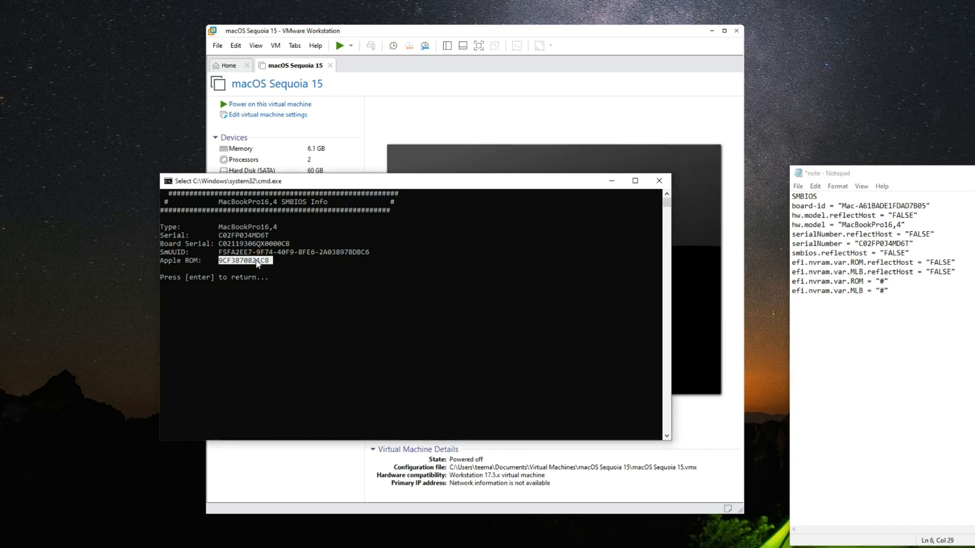
key("ctrl+c")
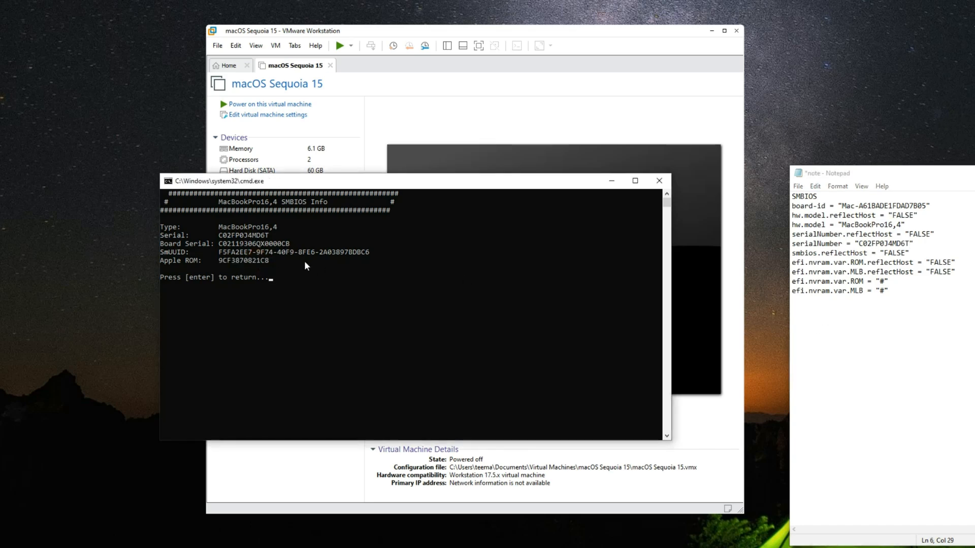
double_click(882, 282)
left_click_drag(880, 282, 885, 284)
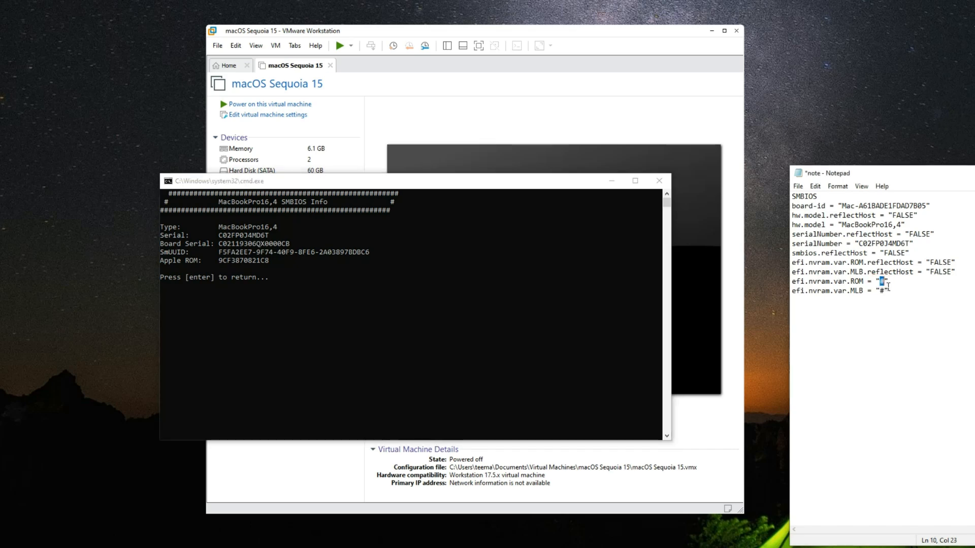
key("ctrl+v")
Replace the # in the note's efi.nvram.var.MLB line with the generated Board Serial value from the console
left_click(290, 244)
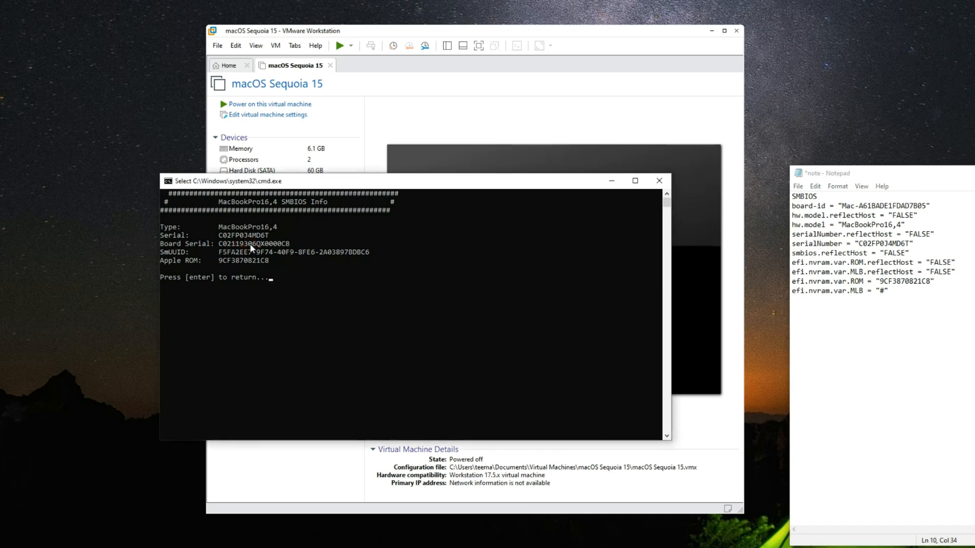
double_click(250, 244)
key("ctrl+c")
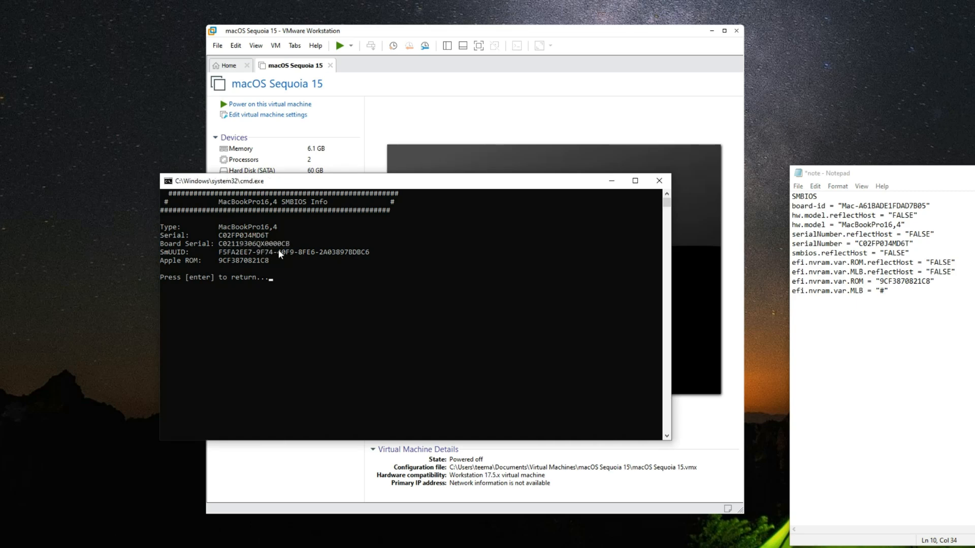
double_click(881, 291)
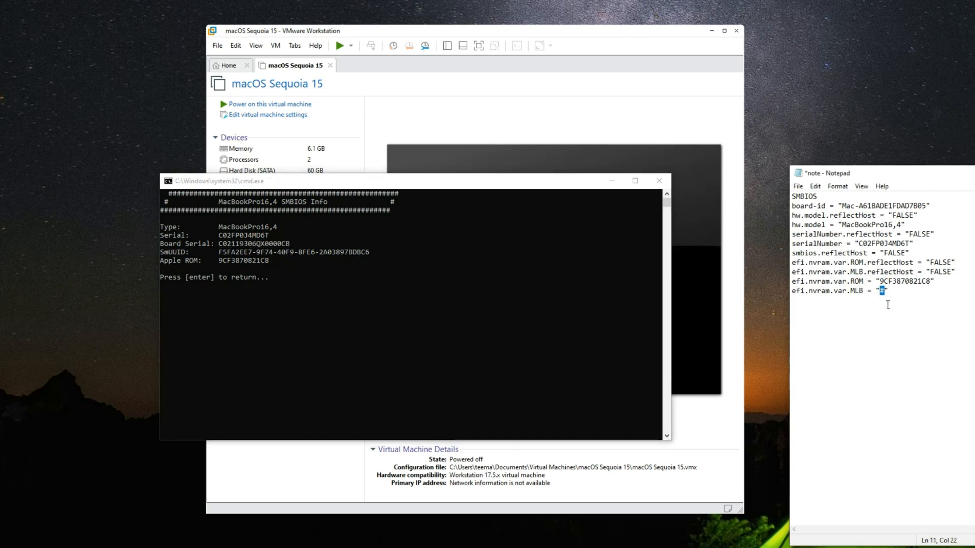
key("ctrl+v")
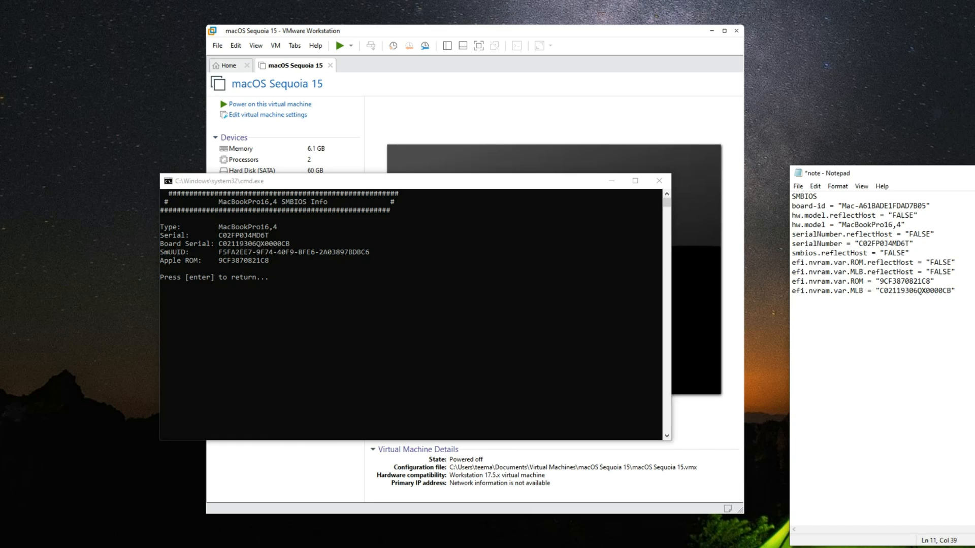
Copy the note's lines from board-id through efi.nvram.var.MLB, leaving out the SMBIOS heading, and close the GenSMBIOS console
left_click_drag(967, 299, 791, 206)
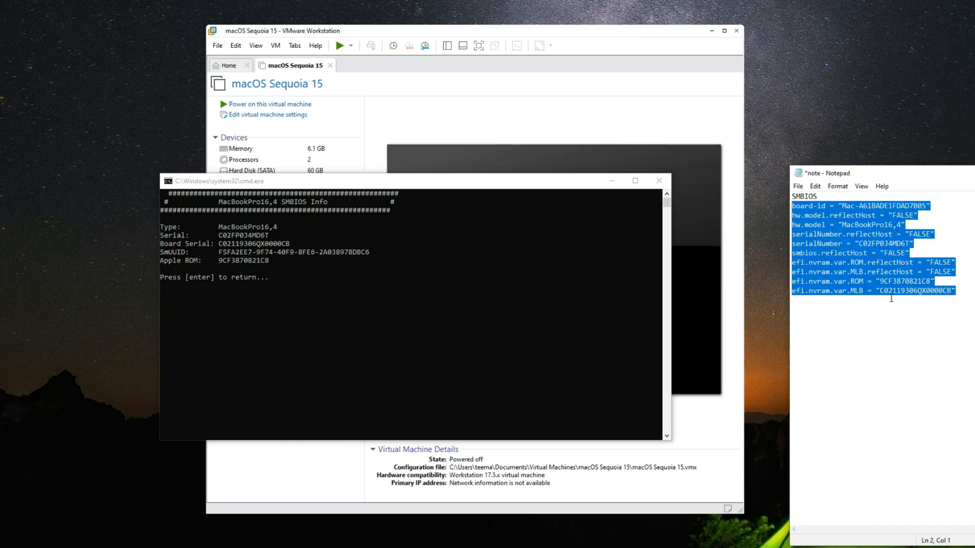
right_click(819, 215)
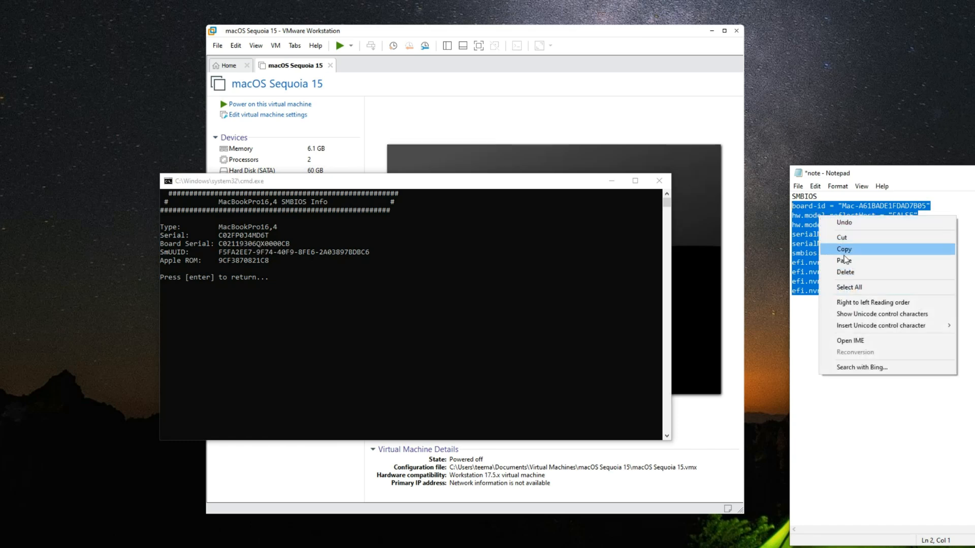
left_click(841, 248)
left_click(874, 290)
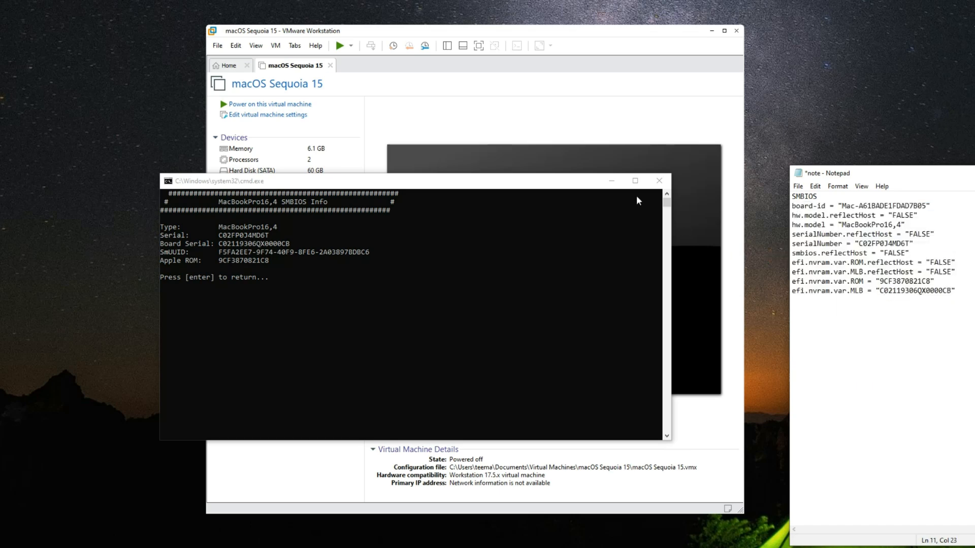
left_click(666, 180)
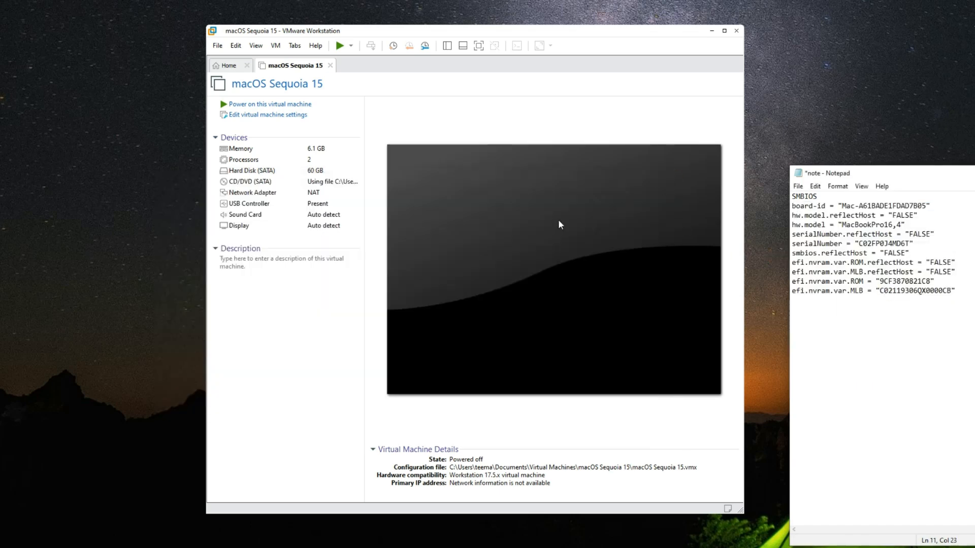
Check the virtual machine's configuration file path and open its macOS Sequoia 15 folder under Documents\Virtual Machines in File Explorer
left_click(469, 468)
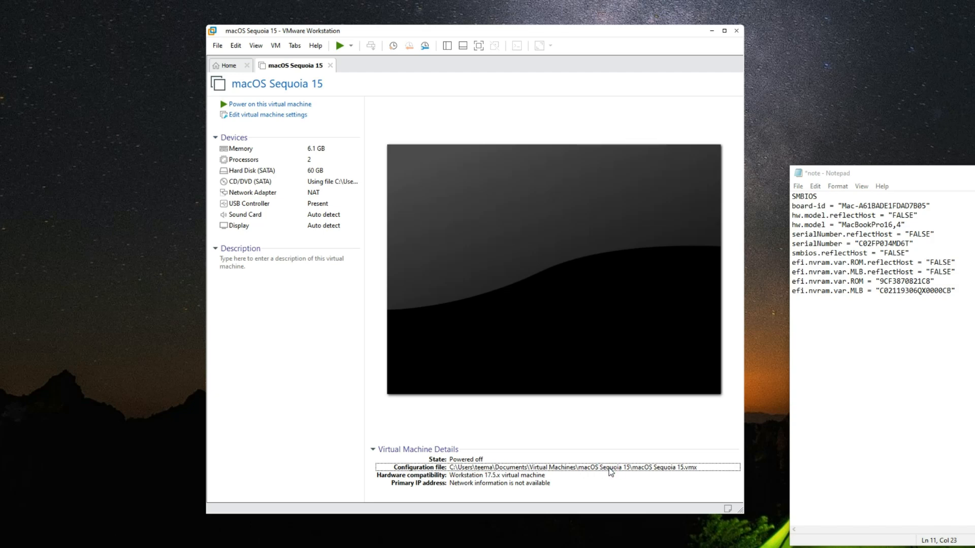
key("super+e")
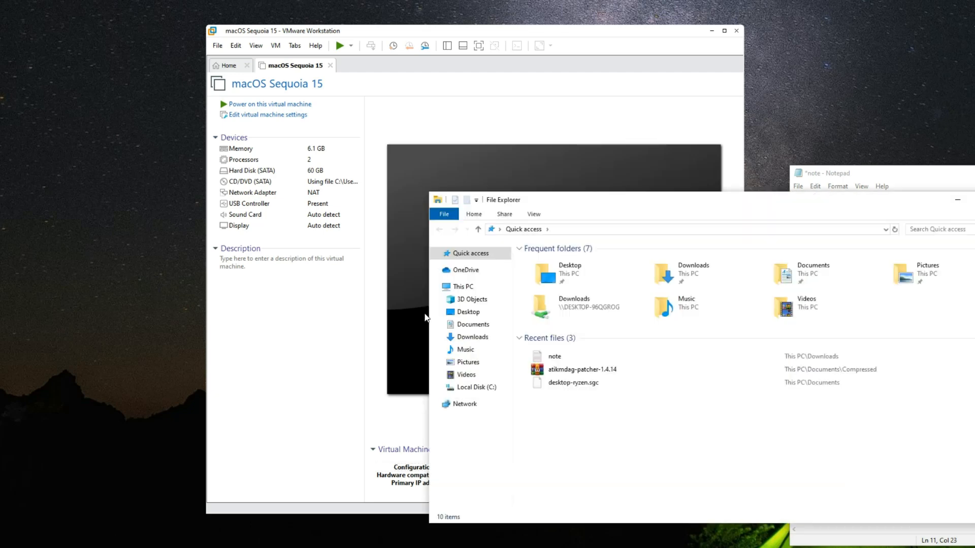
left_click(471, 324)
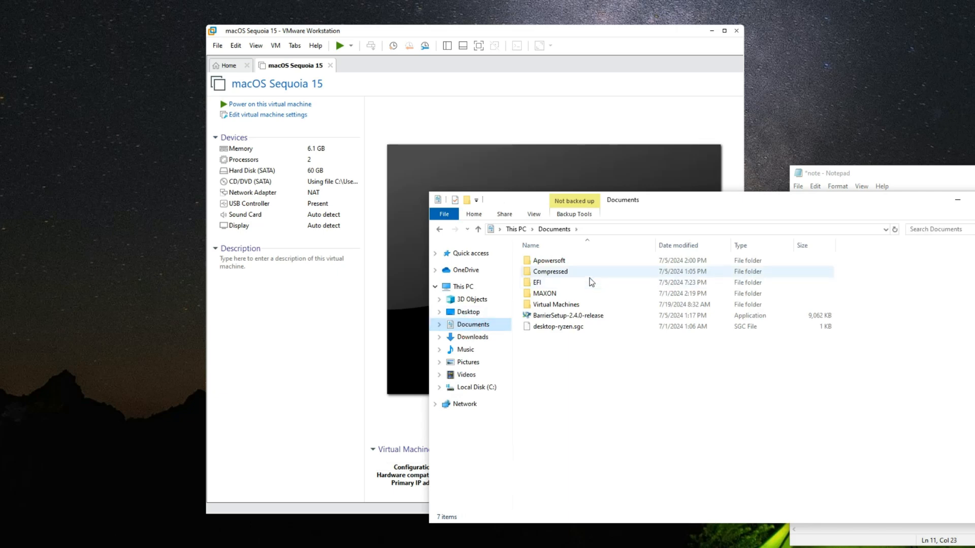
double_click(576, 304)
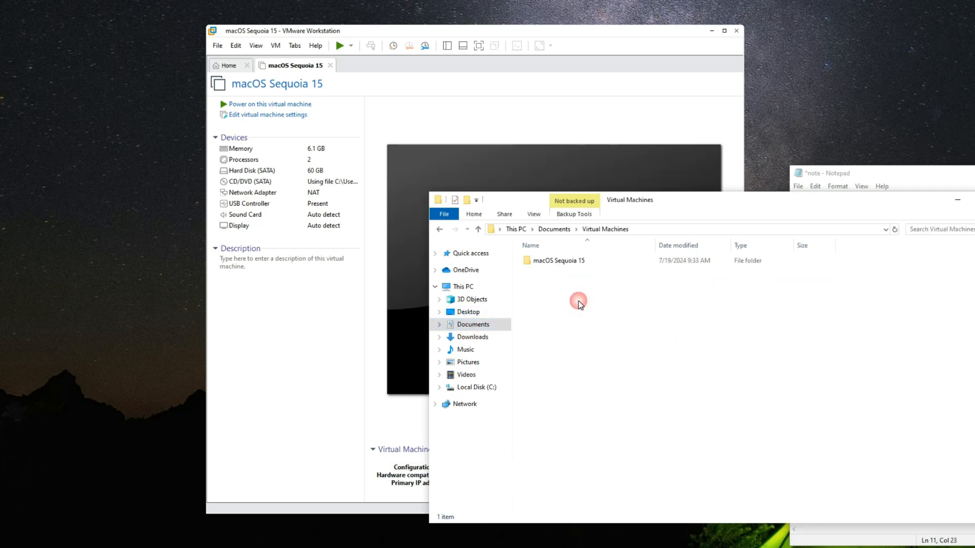
double_click(572, 265)
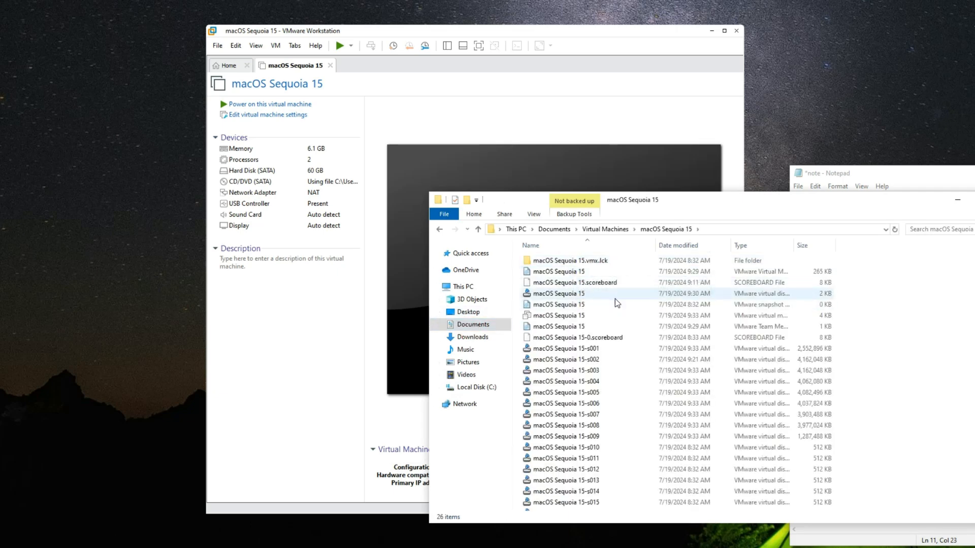
Open the macOS Sequoia 15 virtual machine configuration (.vmx) file with Notepad and reposition its window over the VMware window
left_click(625, 315)
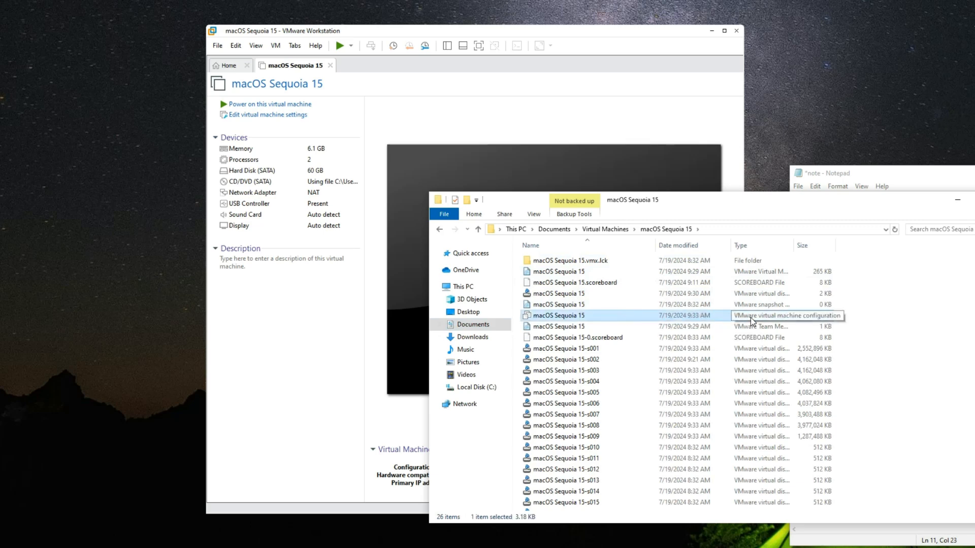
right_click(638, 316)
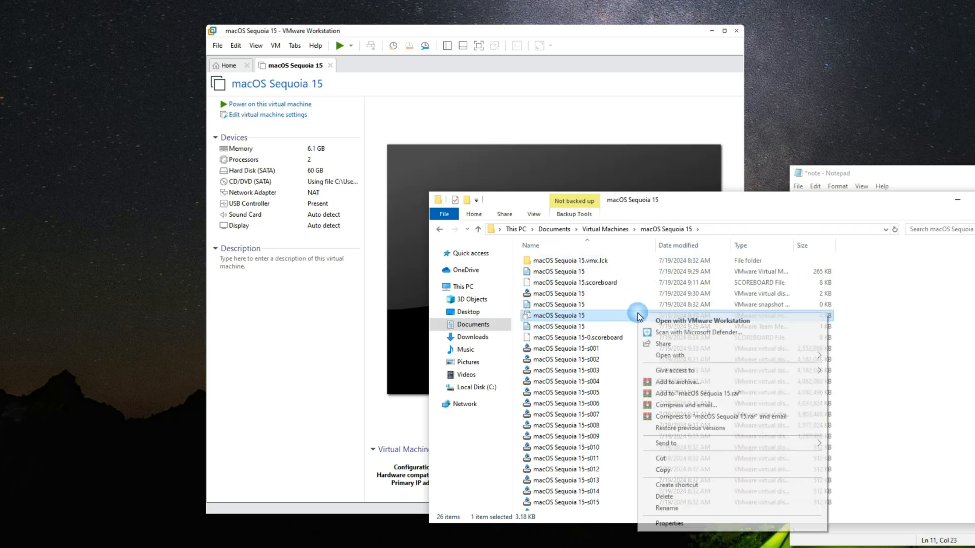
mouse_move(695, 355)
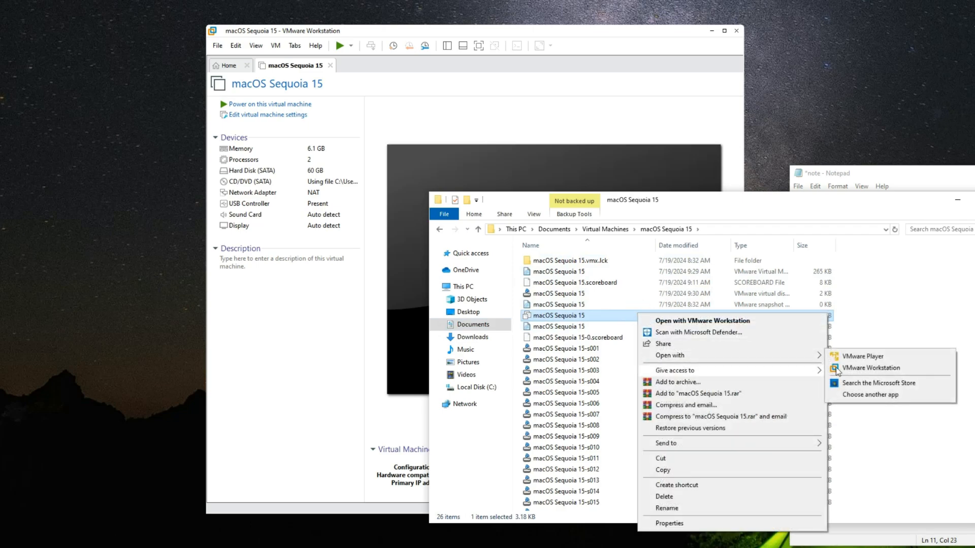
left_click(882, 392)
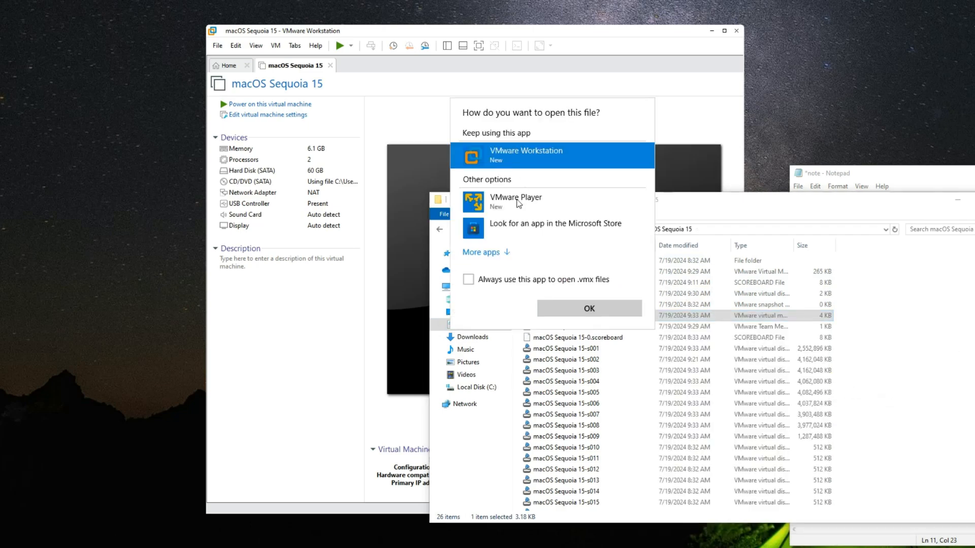
left_click(497, 254)
left_click(514, 282)
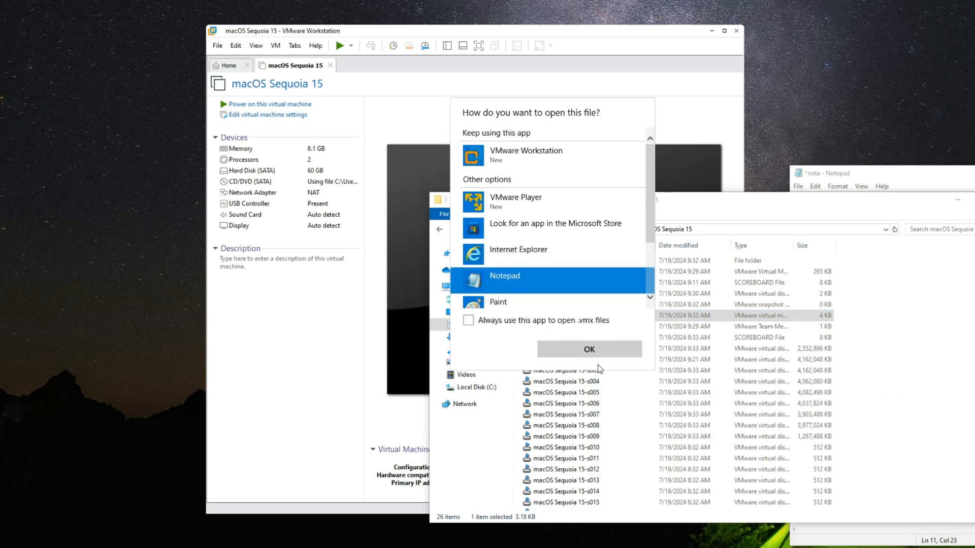
left_click(590, 350)
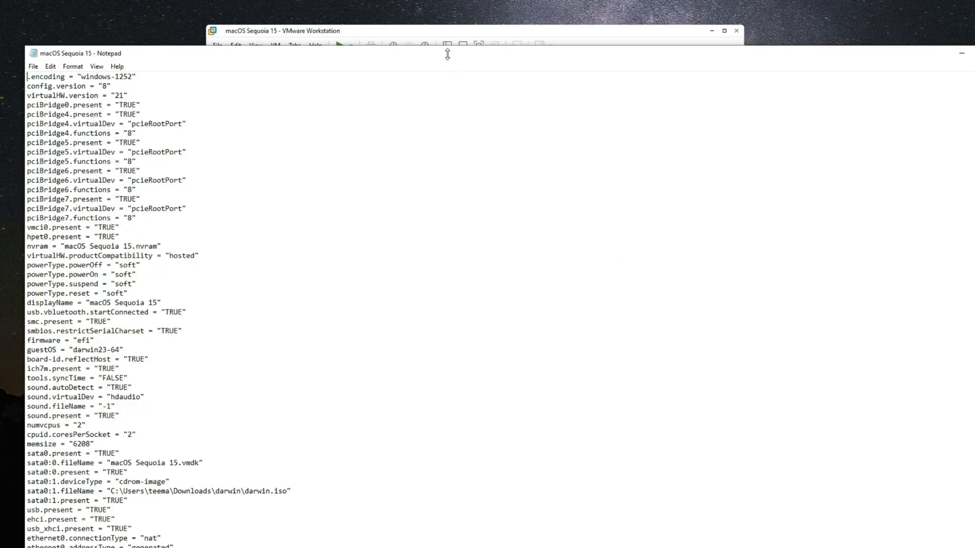
left_click_drag(448, 56, 629, 43)
Find the firmware entry in the configuration file, paste the copied SMBIOS lines on a new line below it, and save the file
left_click(594, 247)
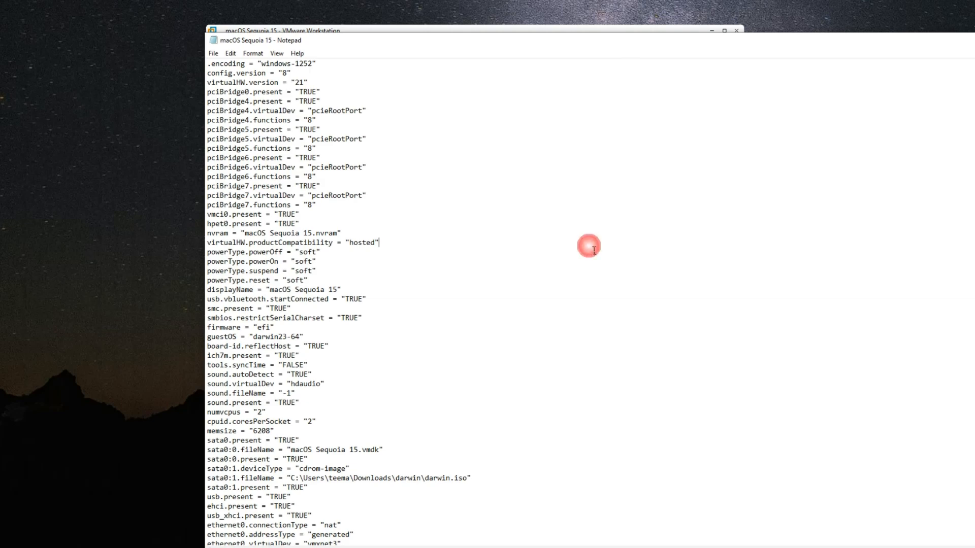
key("ctrl+f")
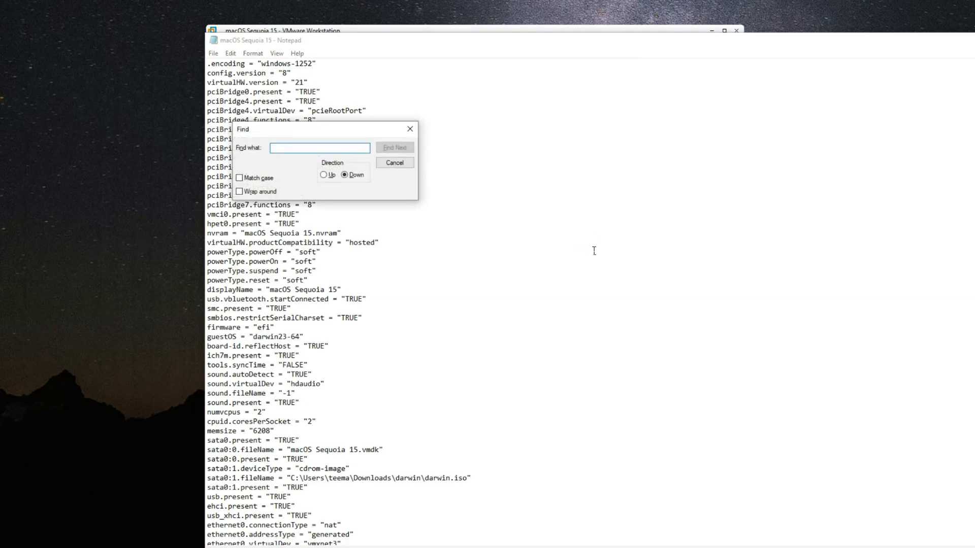
type("firmware")
key("Return")
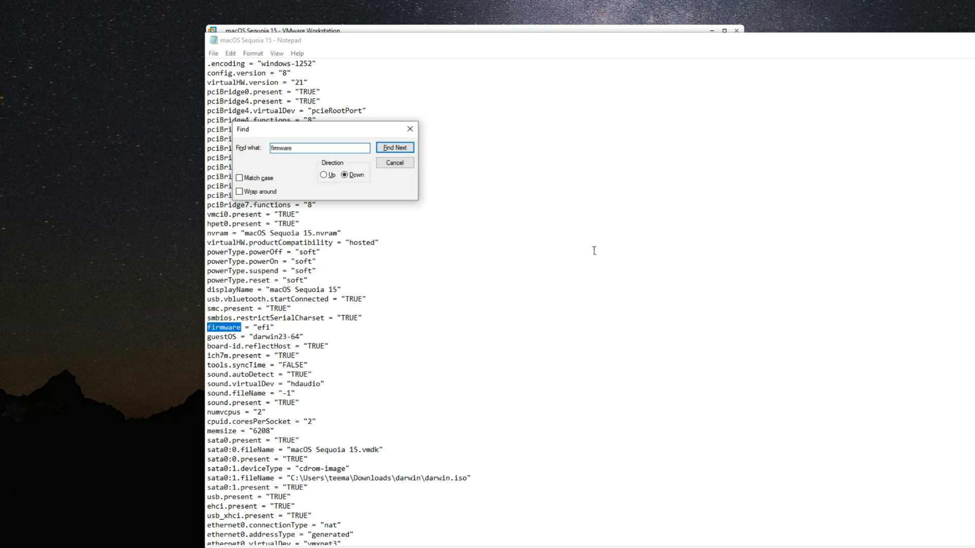
left_click(291, 330)
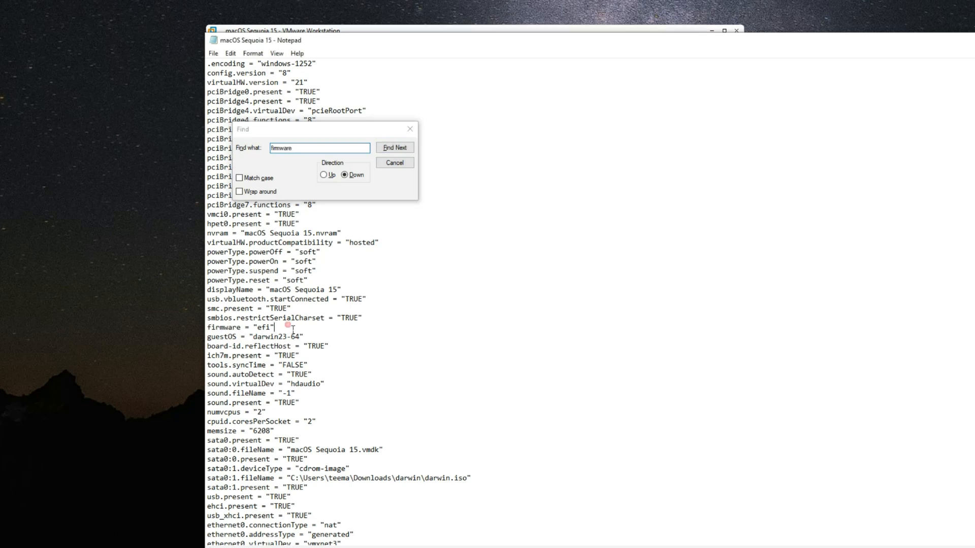
key("Return")
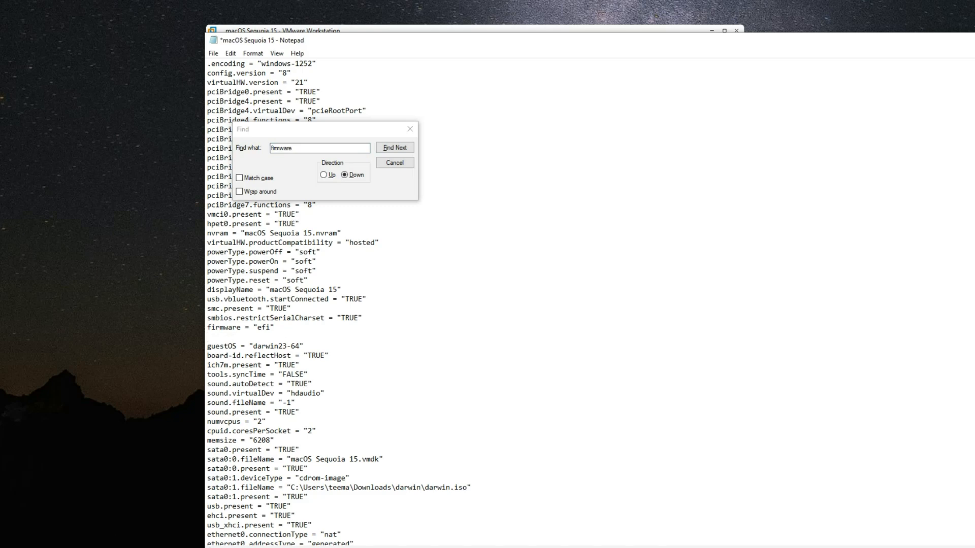
key("ctrl+v")
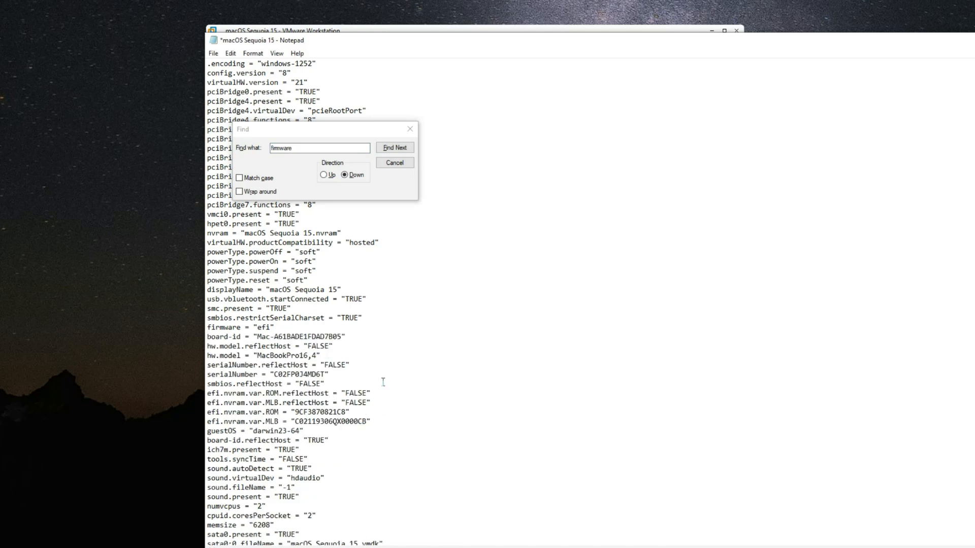
key("ctrl+s")
Search the configuration file for ethernet and set the ethernet0.addressType value to "static"
left_click(307, 148)
type("ethernet")
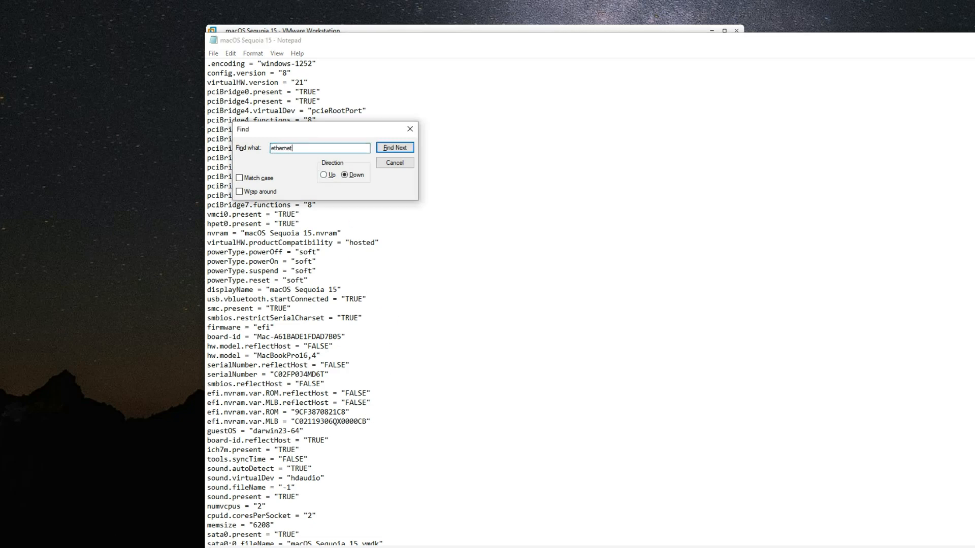
key("Return")
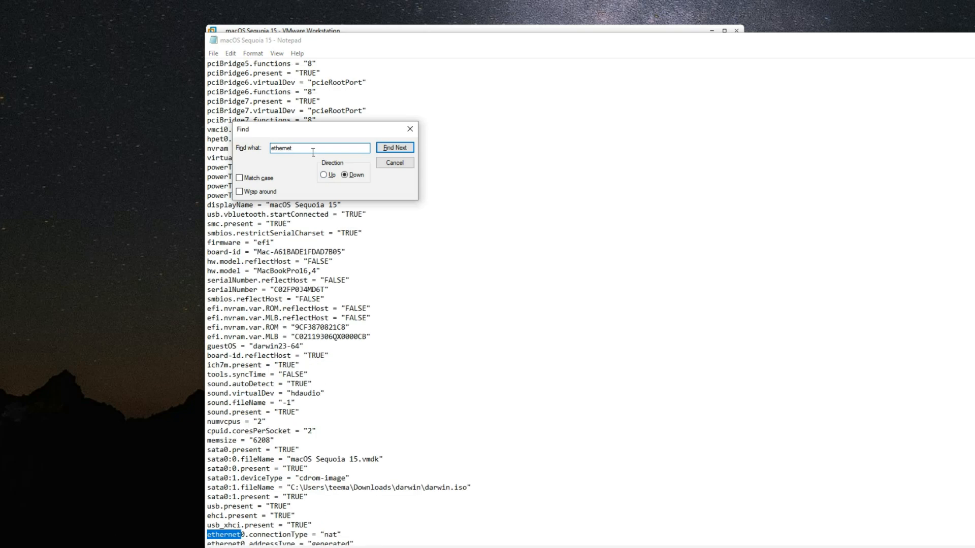
scroll(405, 352, "down", 4)
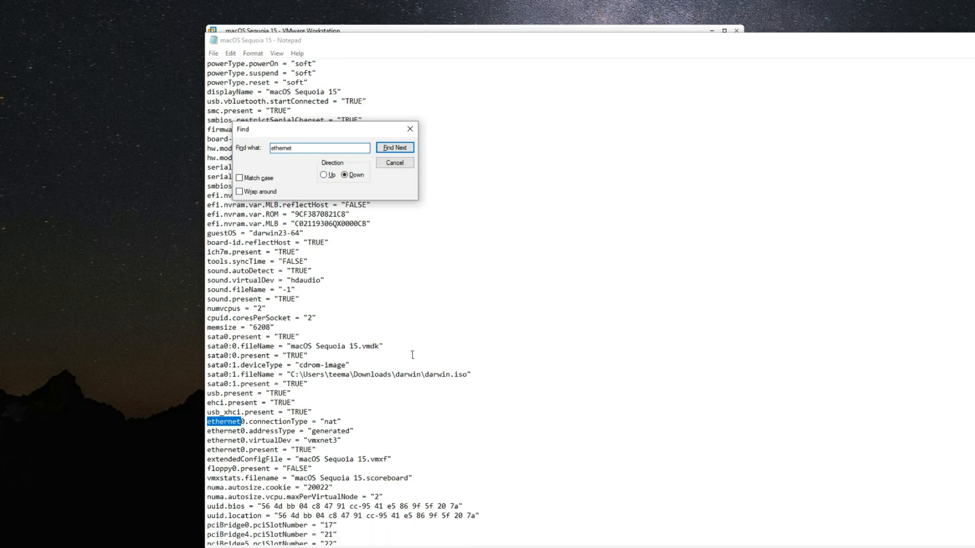
scroll(298, 429, "down", 1)
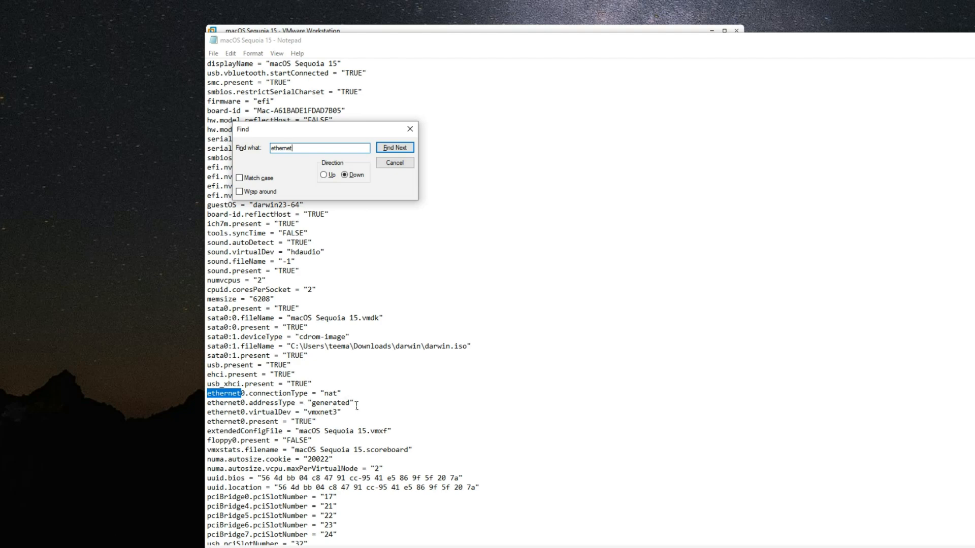
left_click_drag(351, 403, 315, 412)
type("static")
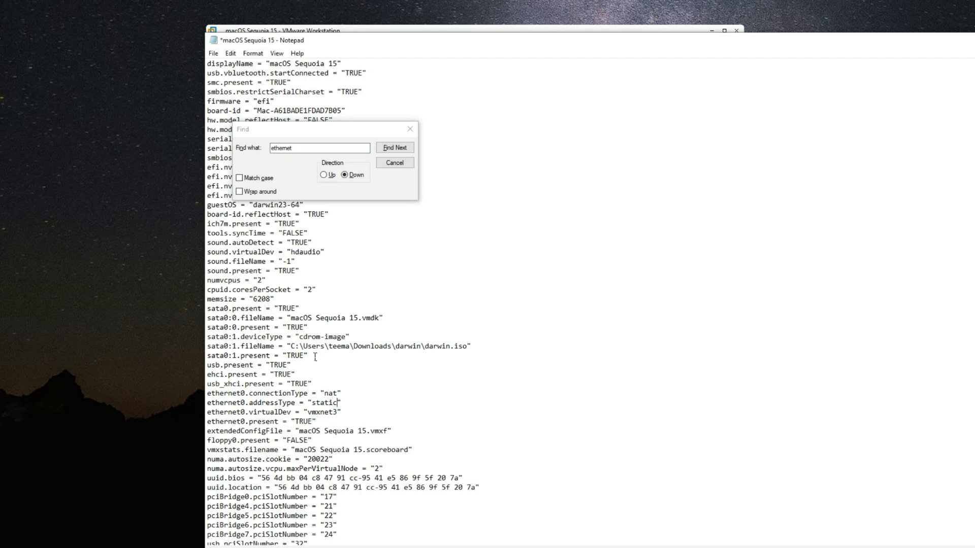
Find the ethernet0.generatedAddress entry and remove "generated" from its name, making it ethernet0.Address
left_click(395, 148)
left_click(395, 148)
left_click(395, 148)
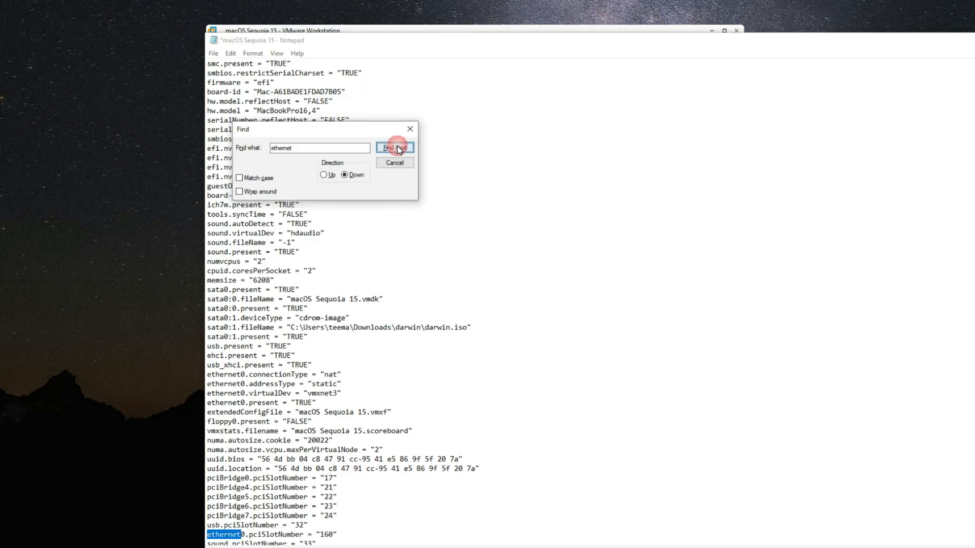
left_click(397, 146)
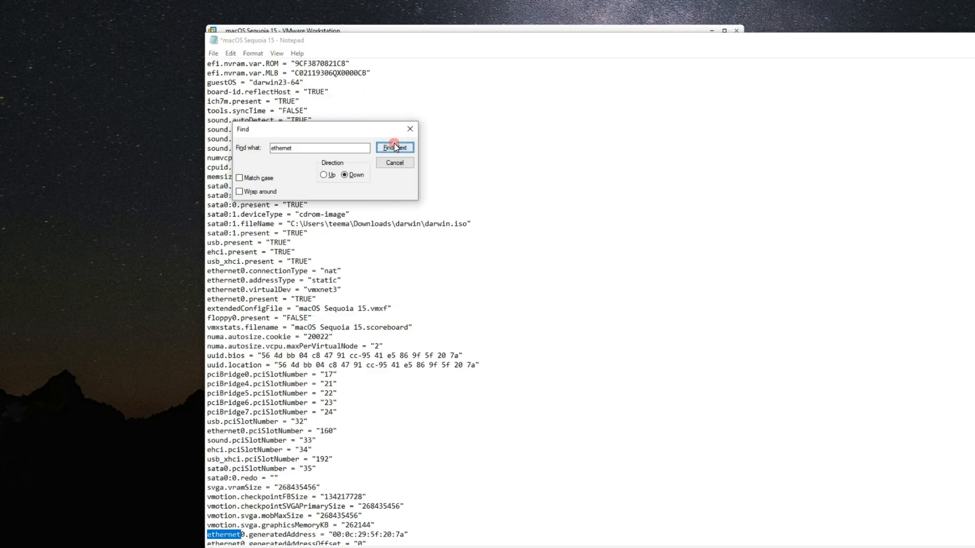
scroll(270, 370, "down", 6)
left_click(270, 370)
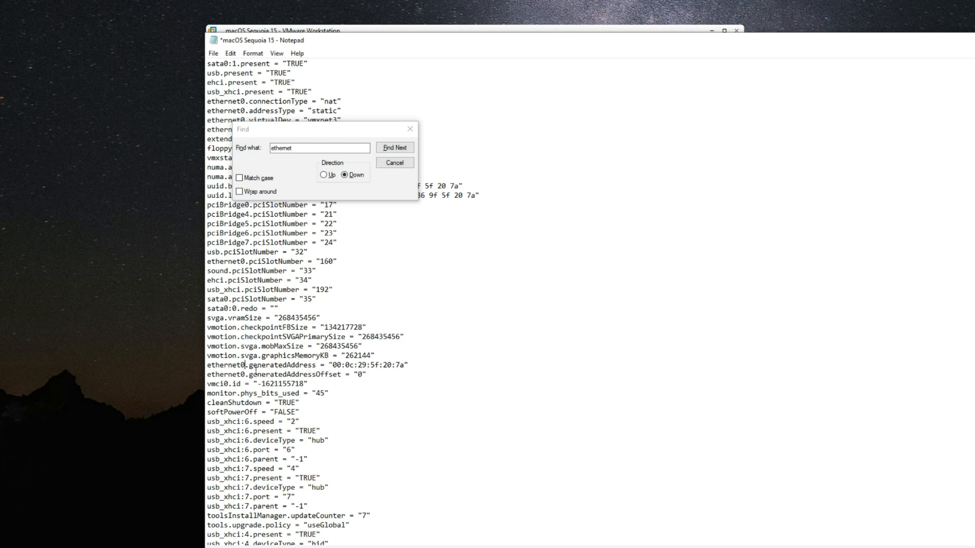
left_click_drag(249, 367, 288, 369)
key("BackSpace")
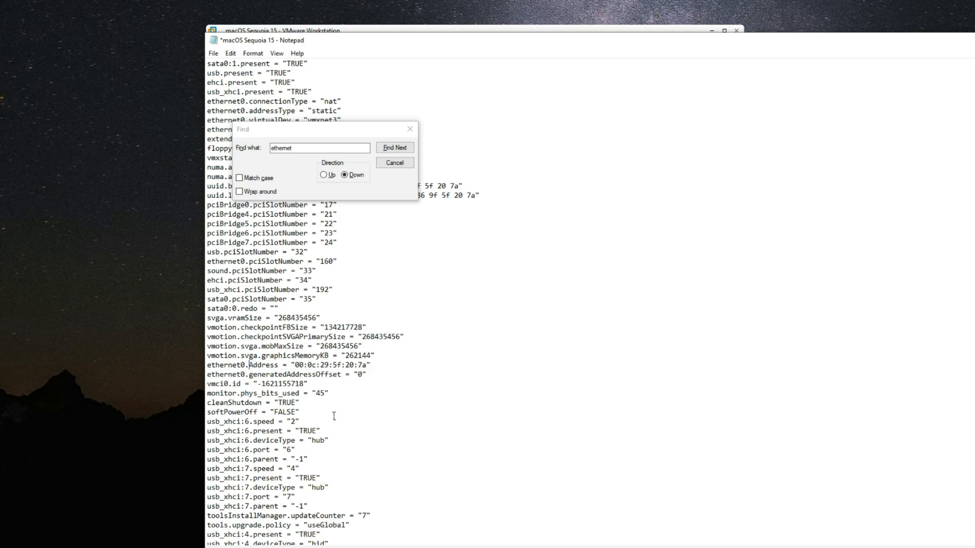
Change the first three bytes of the ethernet0.Address value to the Apple OUI 00:03:93, keeping the remaining bytes
left_click_drag(295, 366, 367, 366)
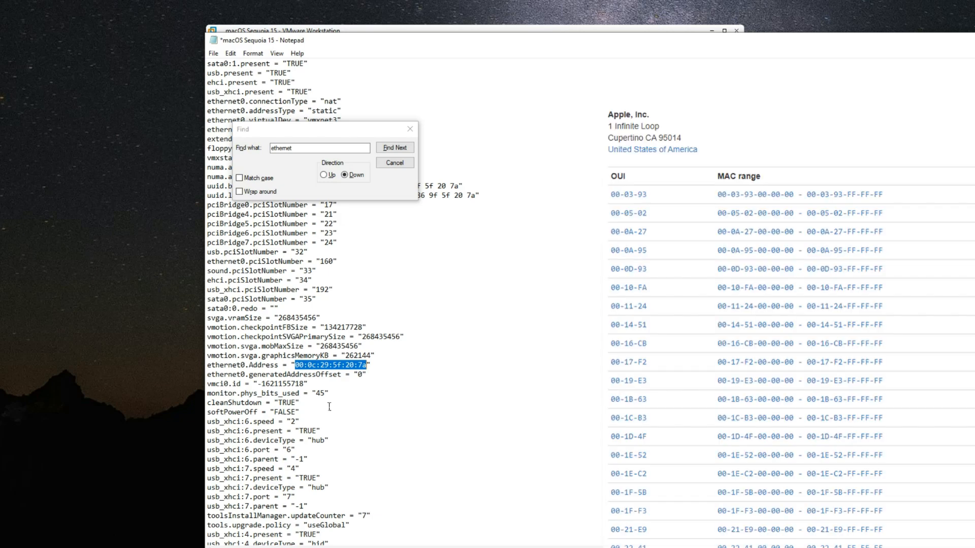
left_click(308, 368)
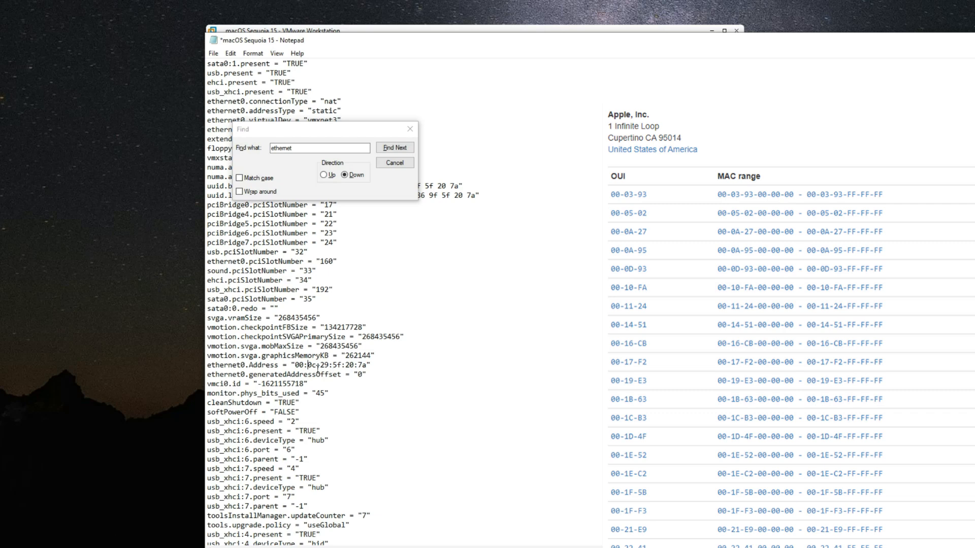
left_click(315, 366)
key("BackSpace")
type("3")
key("BackSpace")
key("BackSpace")
type("93")
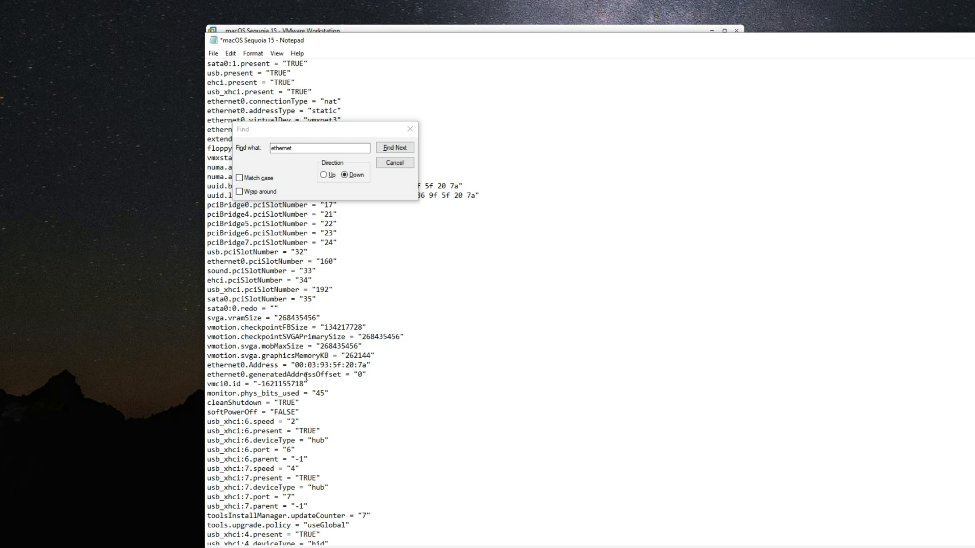
Rename the ethernet0.generatedAddressOffset entry to ethernet0.CheckMACAddress with the value "FALSE", and save the configuration file
left_click_drag(250, 376, 344, 375)
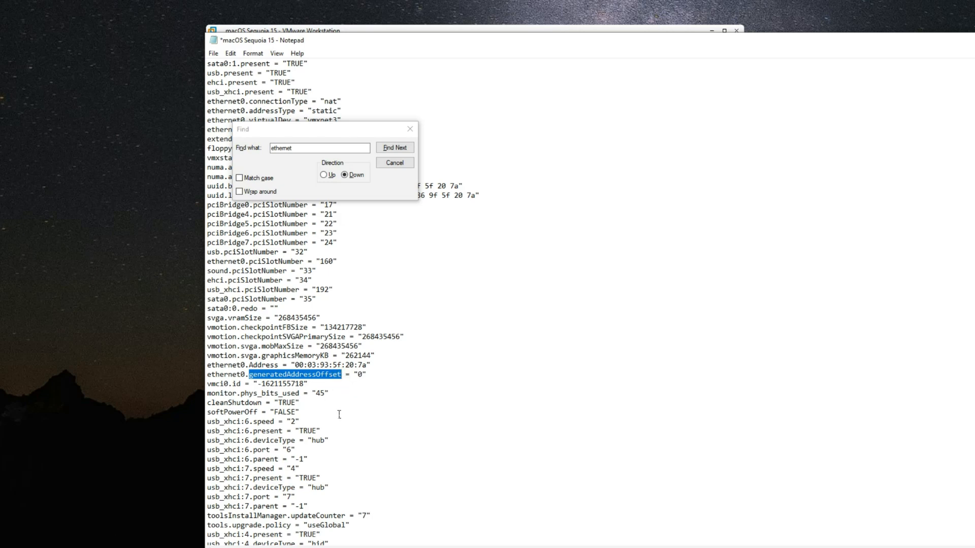
type("Chec")
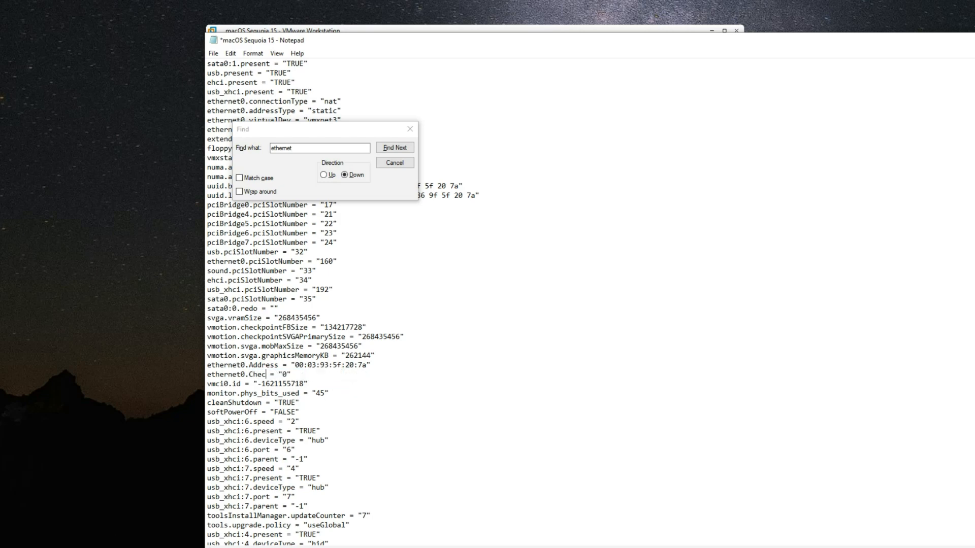
type("kMACAddress")
double_click(330, 374)
type("FALSE")
key("ctrl+s")
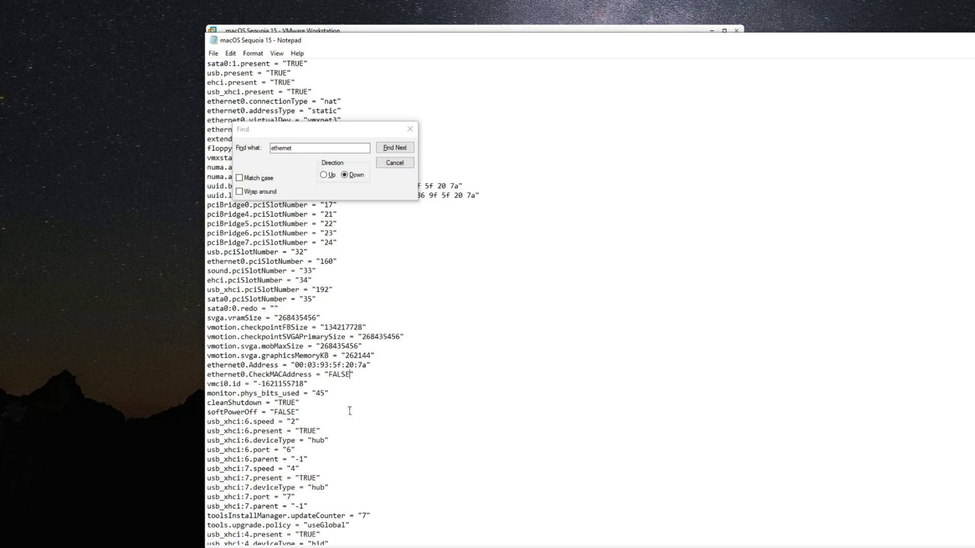
Close the configuration file and the virtual machine's folder window, and save and close the SMBIOS note
left_click(410, 129)
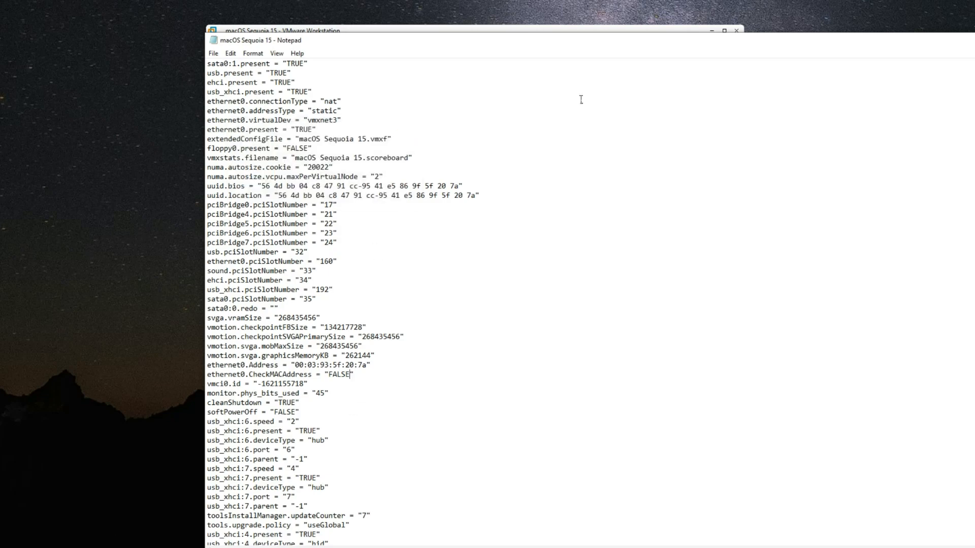
key("alt+F4")
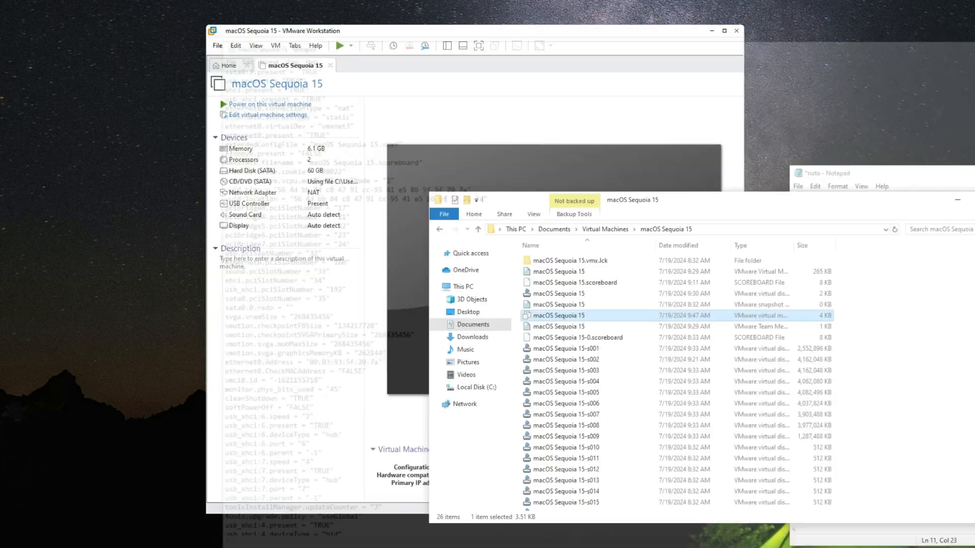
key("alt+F4")
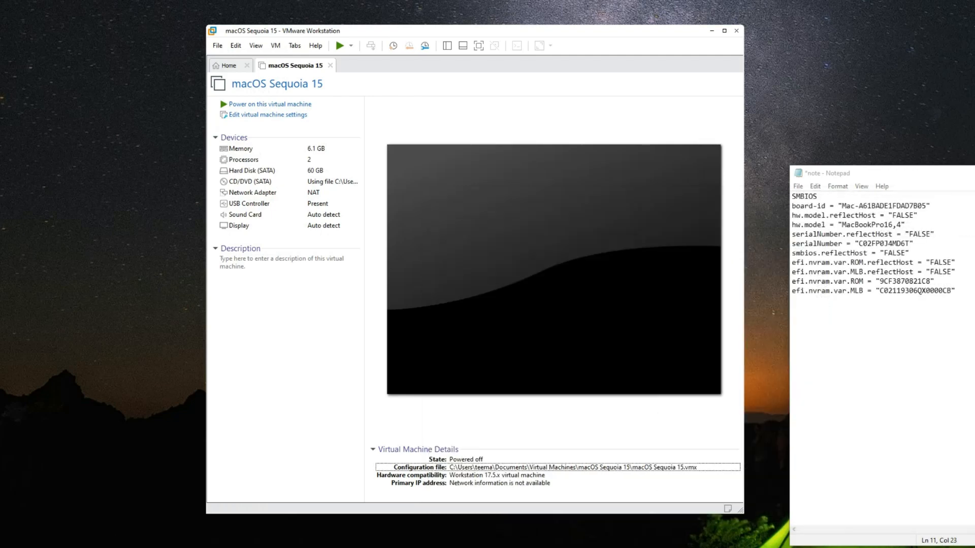
left_click(957, 263)
key("ctrl+s")
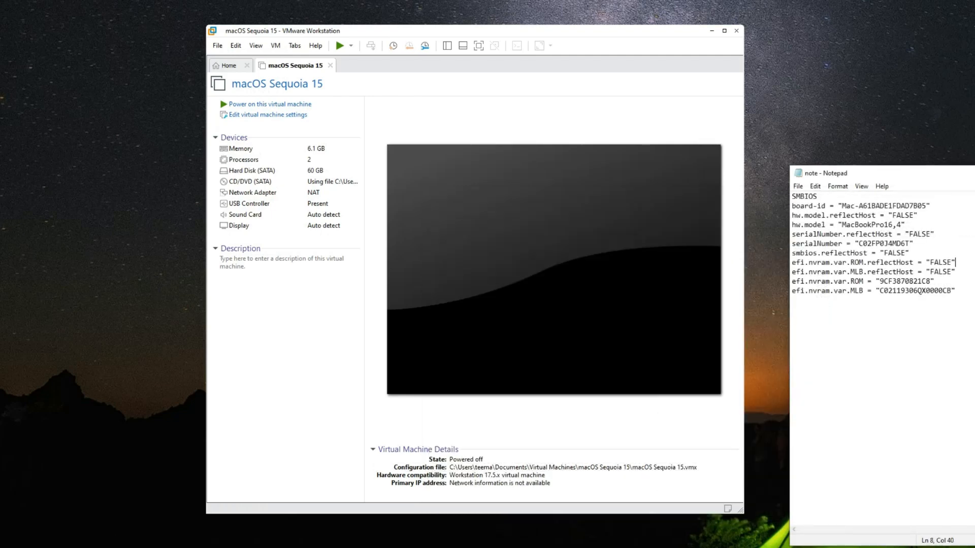
key("alt+F4")
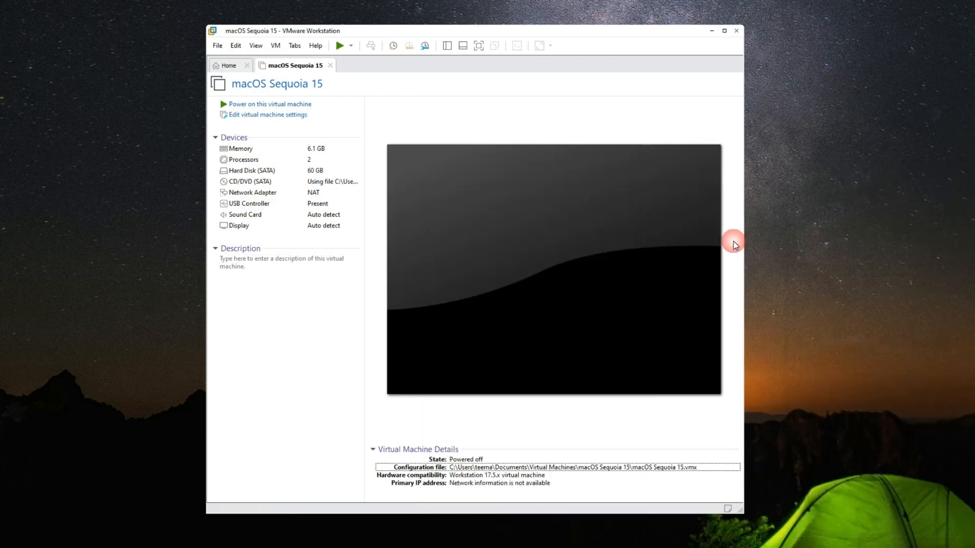
Start the virtual machine into the macOS account using the account password, and eject the VMware Tools disk from the desktop
left_click(293, 105)
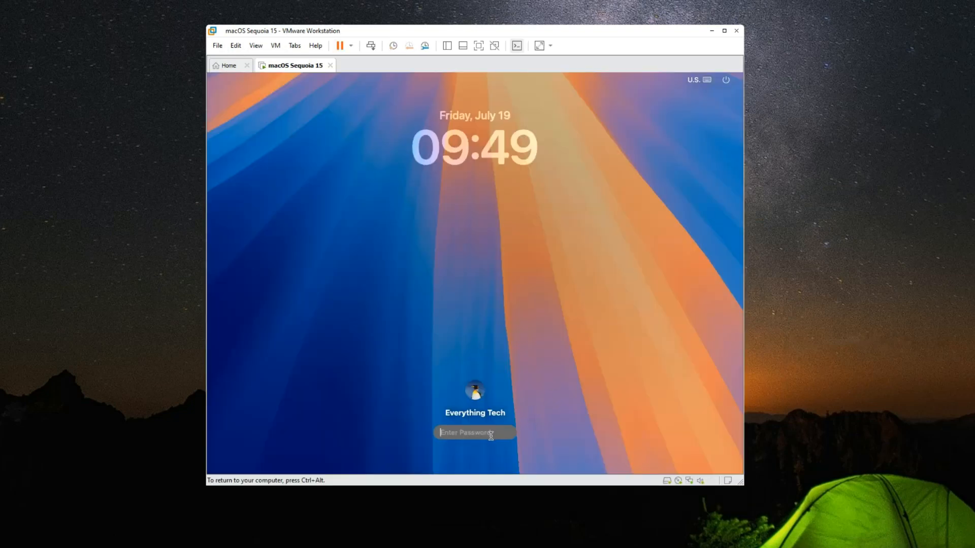
type("****")
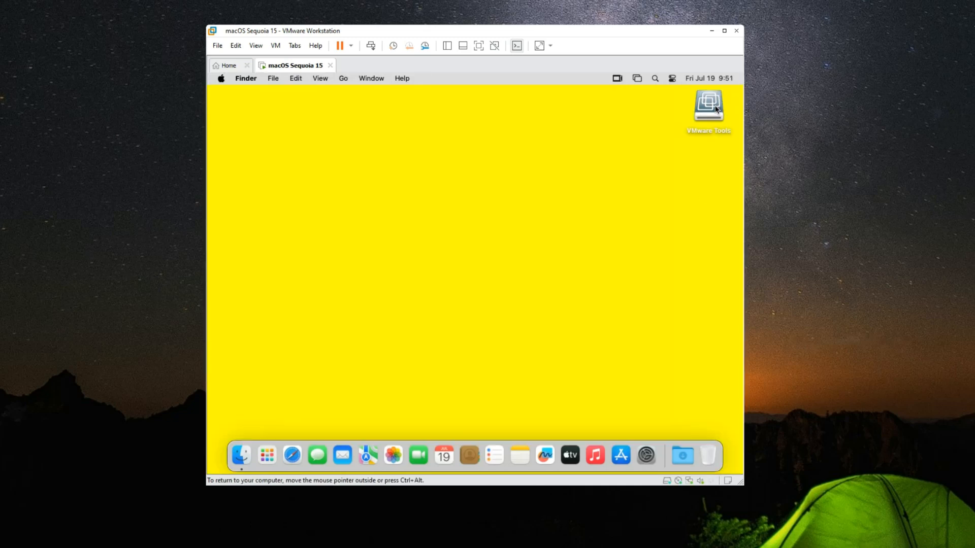
right_click(717, 109)
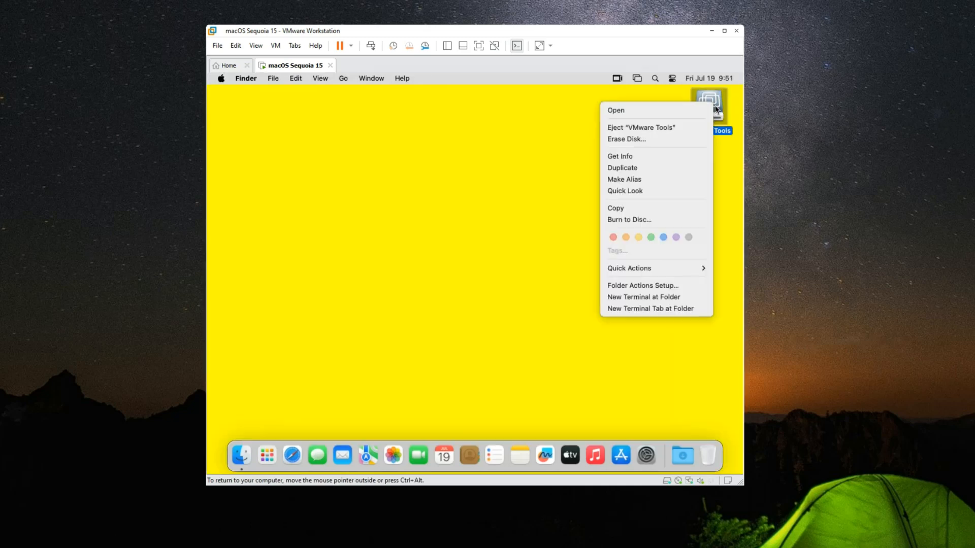
left_click(699, 129)
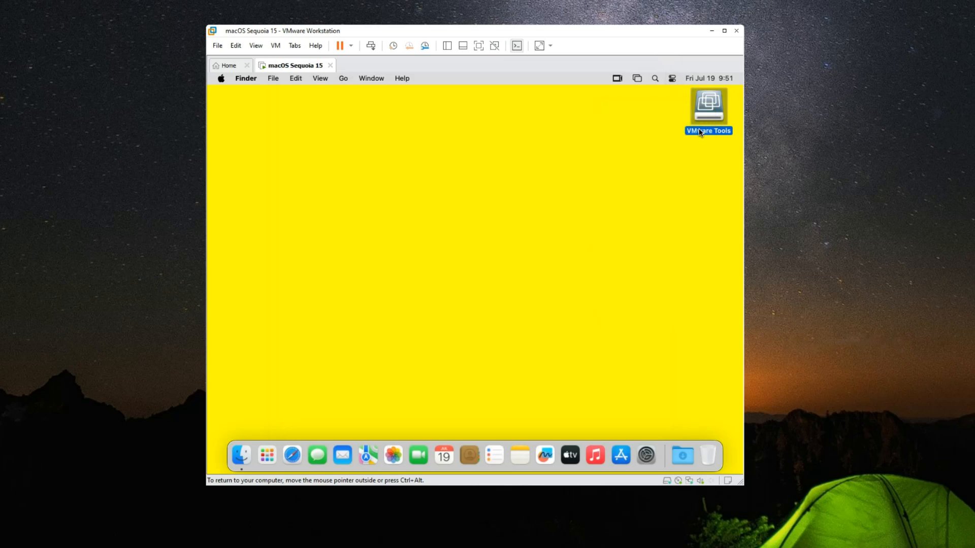
Check the graphics, model year and serial number in About This Mac, and close the window
left_click(224, 82)
left_click(226, 97)
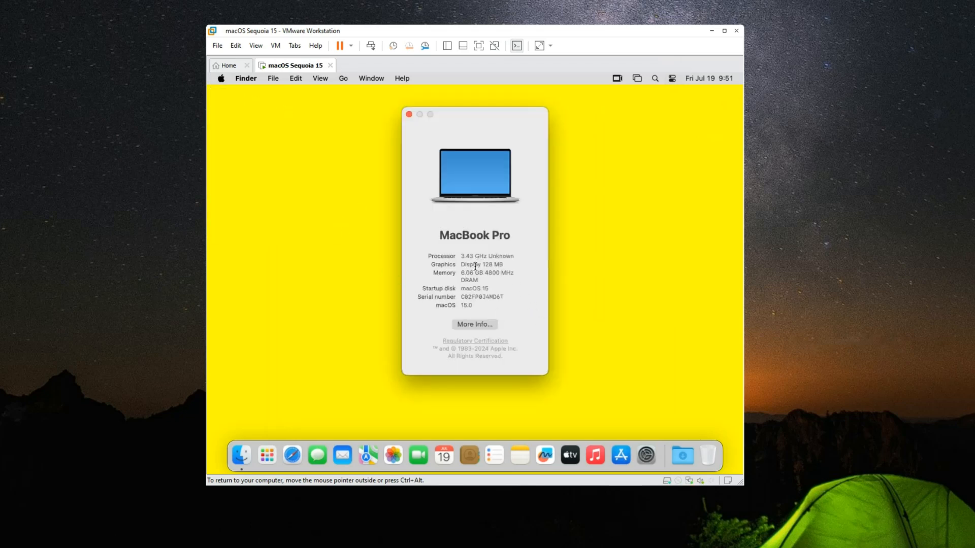
left_click_drag(469, 265, 506, 270)
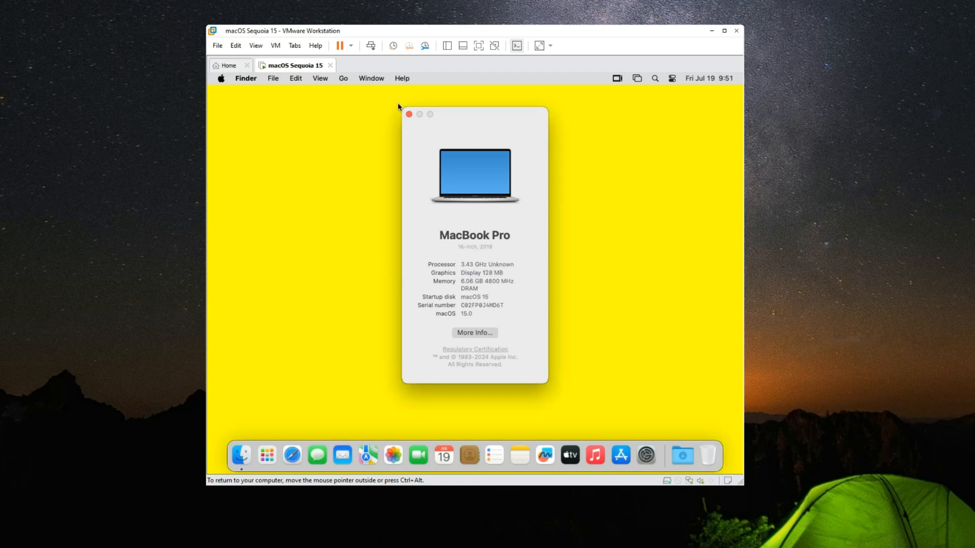
left_click_drag(460, 248, 496, 253)
double_click(500, 307)
left_click(409, 114)
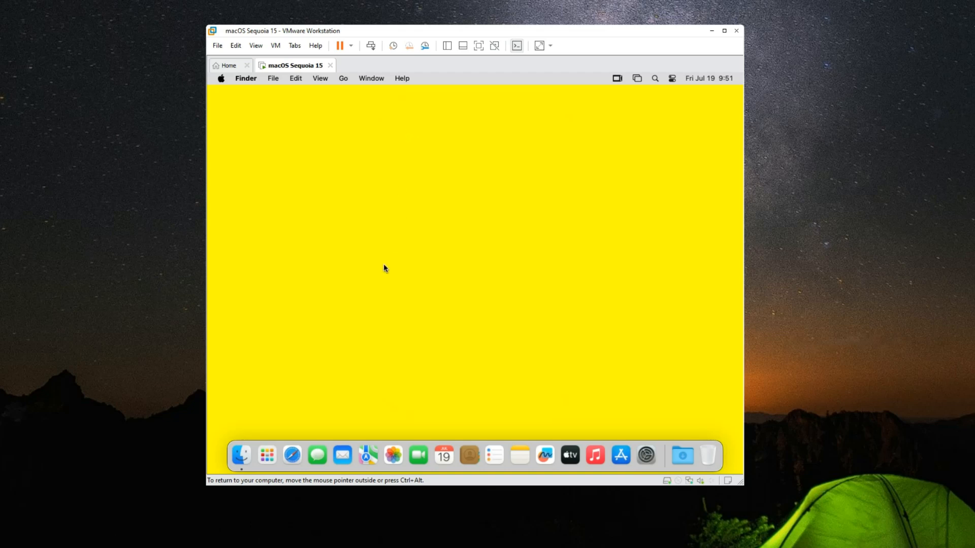